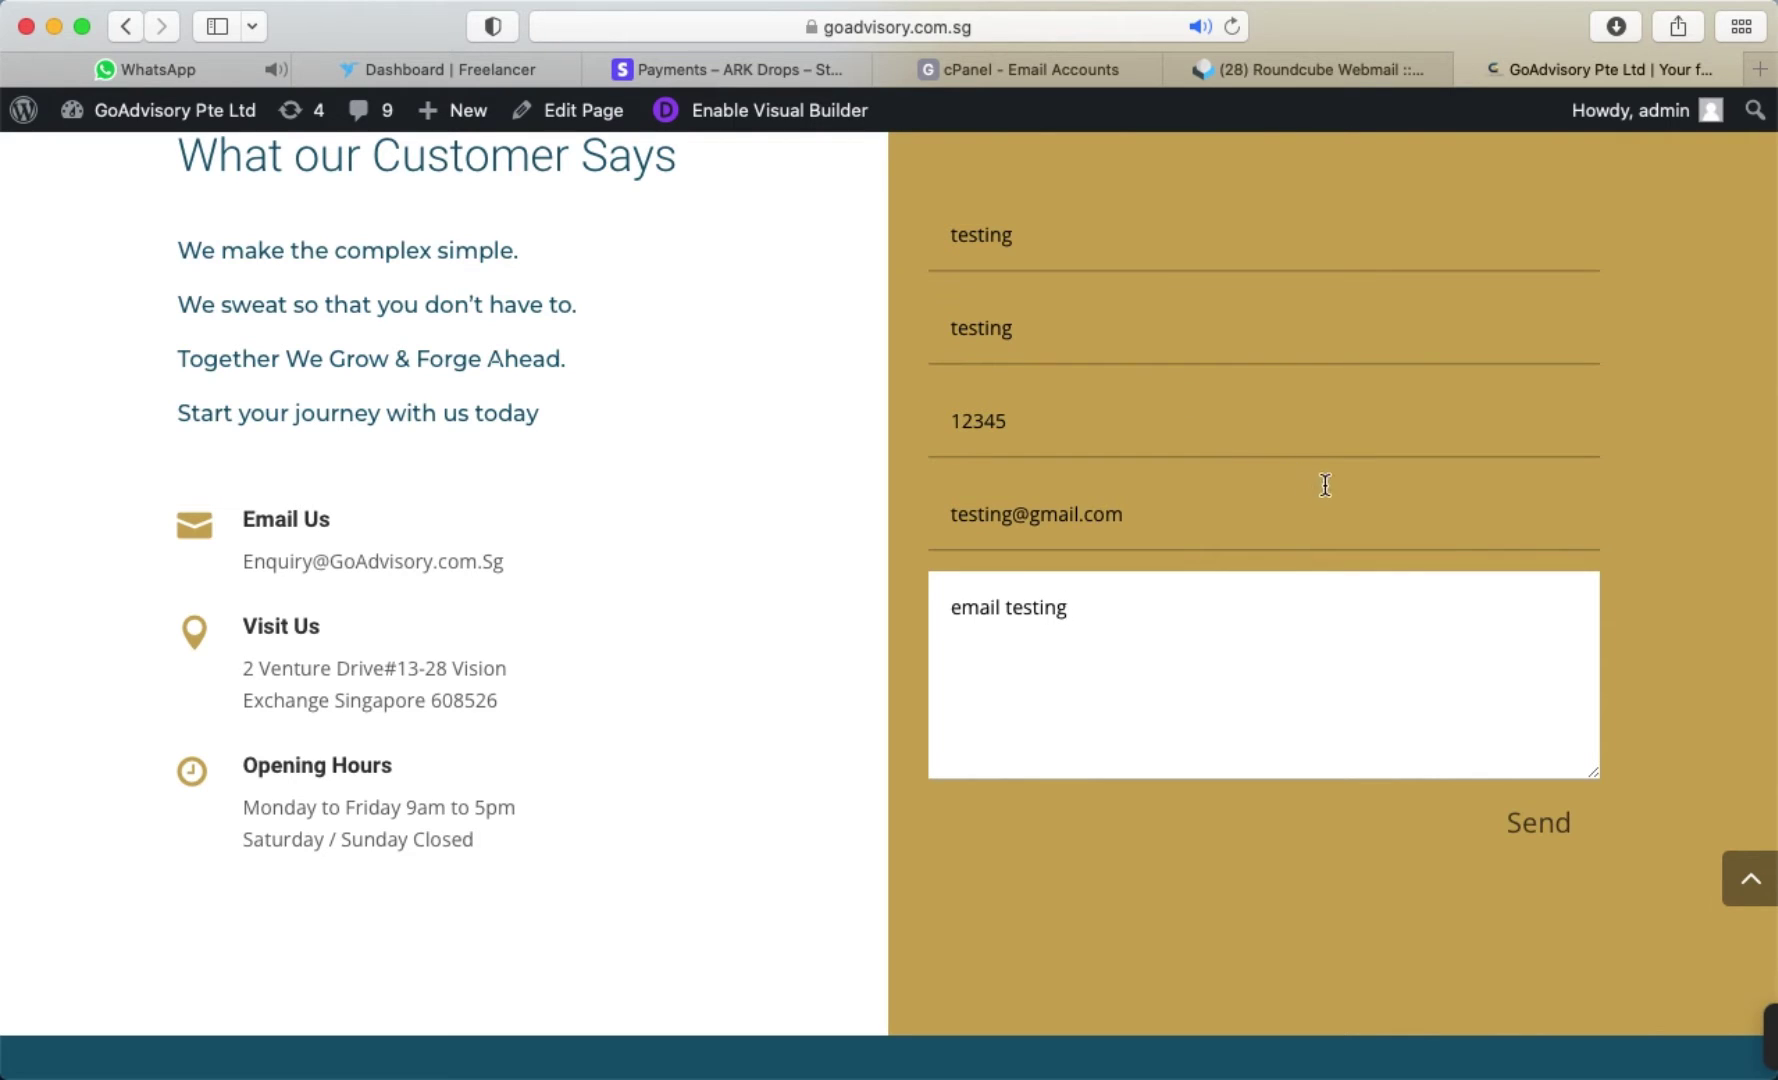
# - Submit the filled-in test message and highlight the 'Thanks for contacting us' confirmation
pyautogui.click(1545, 822)
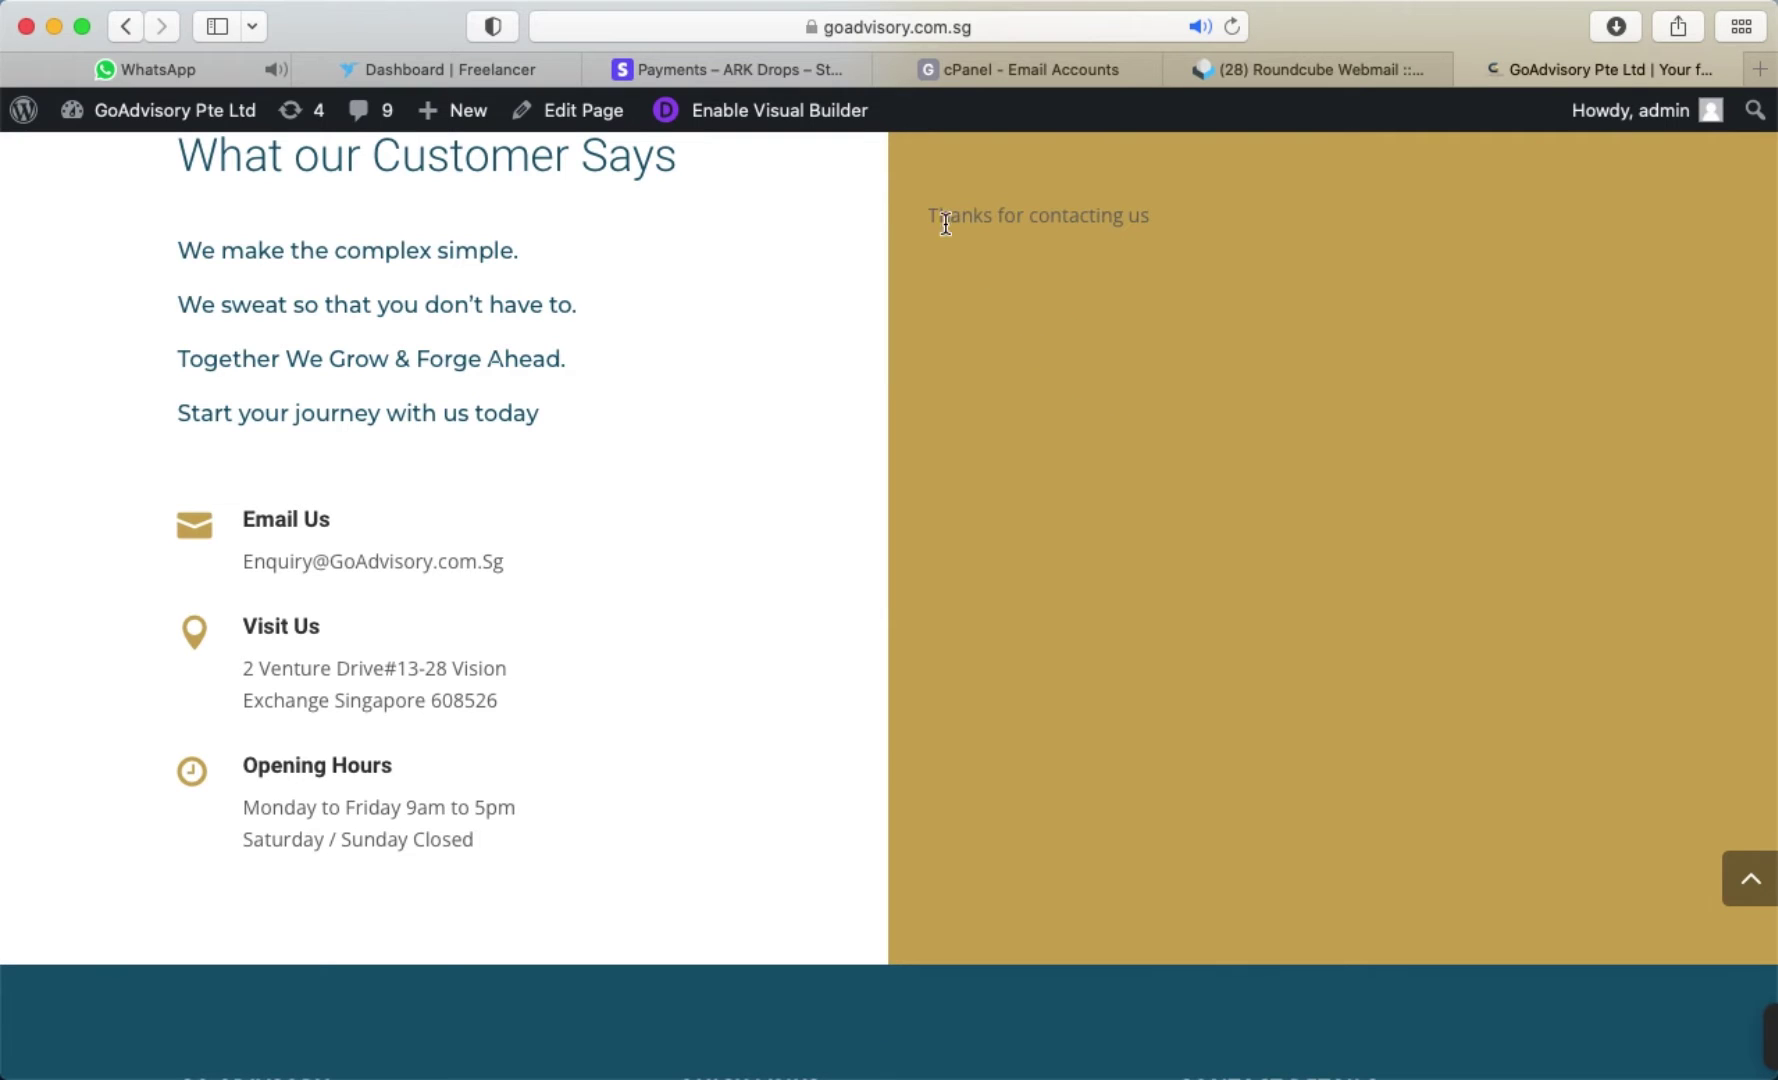
pyautogui.moveTo(931, 217); pyautogui.dragTo(1179, 229)
pyautogui.click(1285, 68)
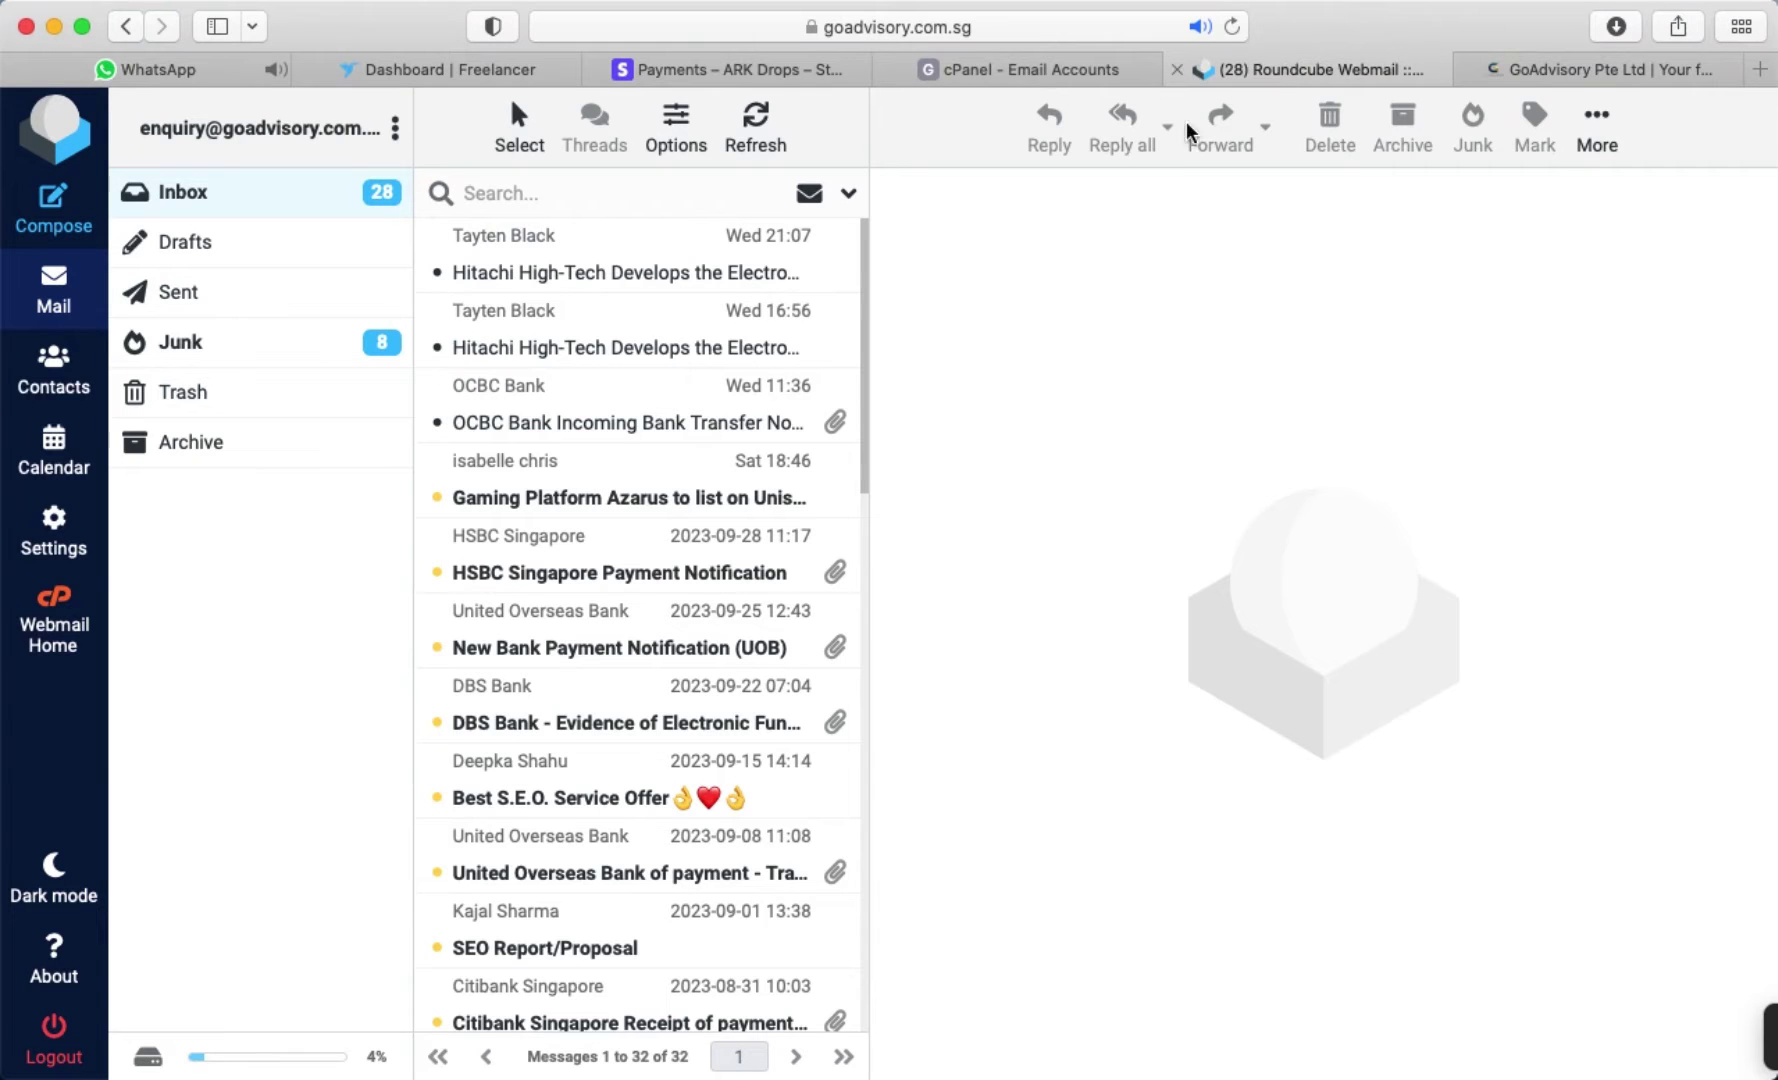
pyautogui.click(268, 207)
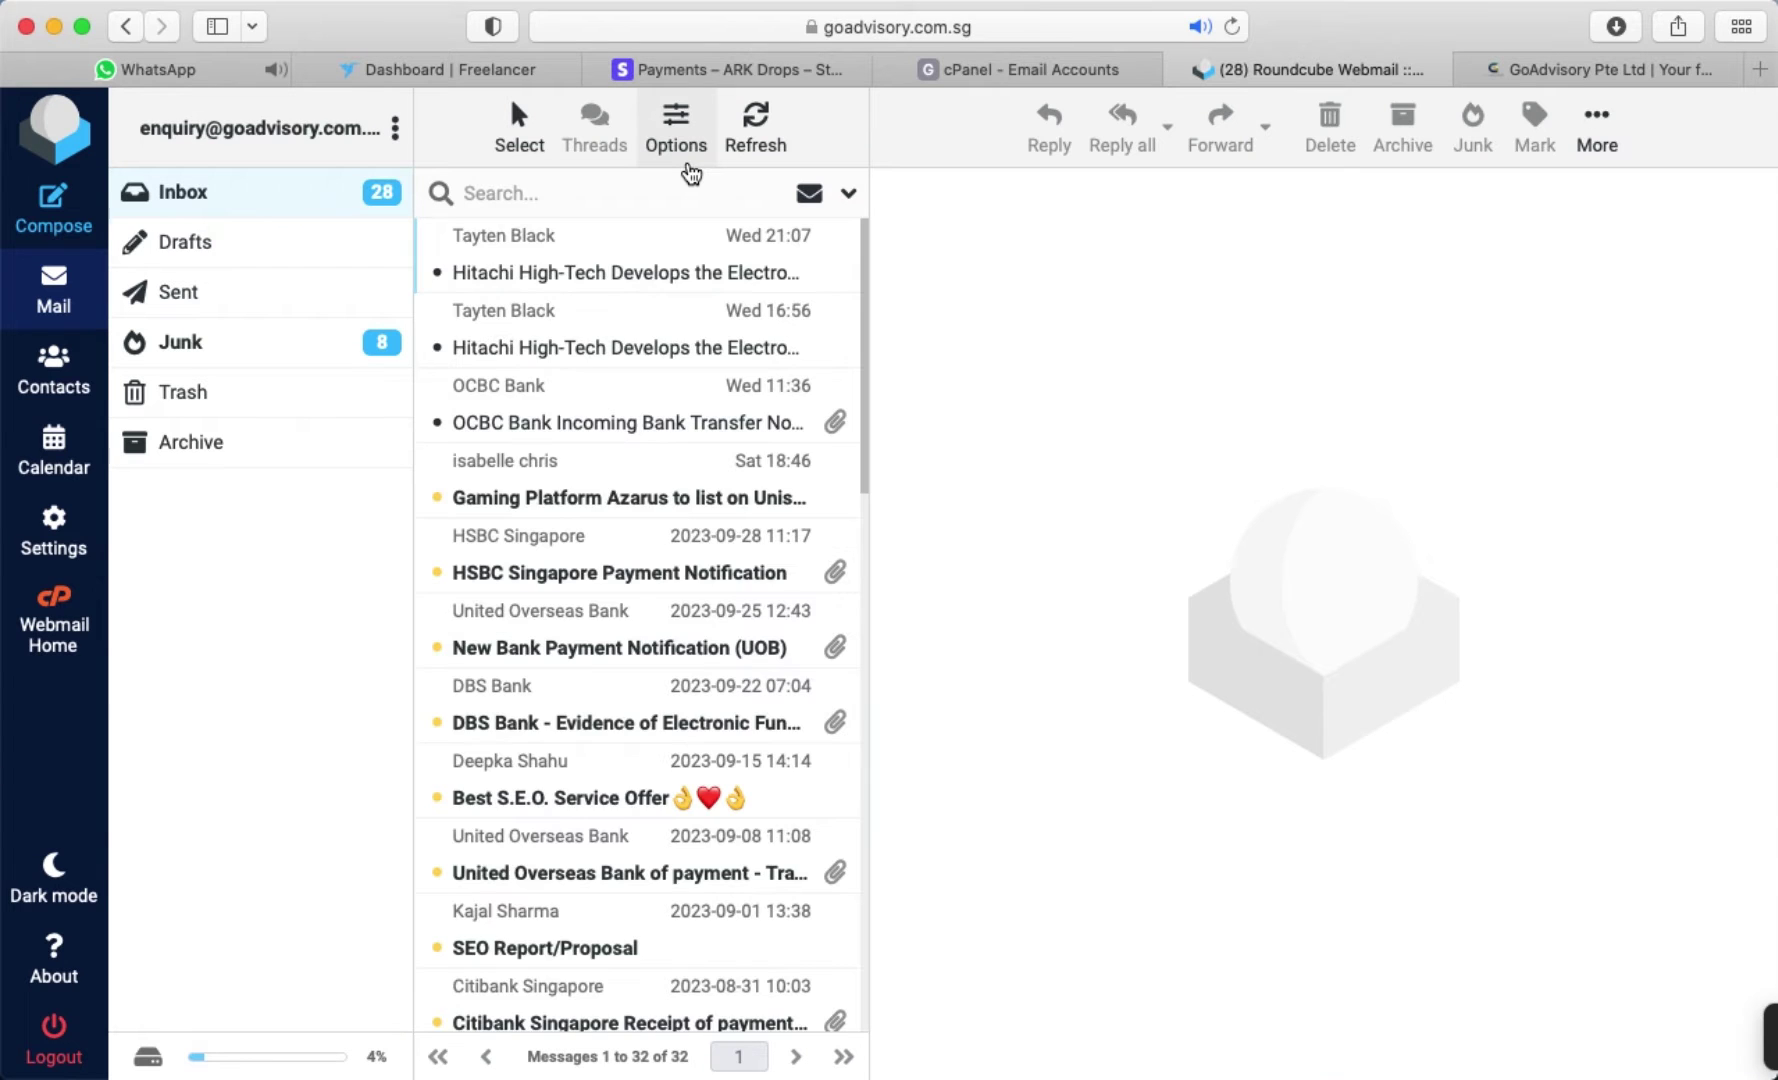
pyautogui.click(756, 140)
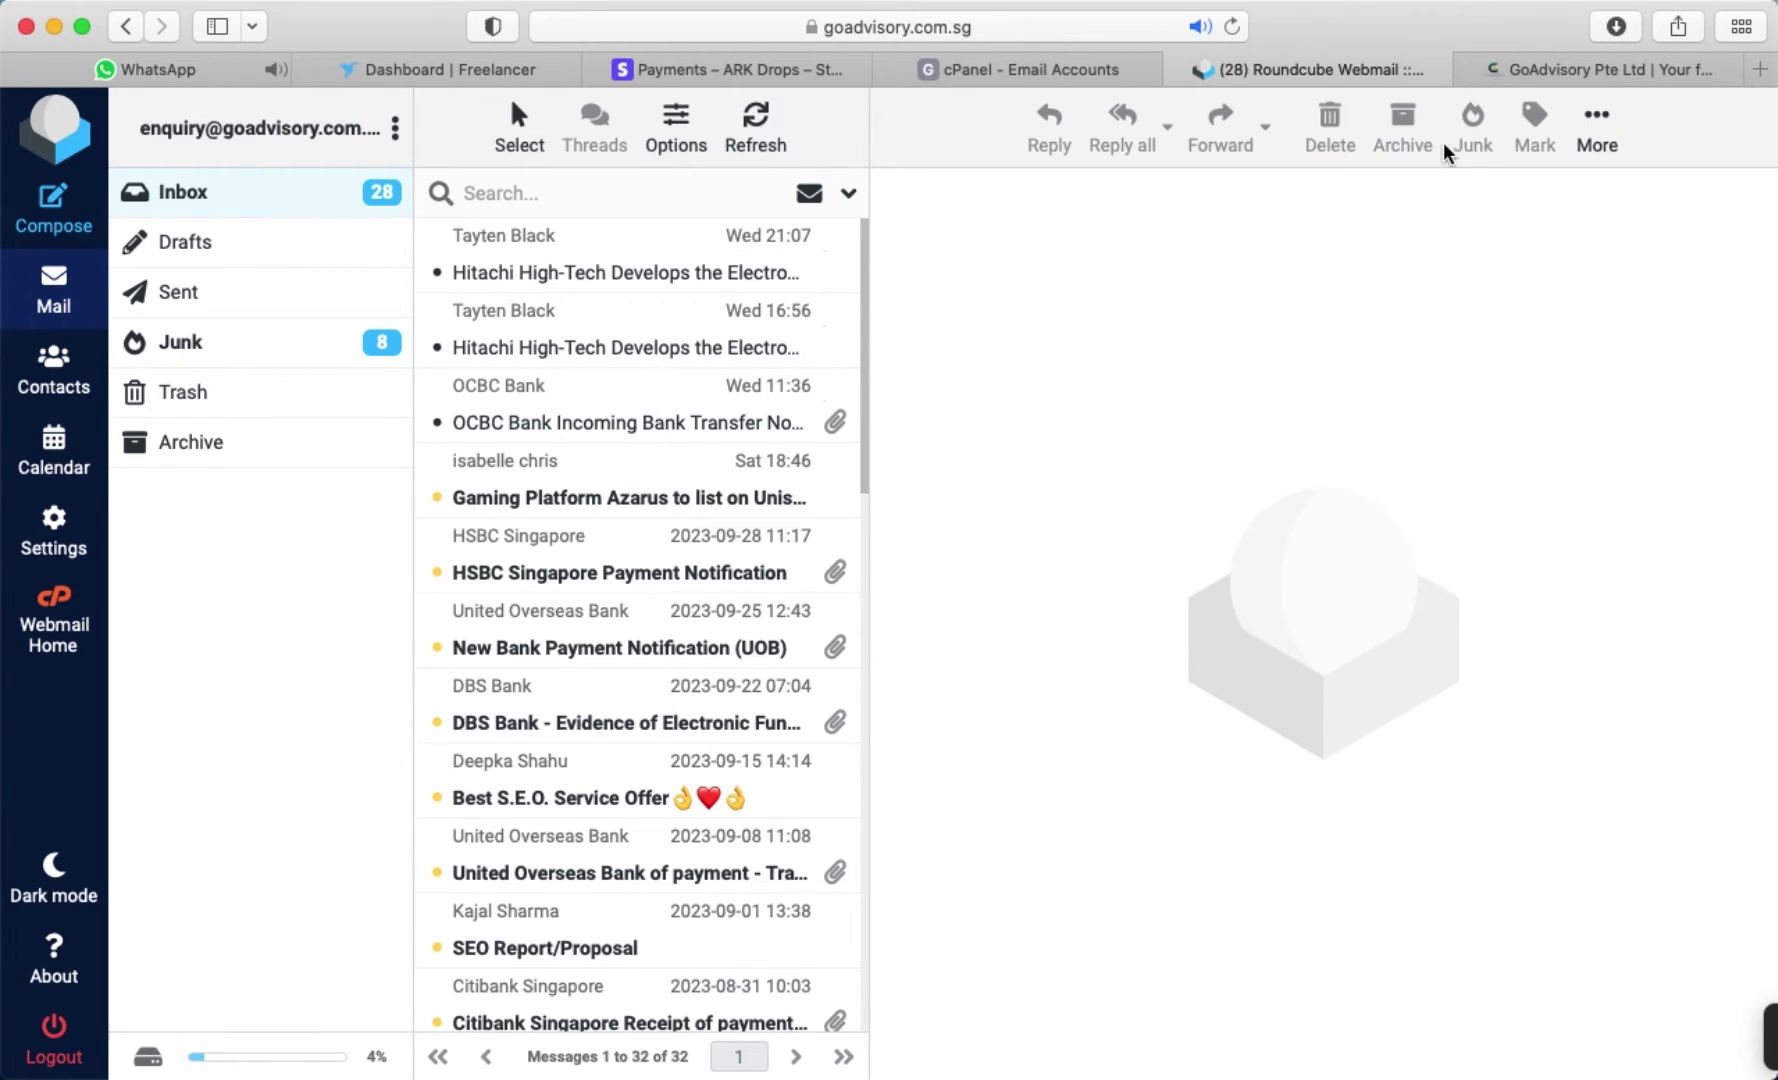
pyautogui.click(1552, 68)
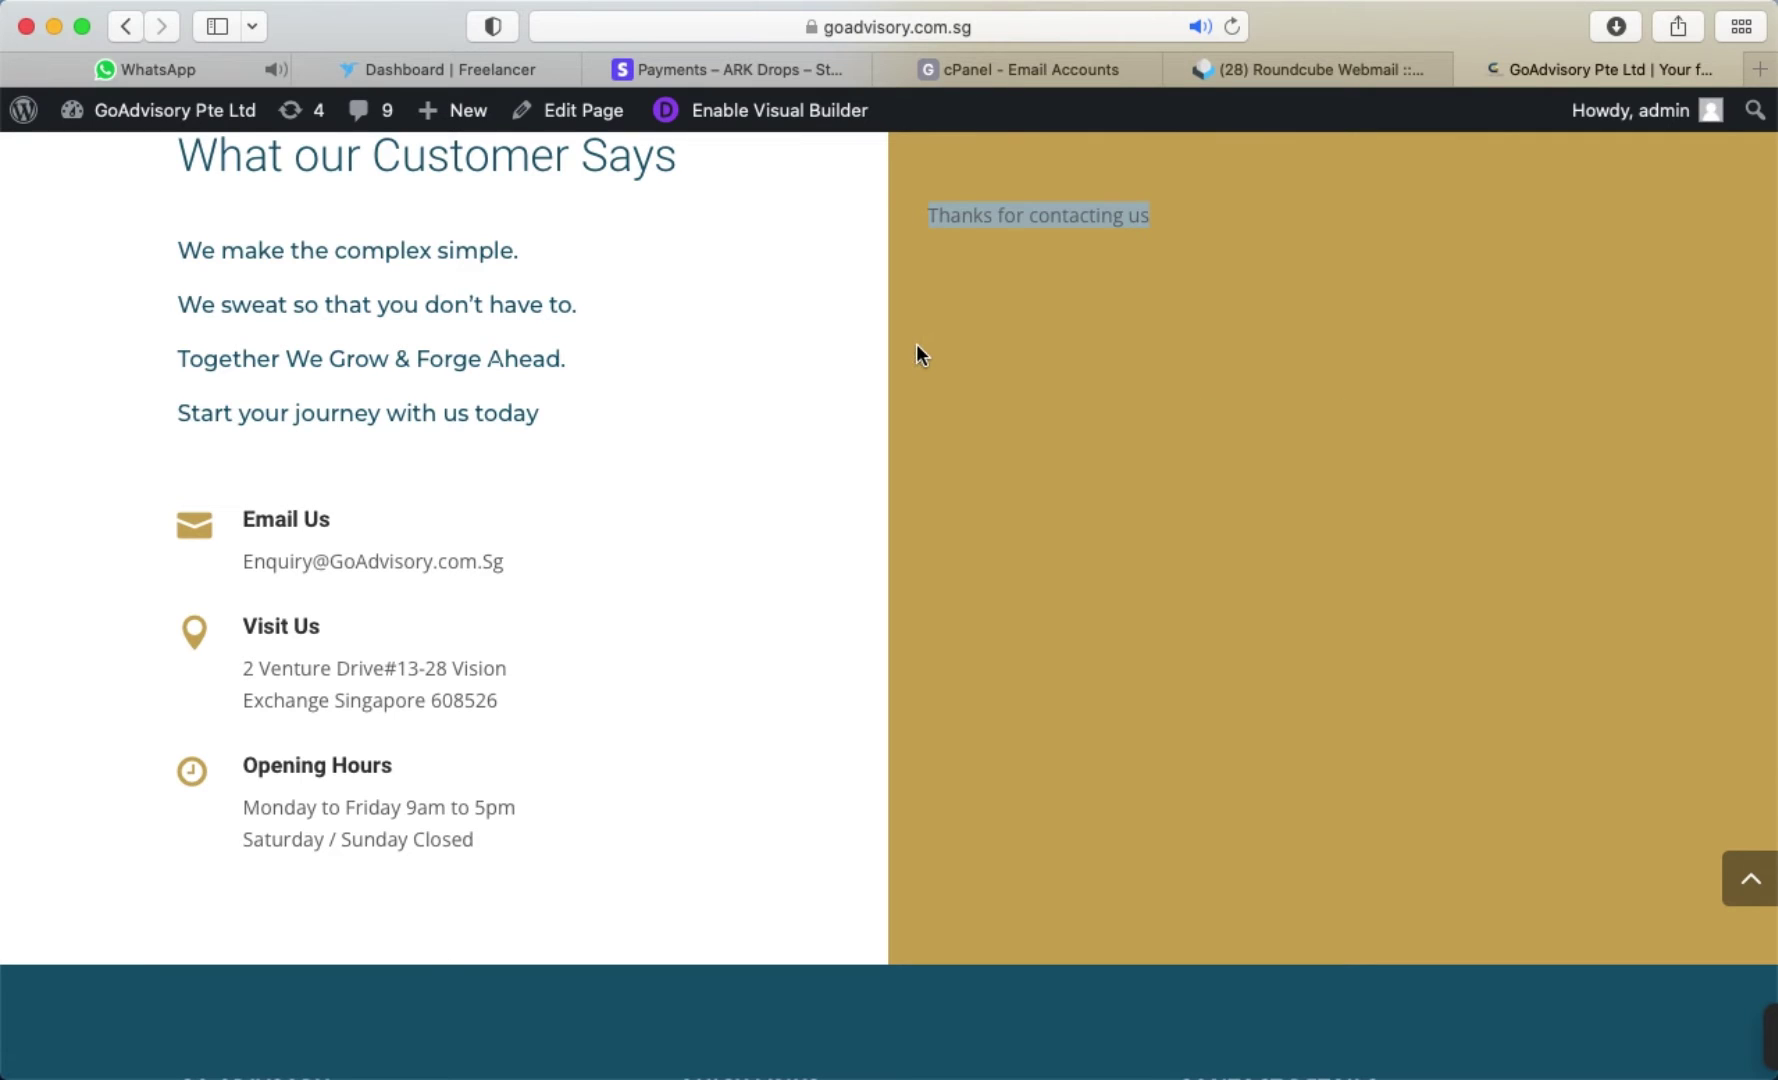
# - In the Visual Builder, review the contact form's email settings, keep them, and save the page
pyautogui.click(777, 115)
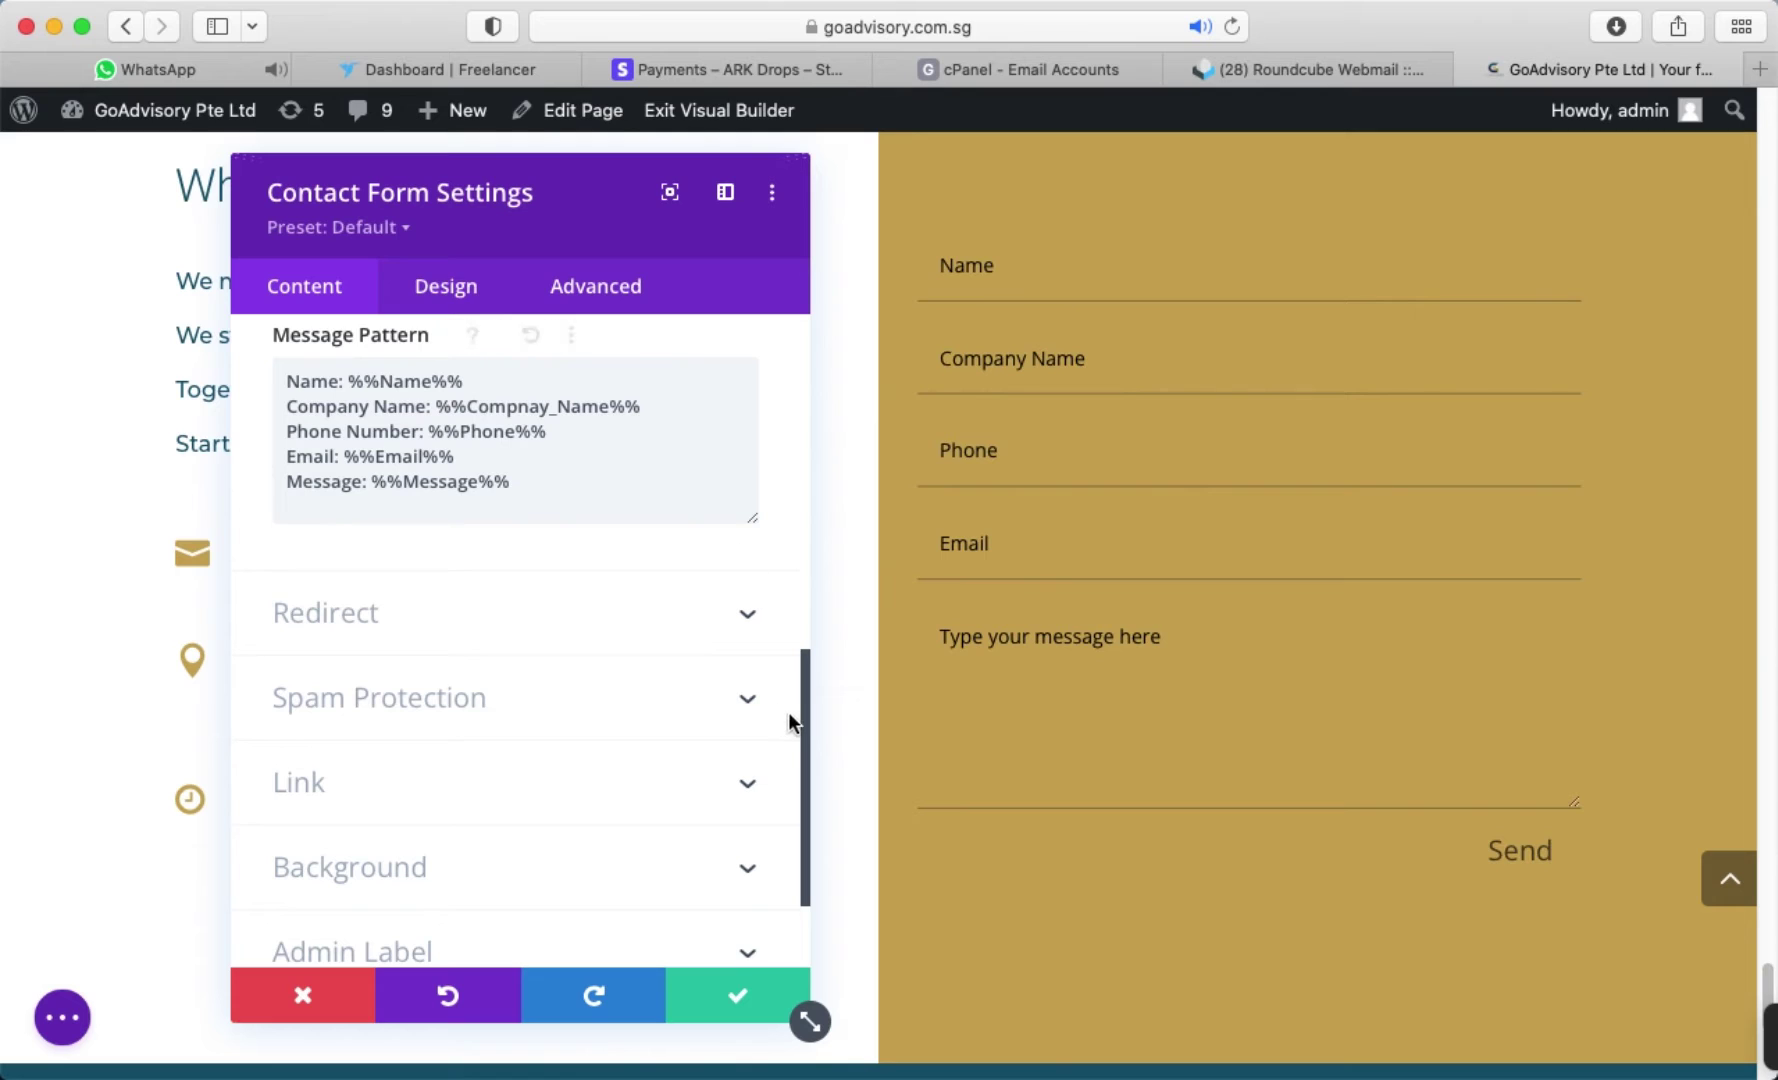
pyautogui.moveTo(804, 718); pyautogui.dragTo(804, 713)
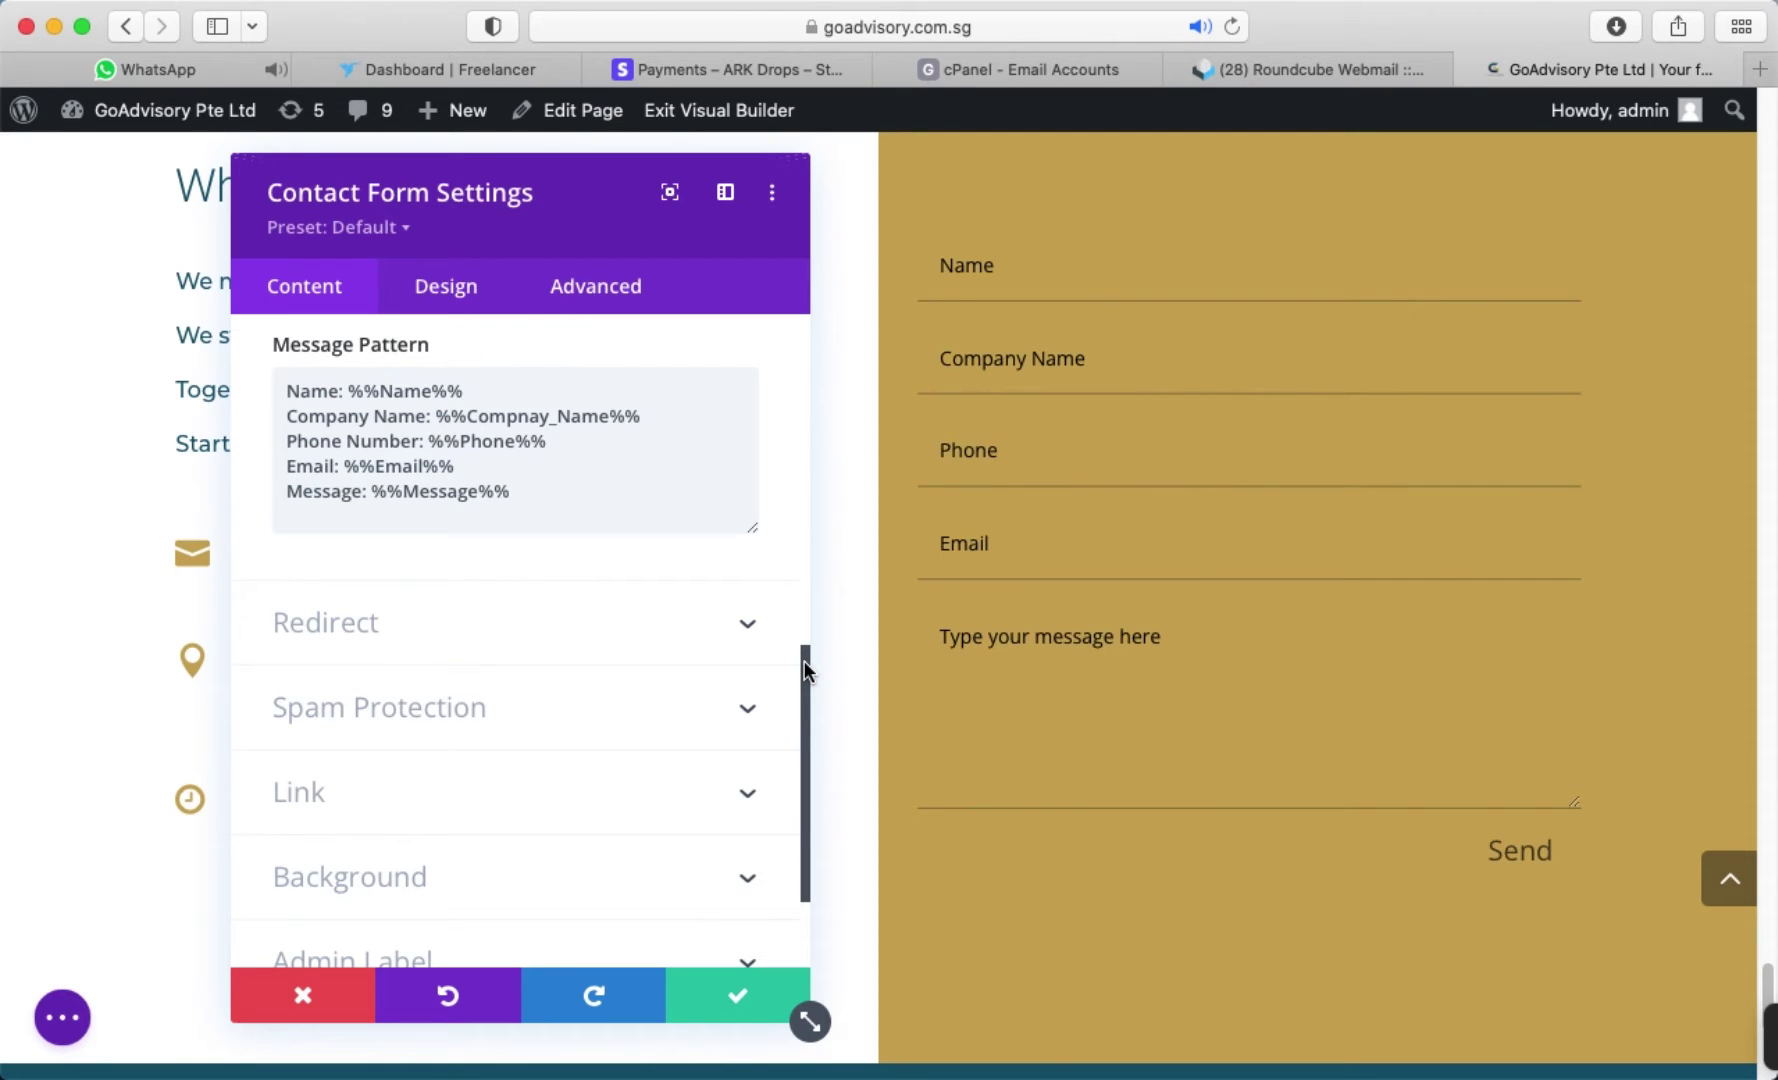
pyautogui.moveTo(806, 668); pyautogui.dragTo(806, 656)
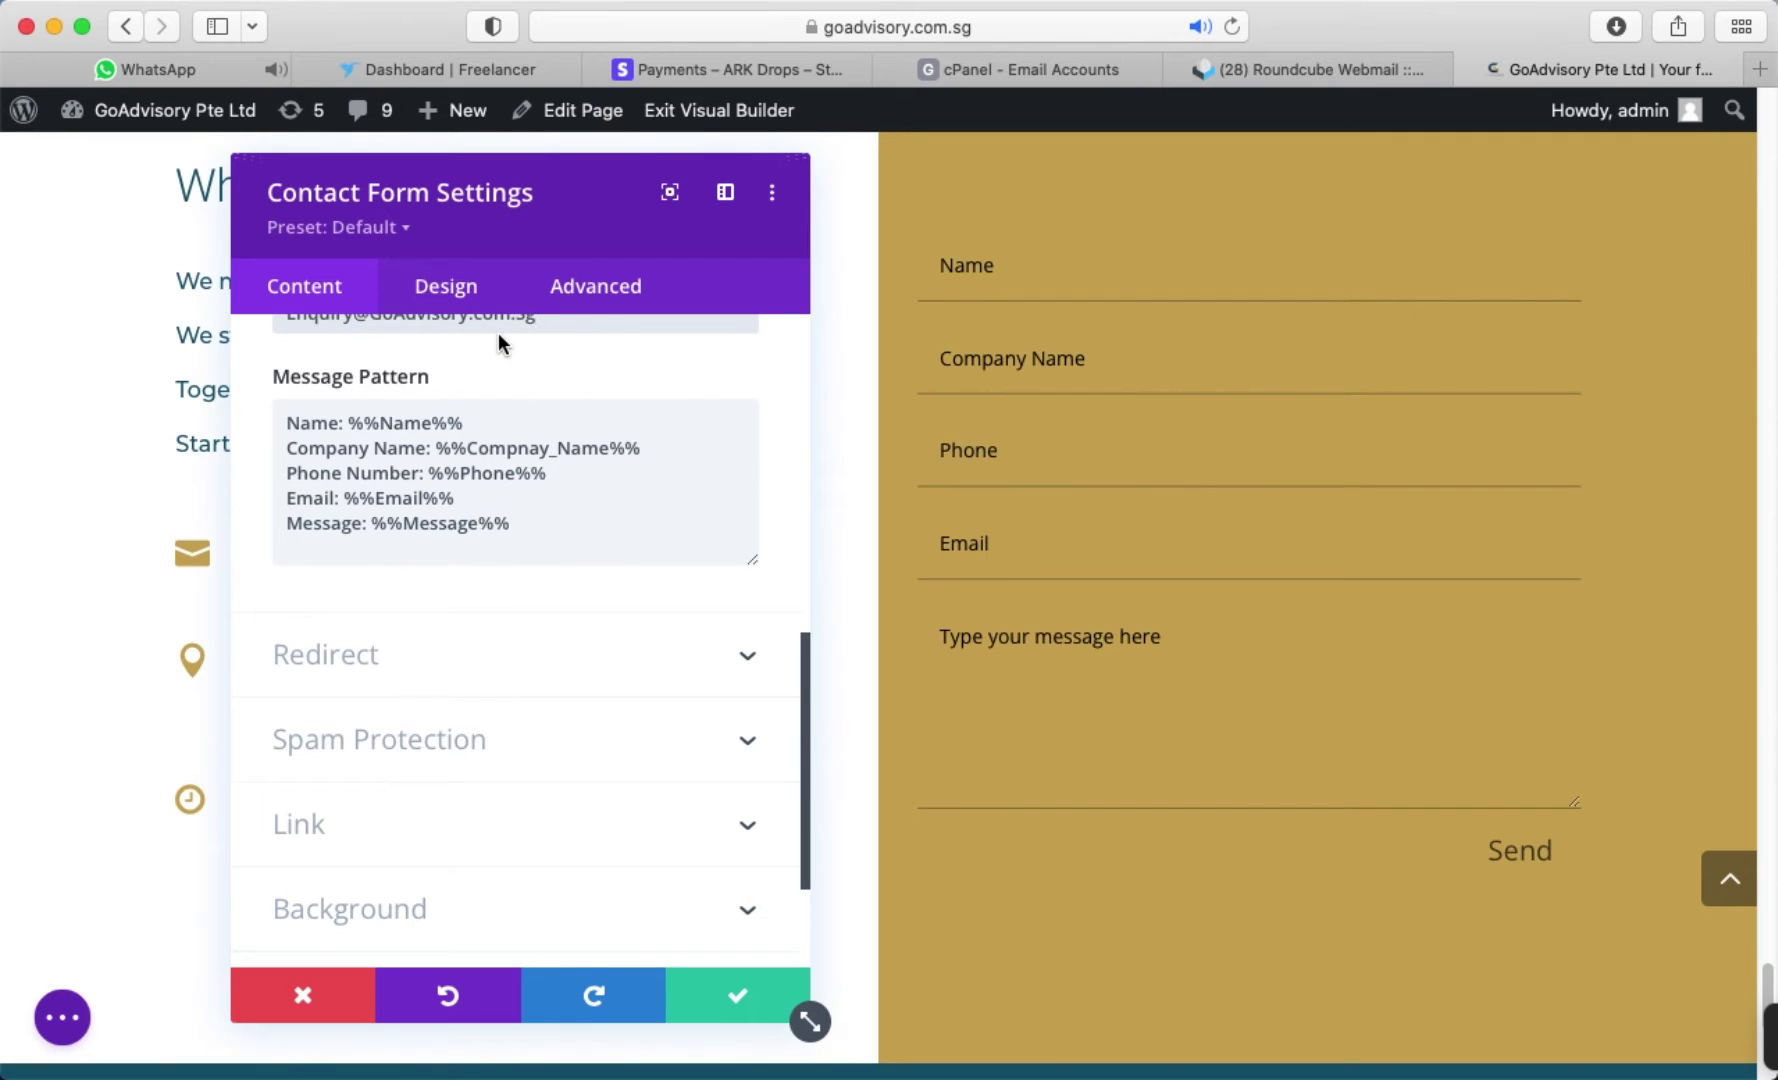
pyautogui.click(725, 997)
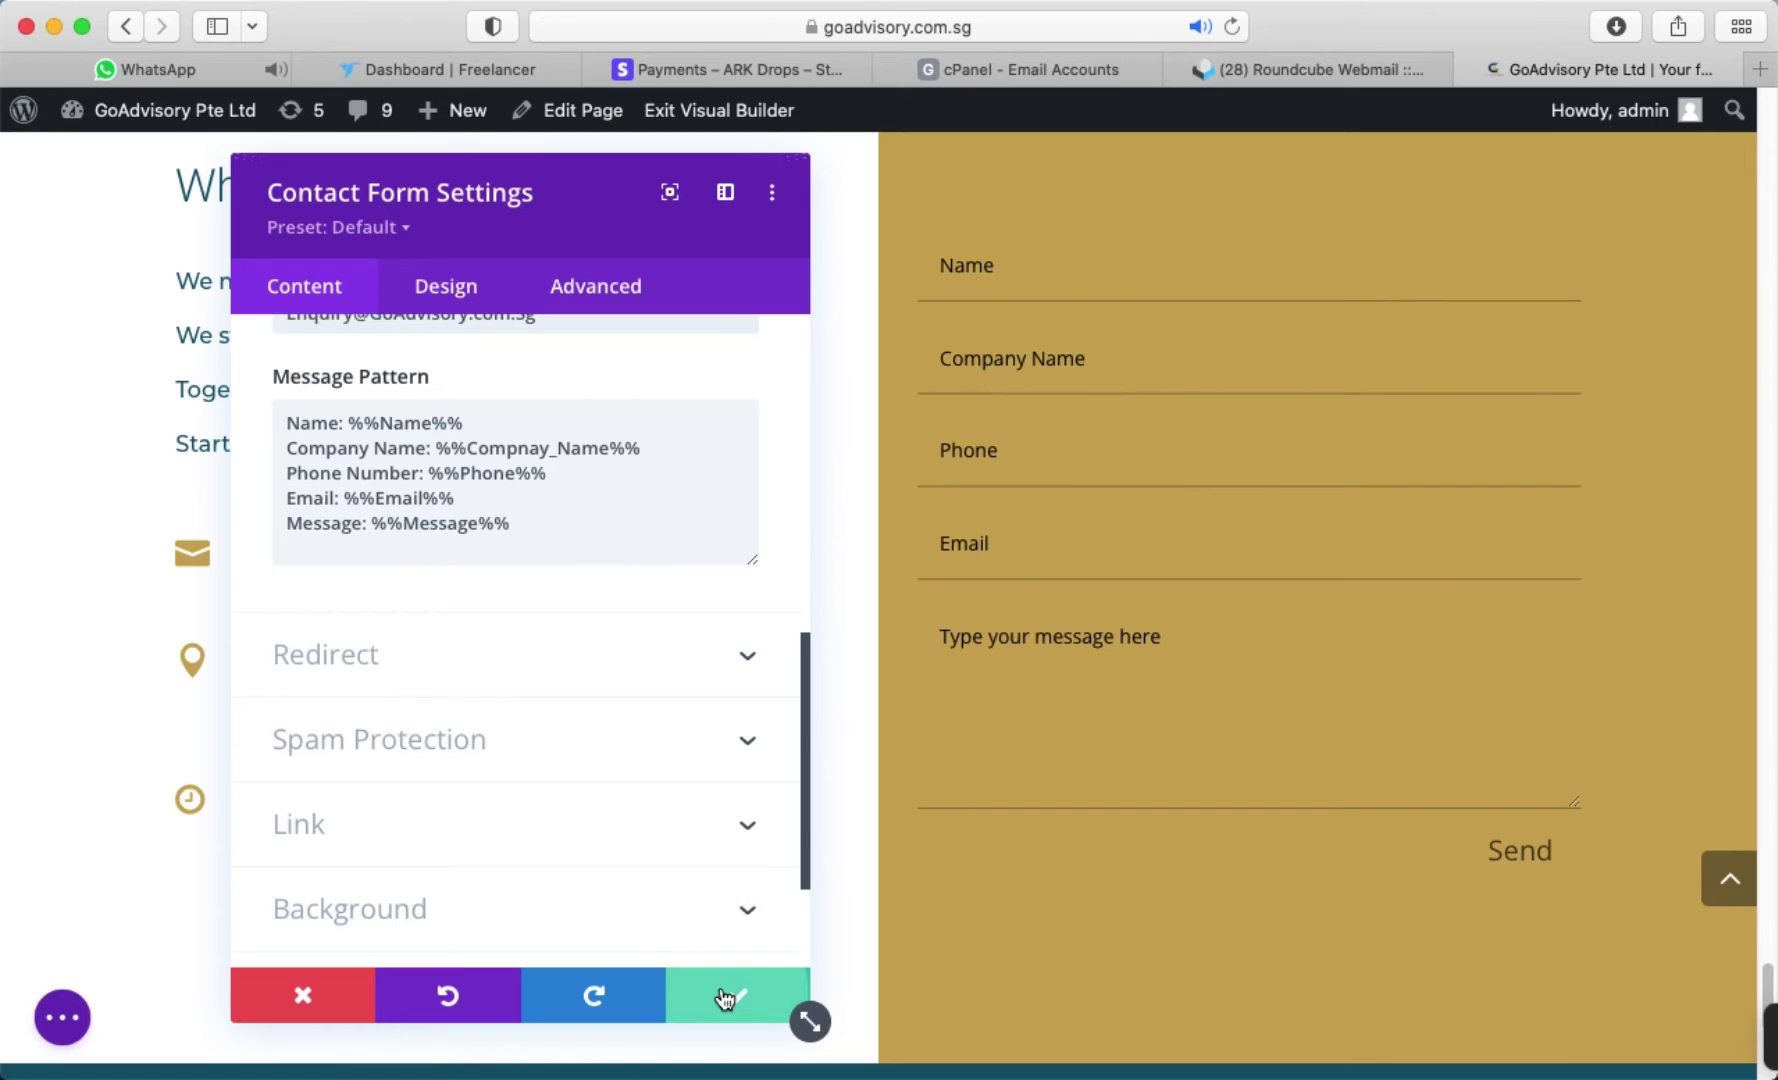
pyautogui.click(64, 1030)
pyautogui.click(1697, 1020)
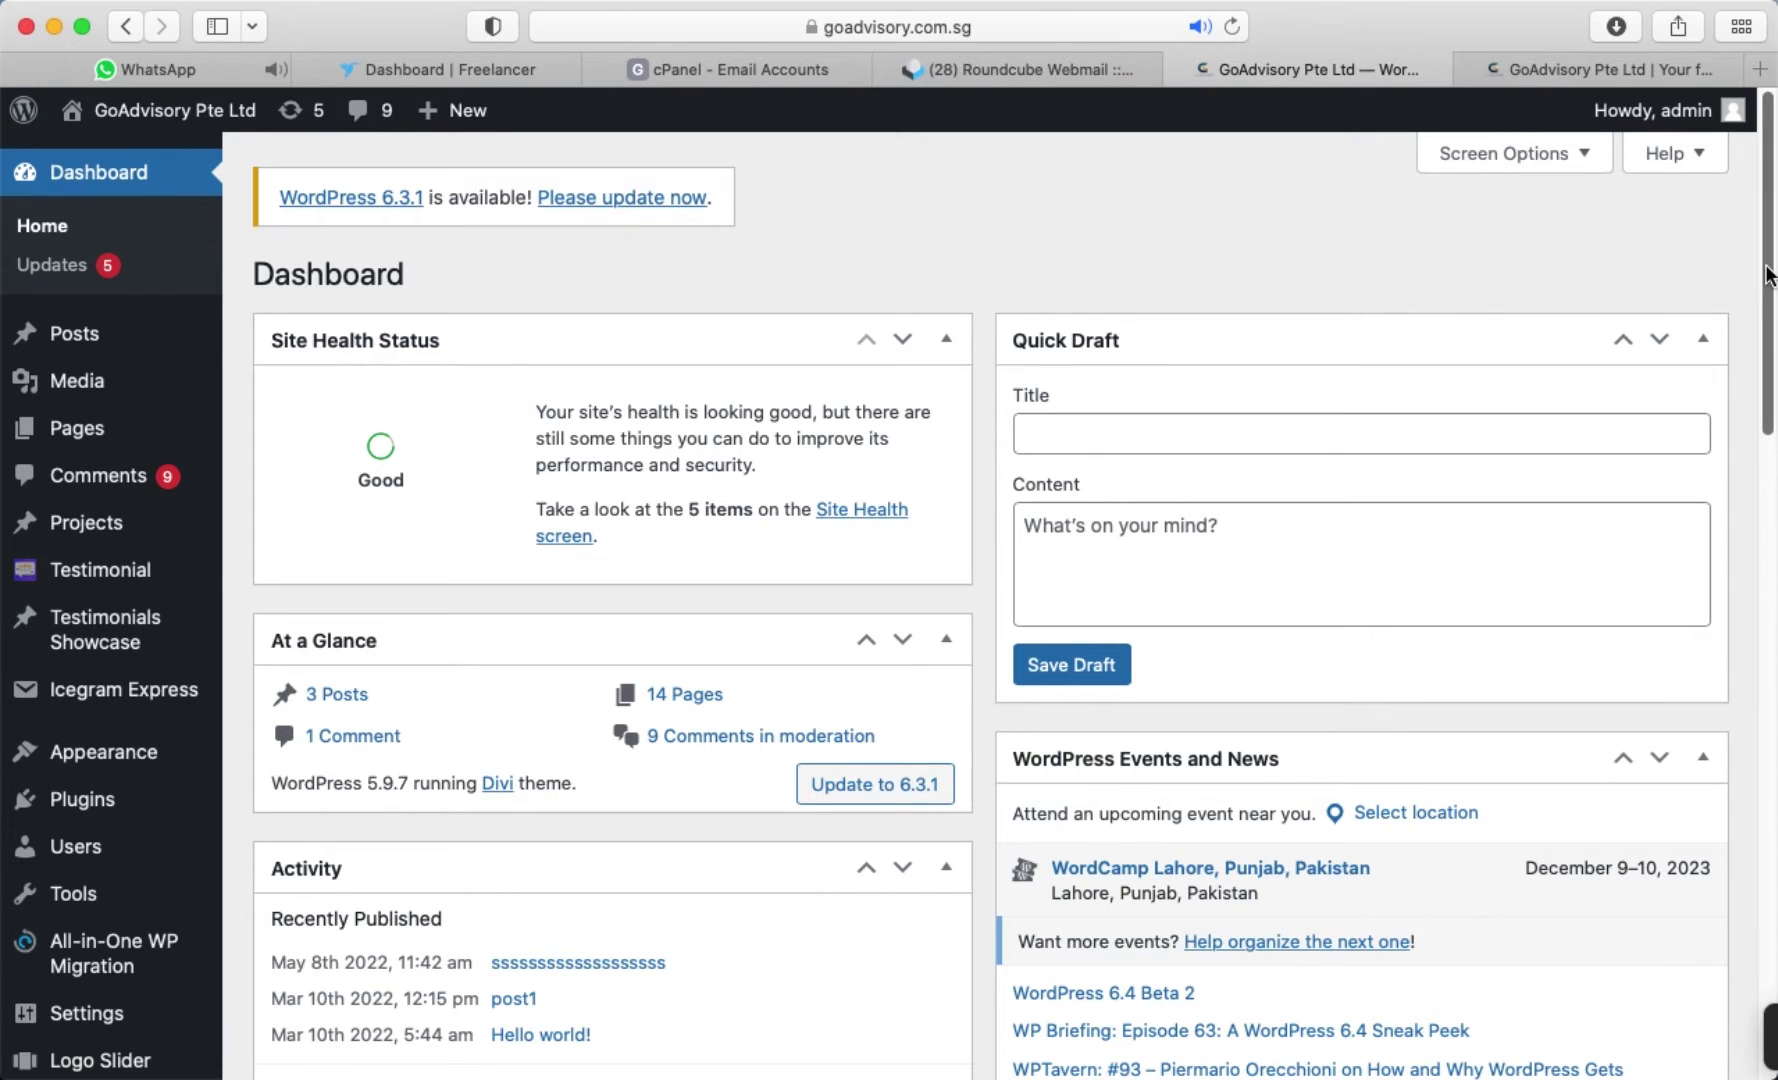
# - Search plugins for 'smtp', then install and activate WP Mail SMTP
pyautogui.scroll(-3, 1768, 280)
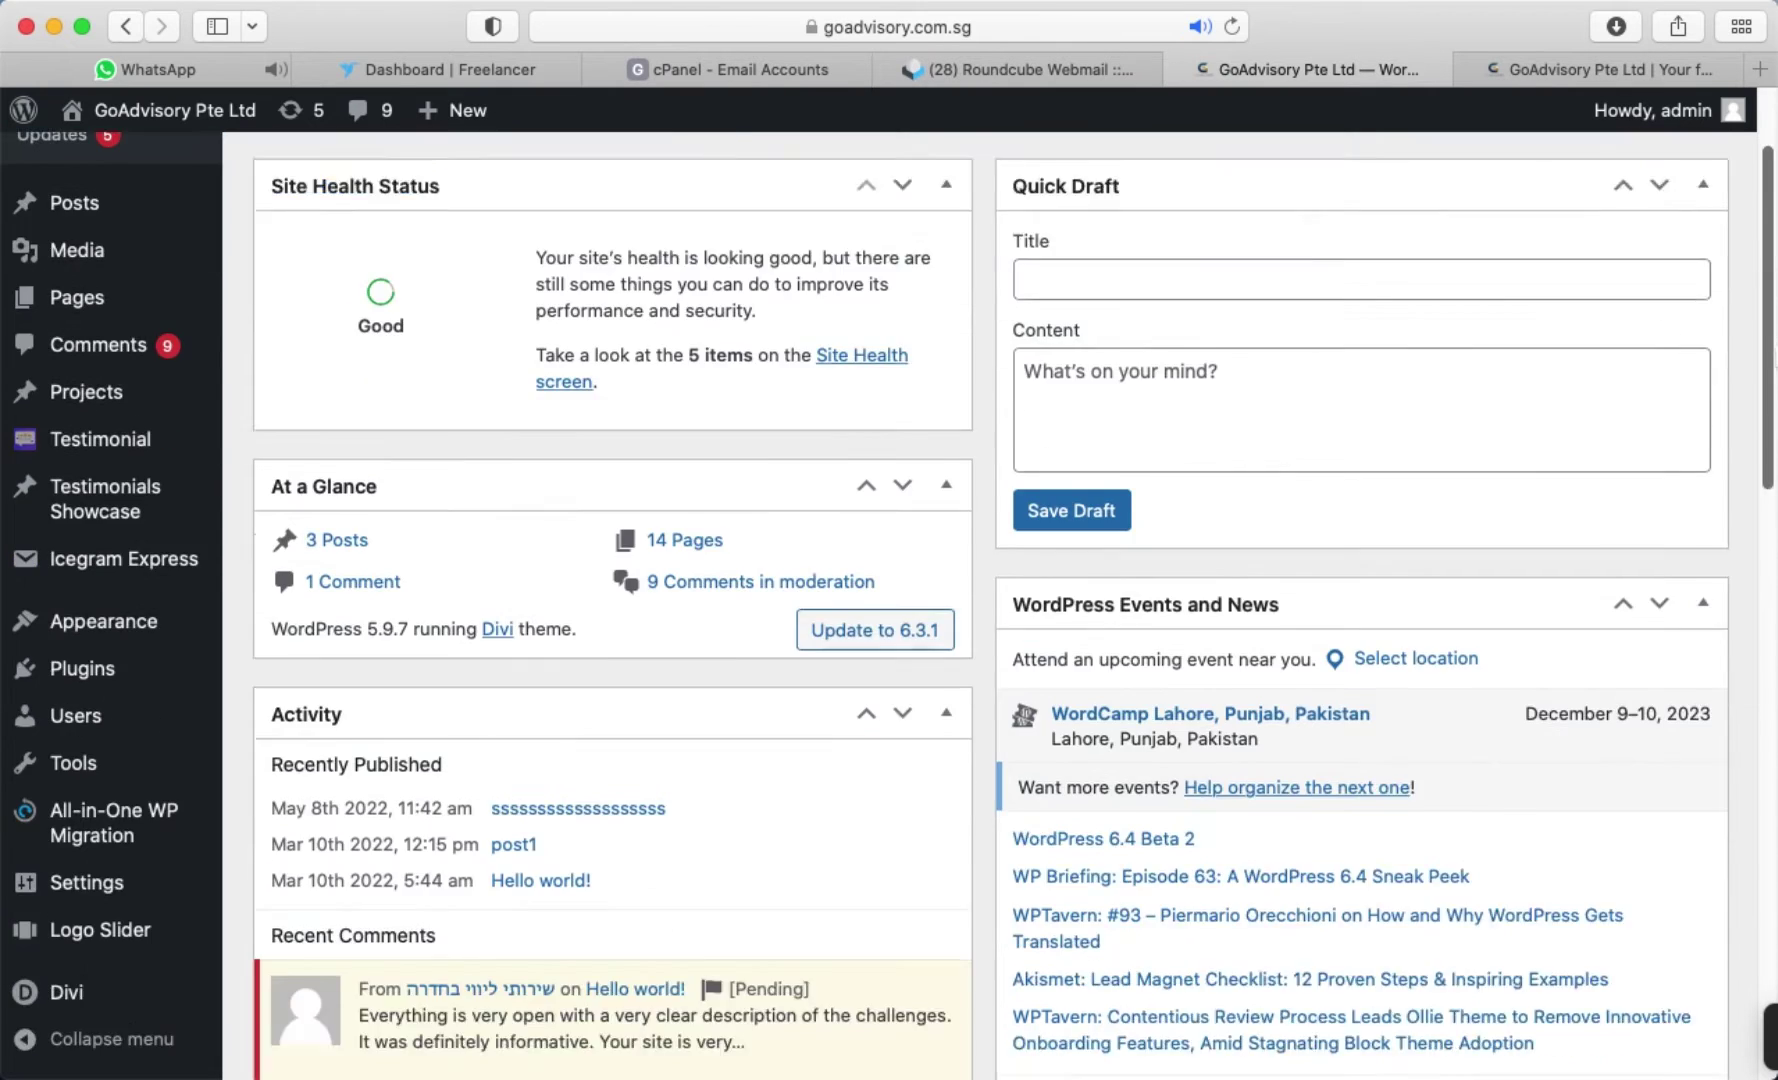
pyautogui.scroll(-5, 687, 750)
pyautogui.moveTo(72, 685)
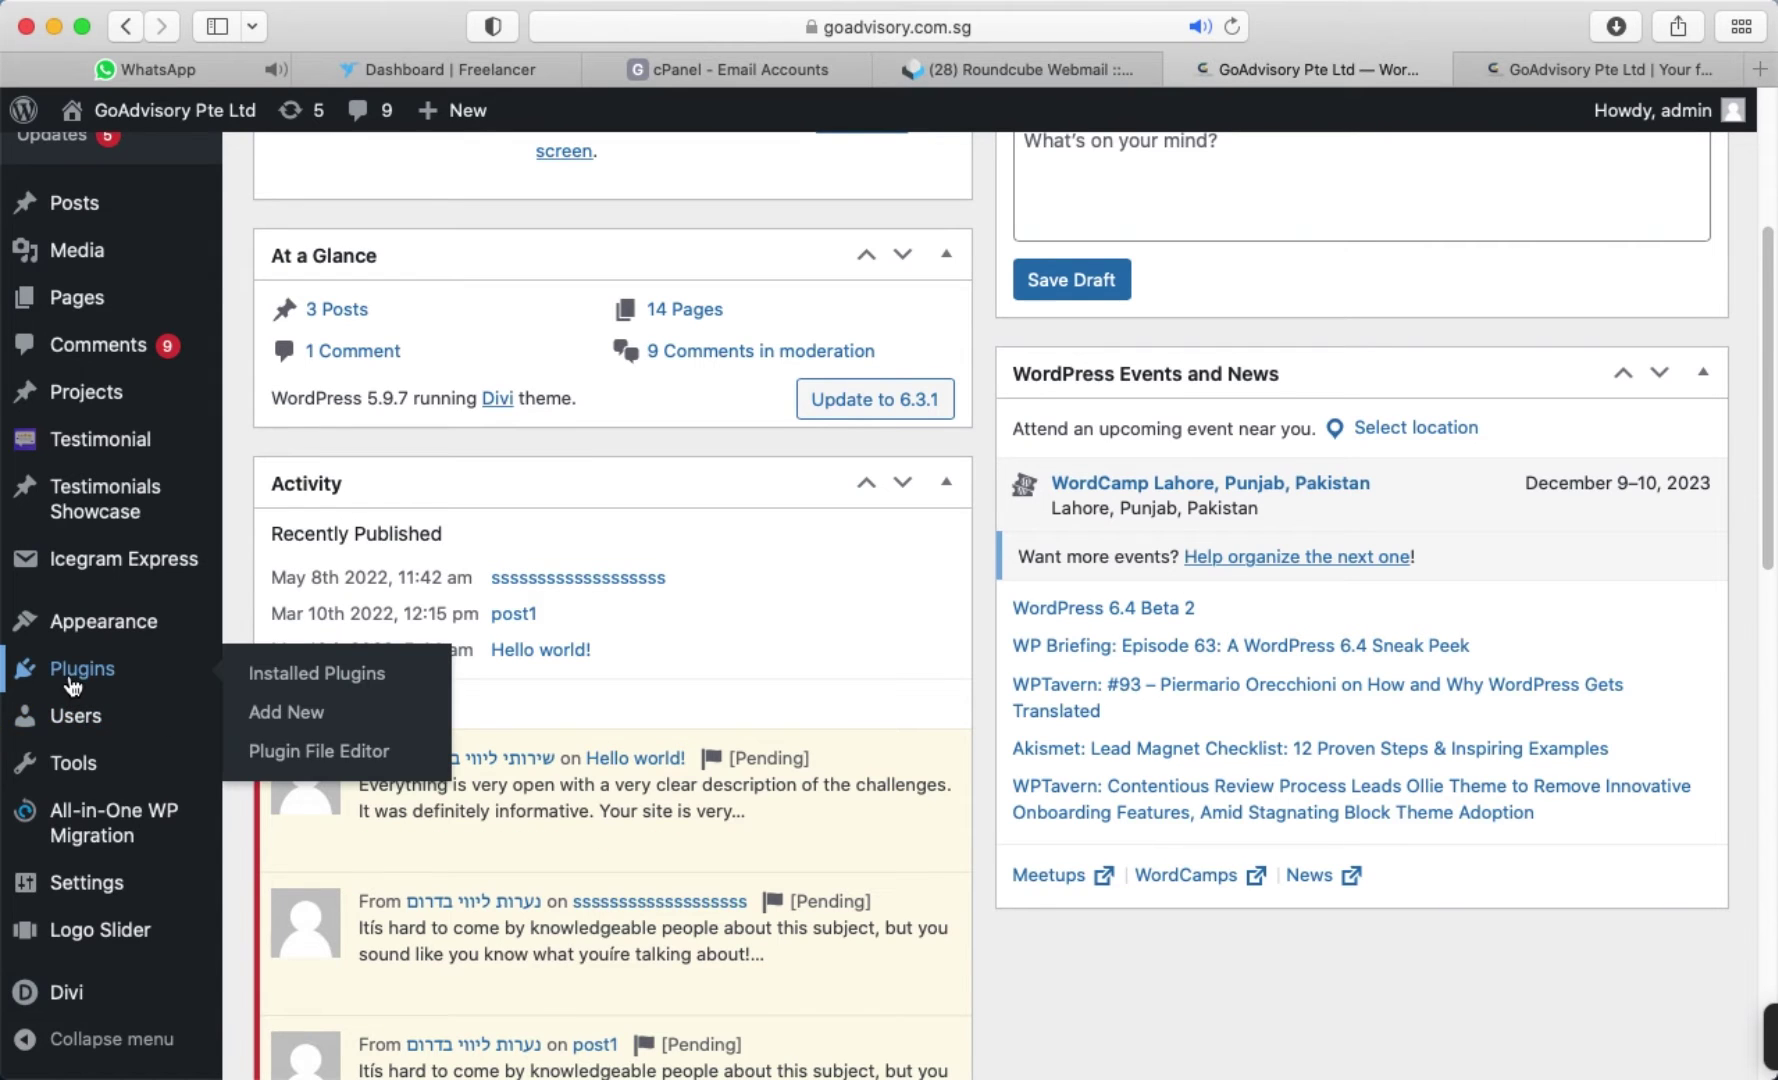
pyautogui.click(333, 712)
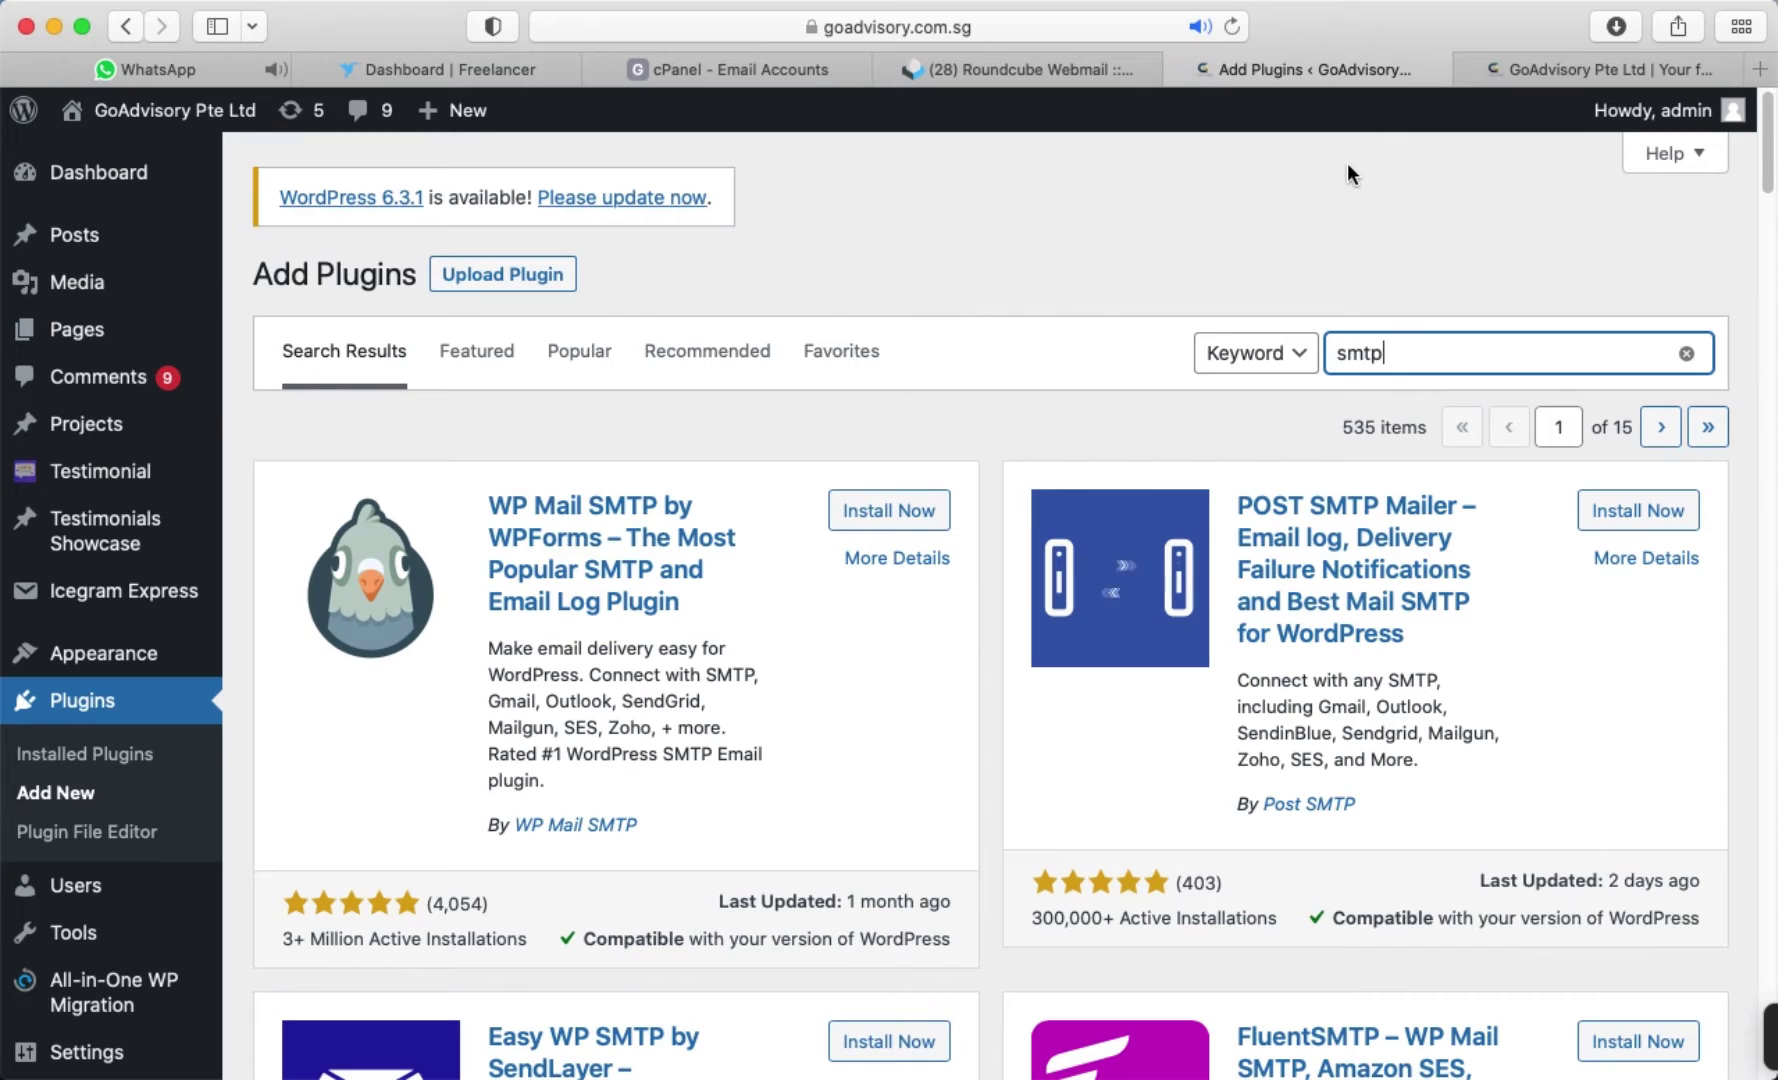
pyautogui.moveTo(1388, 355); pyautogui.dragTo(1350, 355)
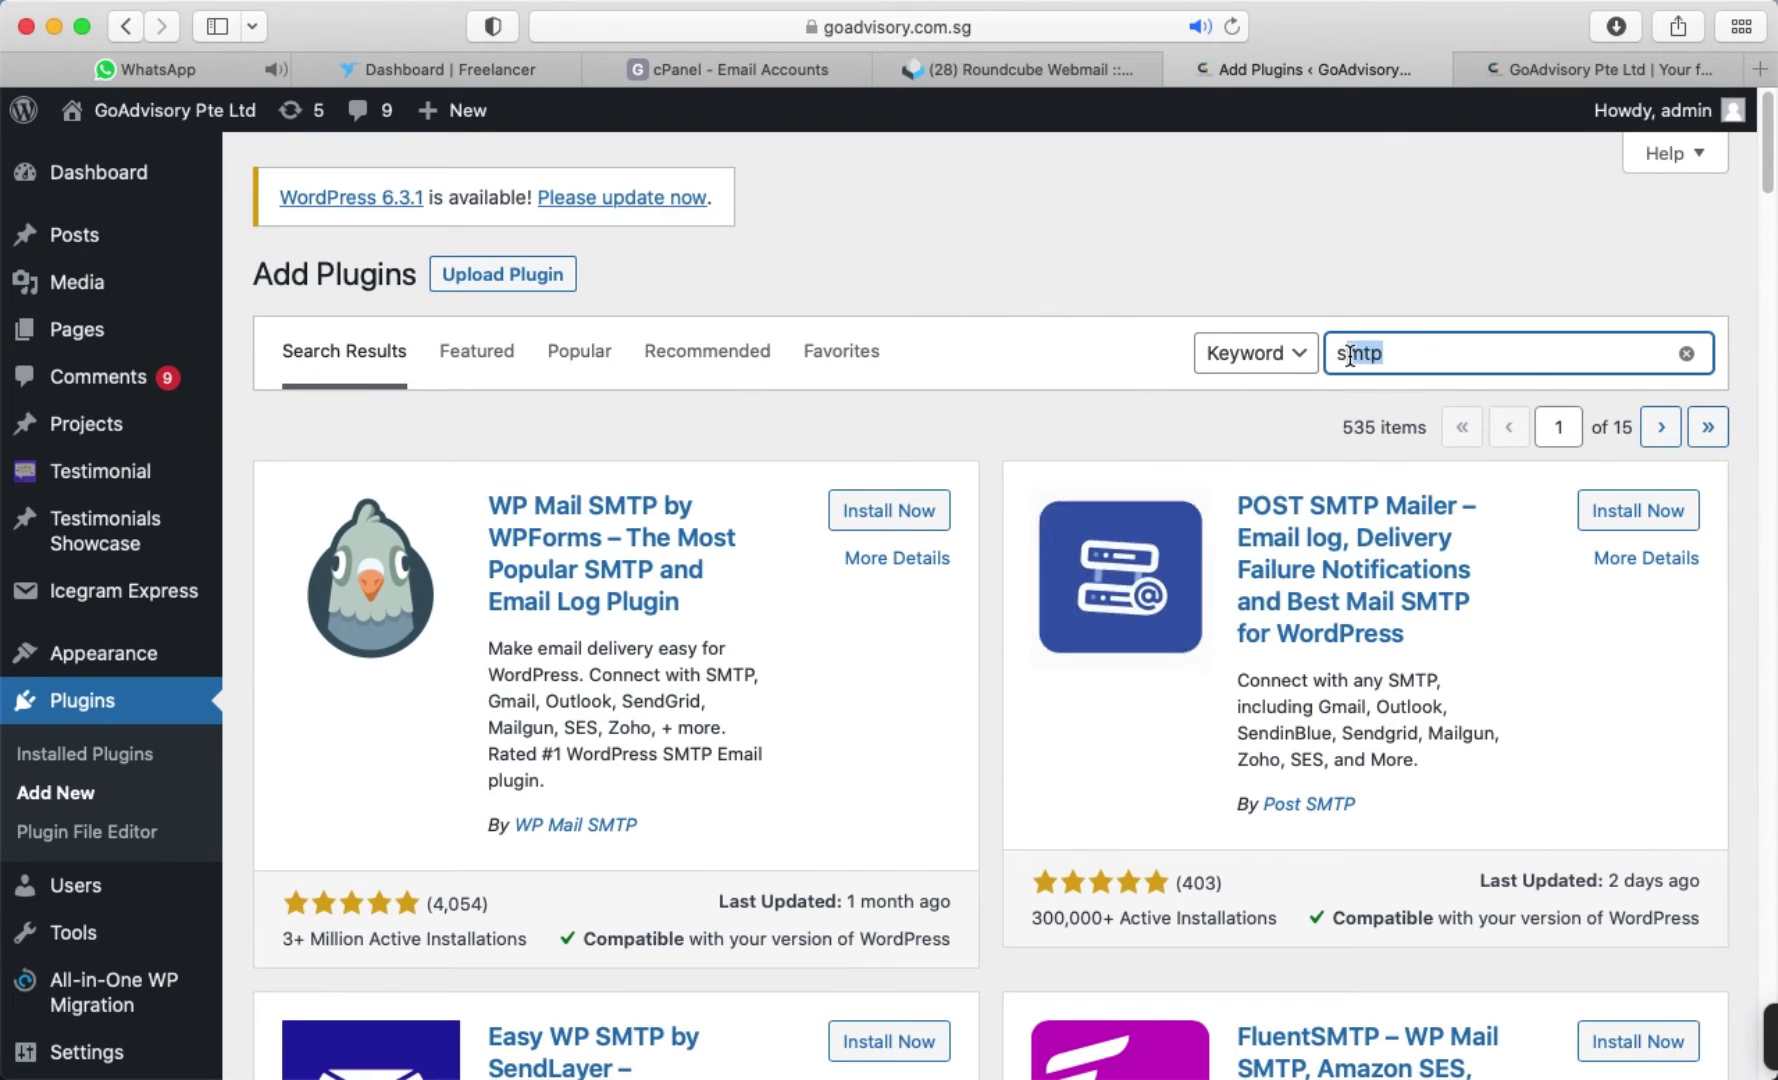
pyautogui.click(1395, 354)
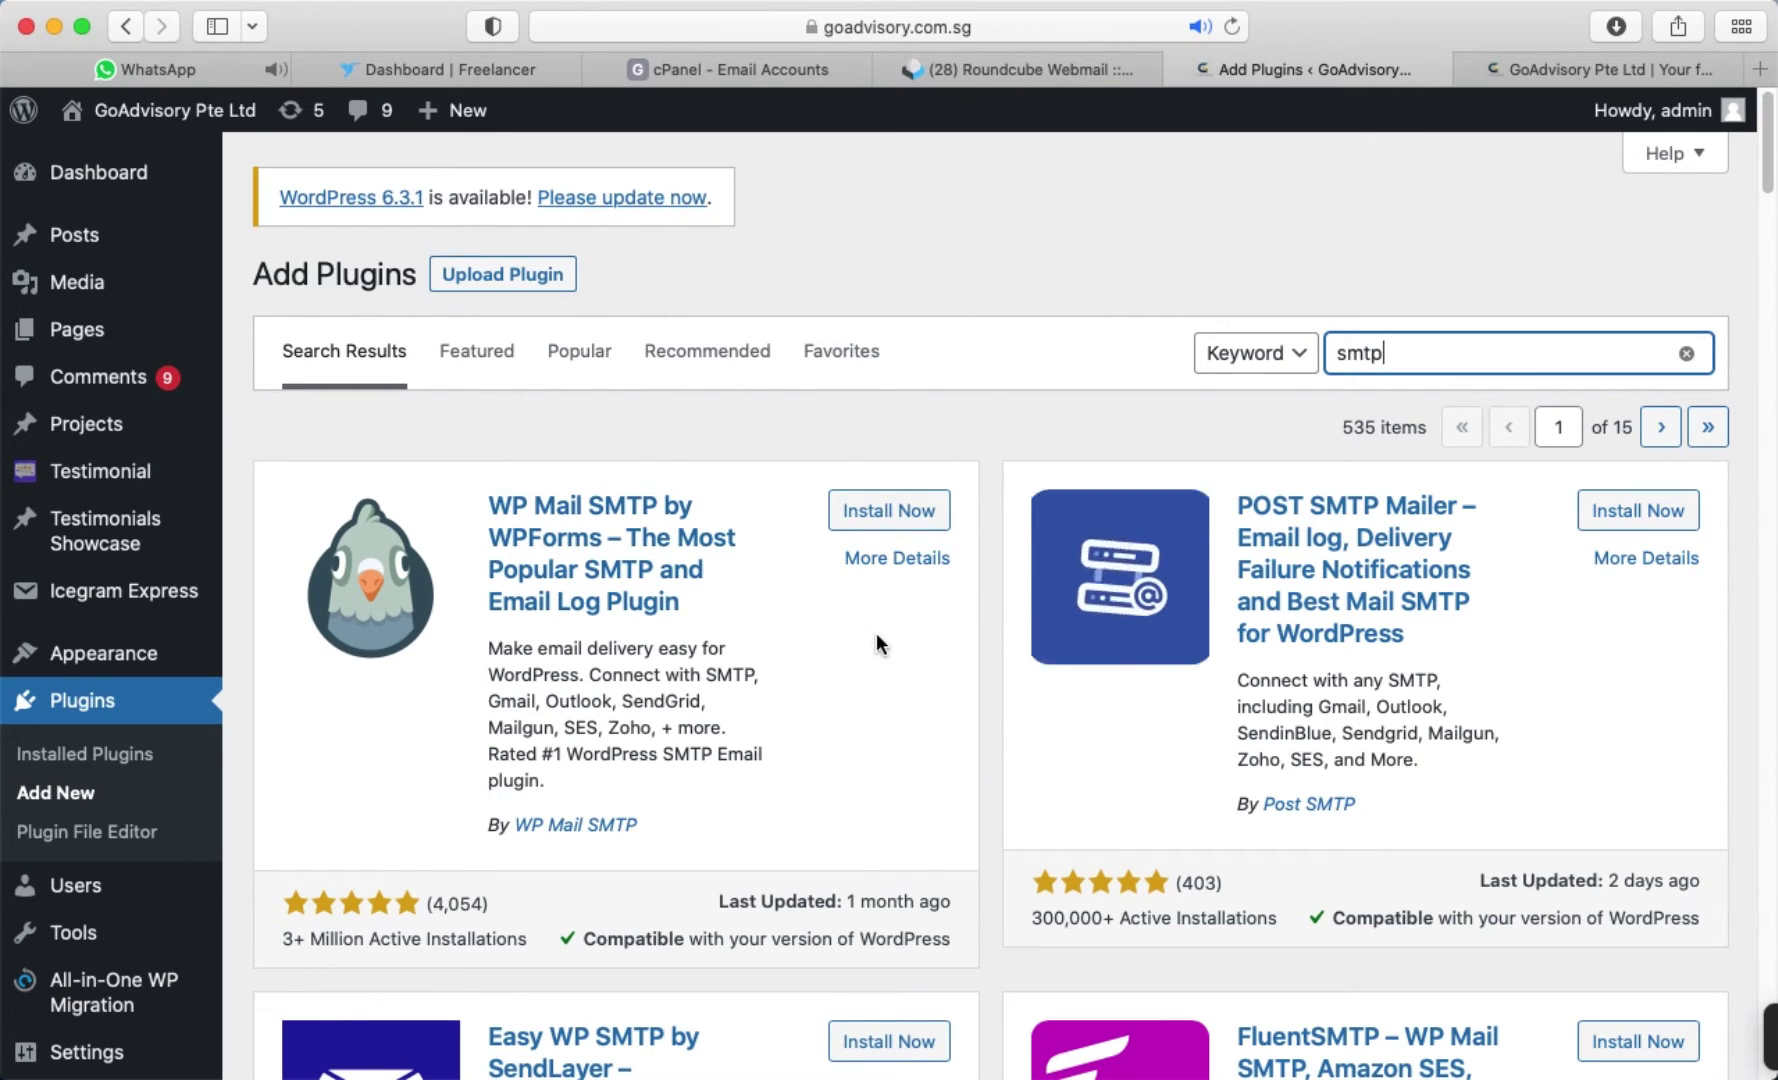
pyautogui.click(907, 514)
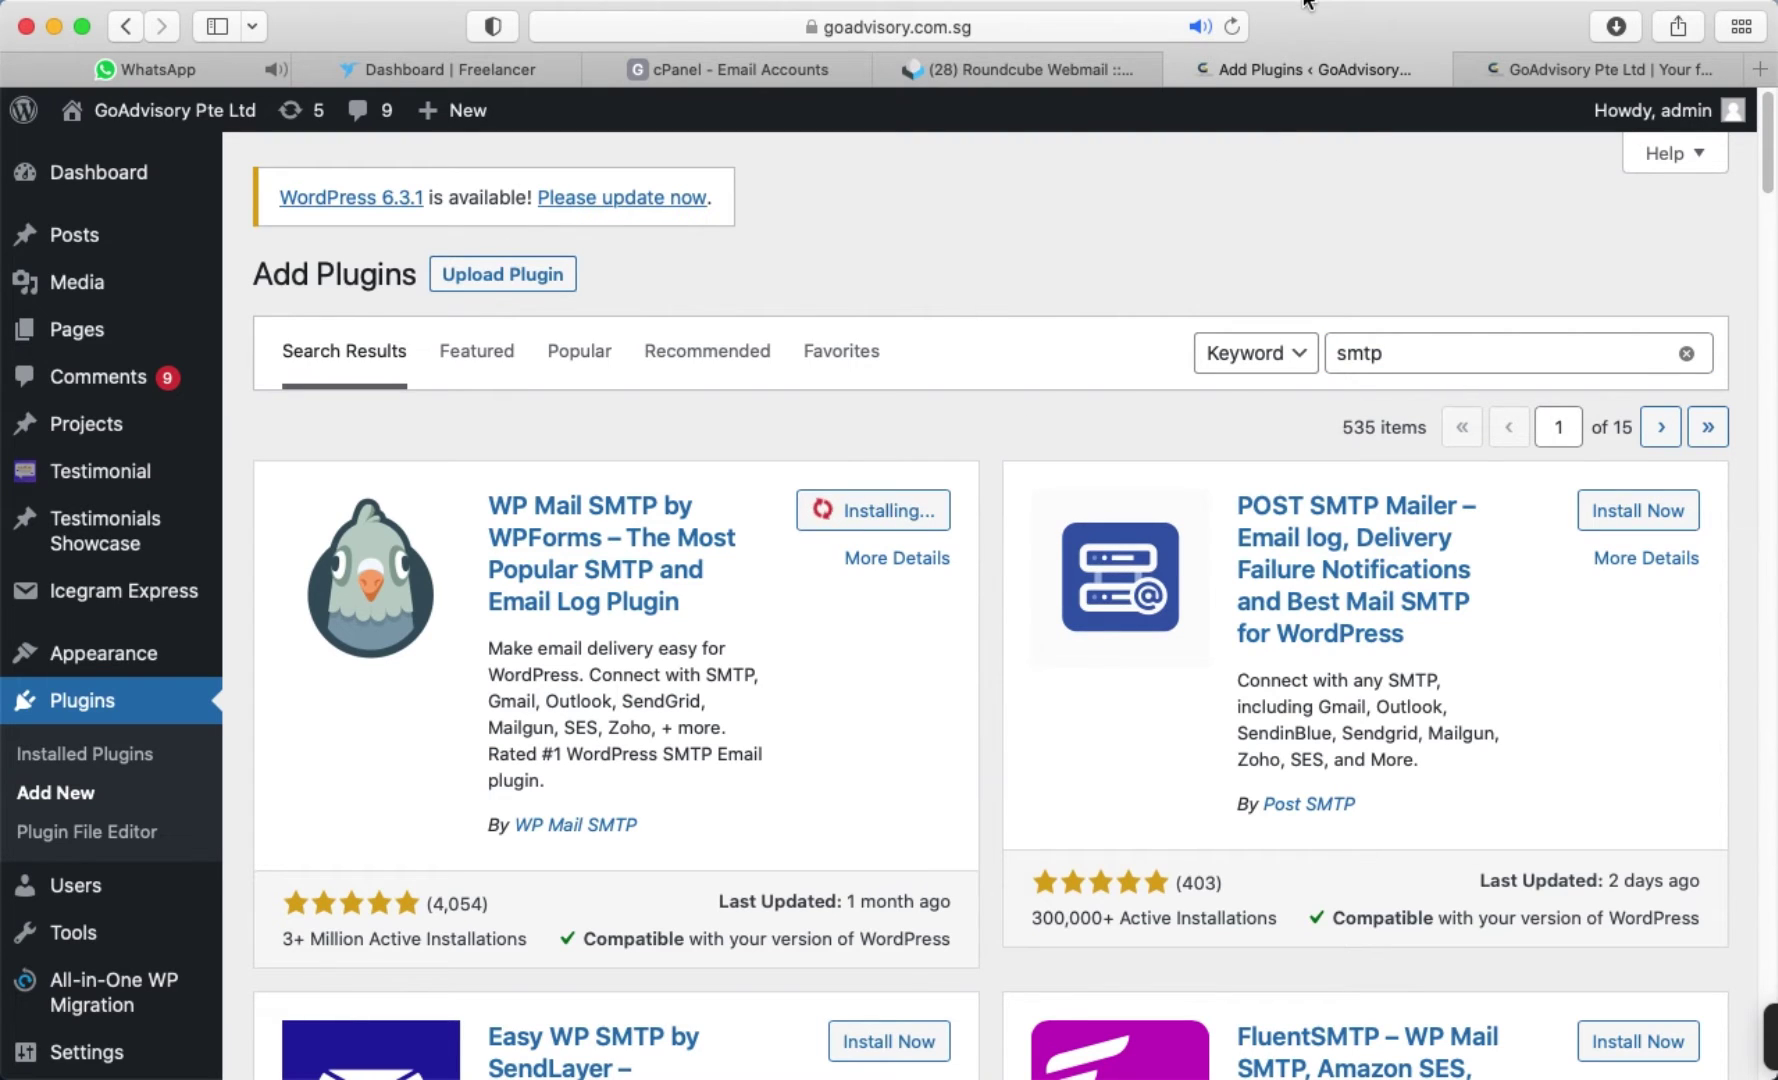
pyautogui.click(897, 517)
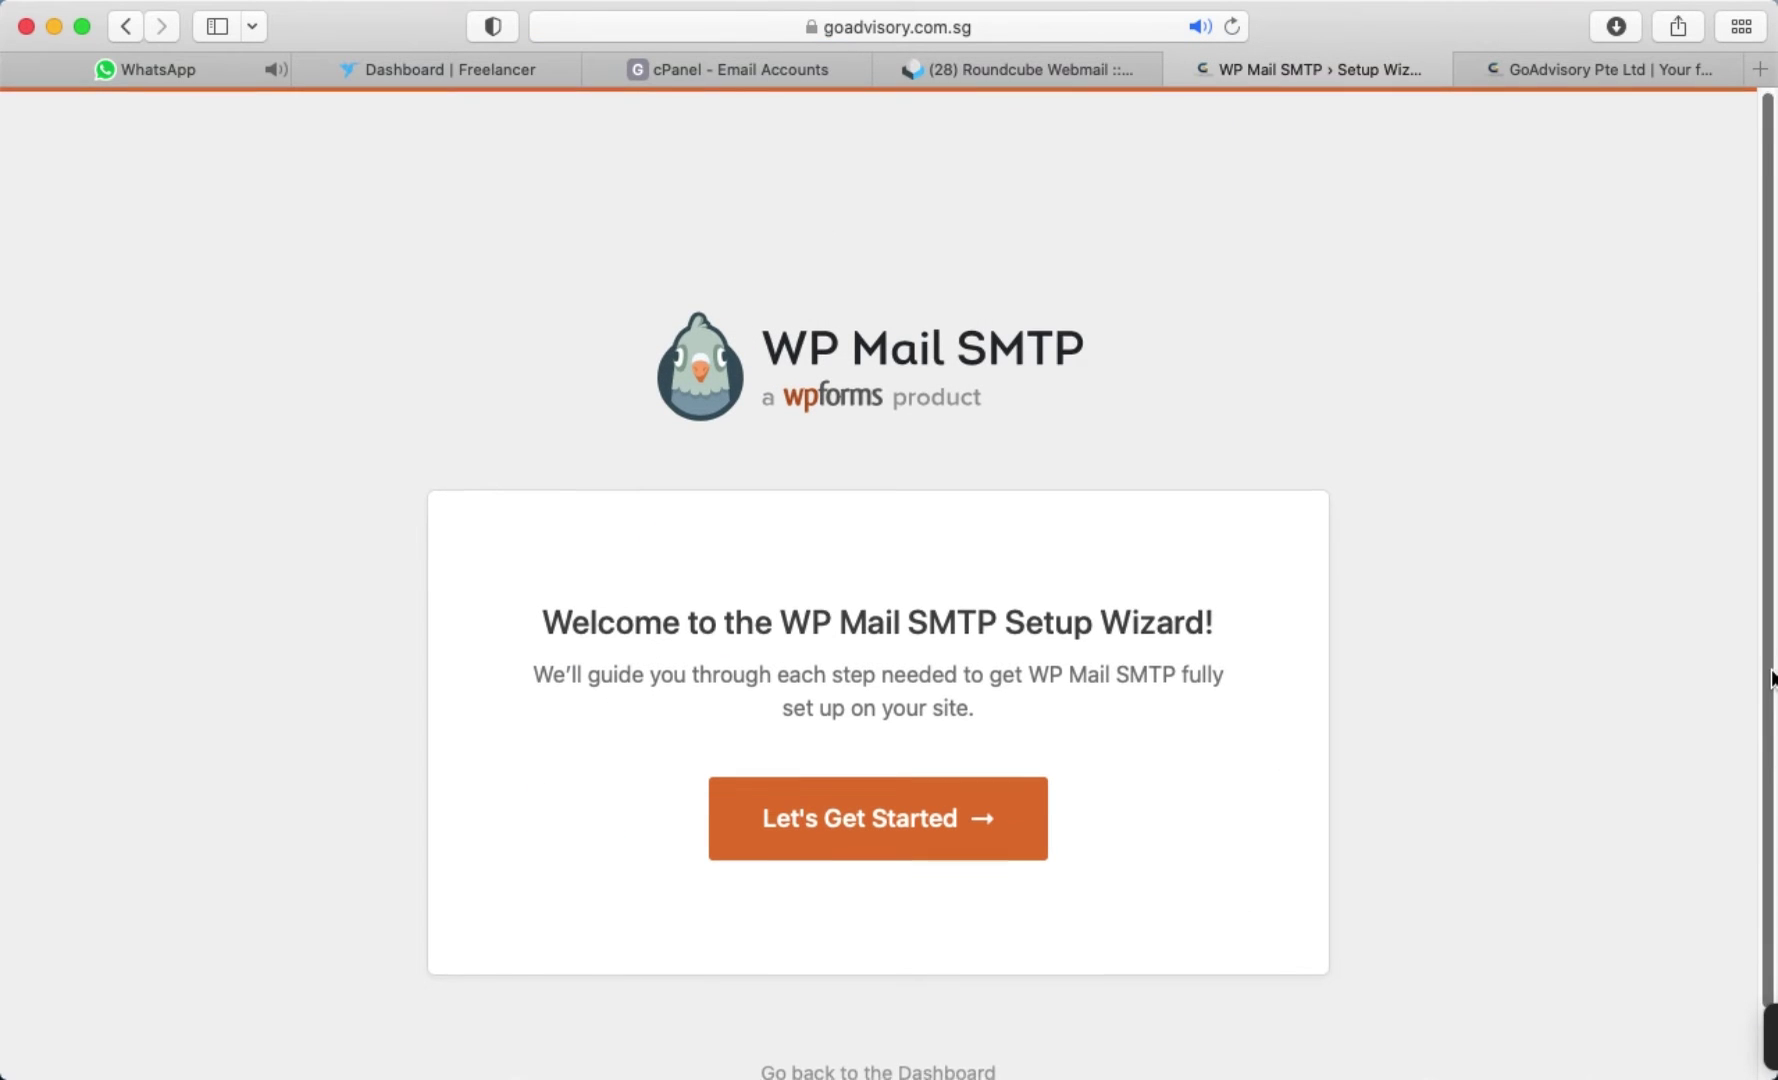
# - Skip the setup wizard for WP Mail SMTP's General settings and select the From Email address
pyautogui.scroll(-2, 1770, 767)
pyautogui.click(901, 1003)
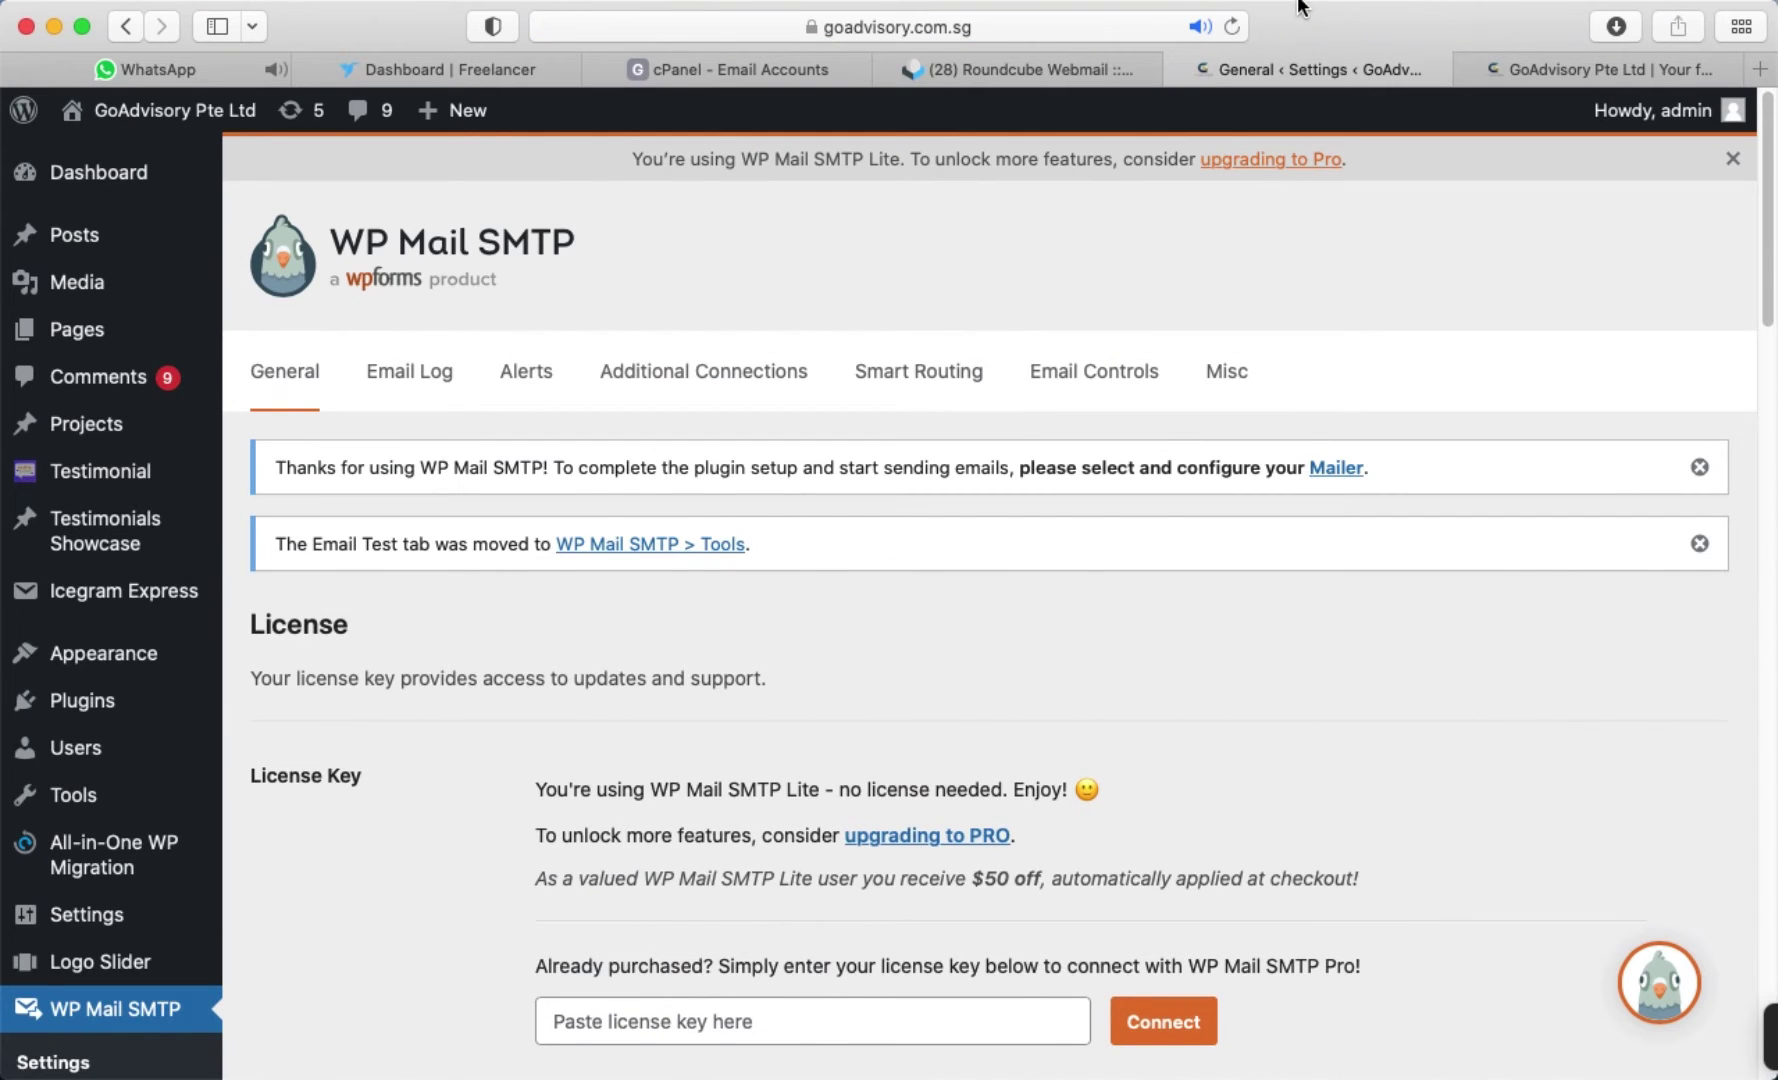
pyautogui.scroll(-8, 1020, 626)
pyautogui.tripleClick(1018, 617)
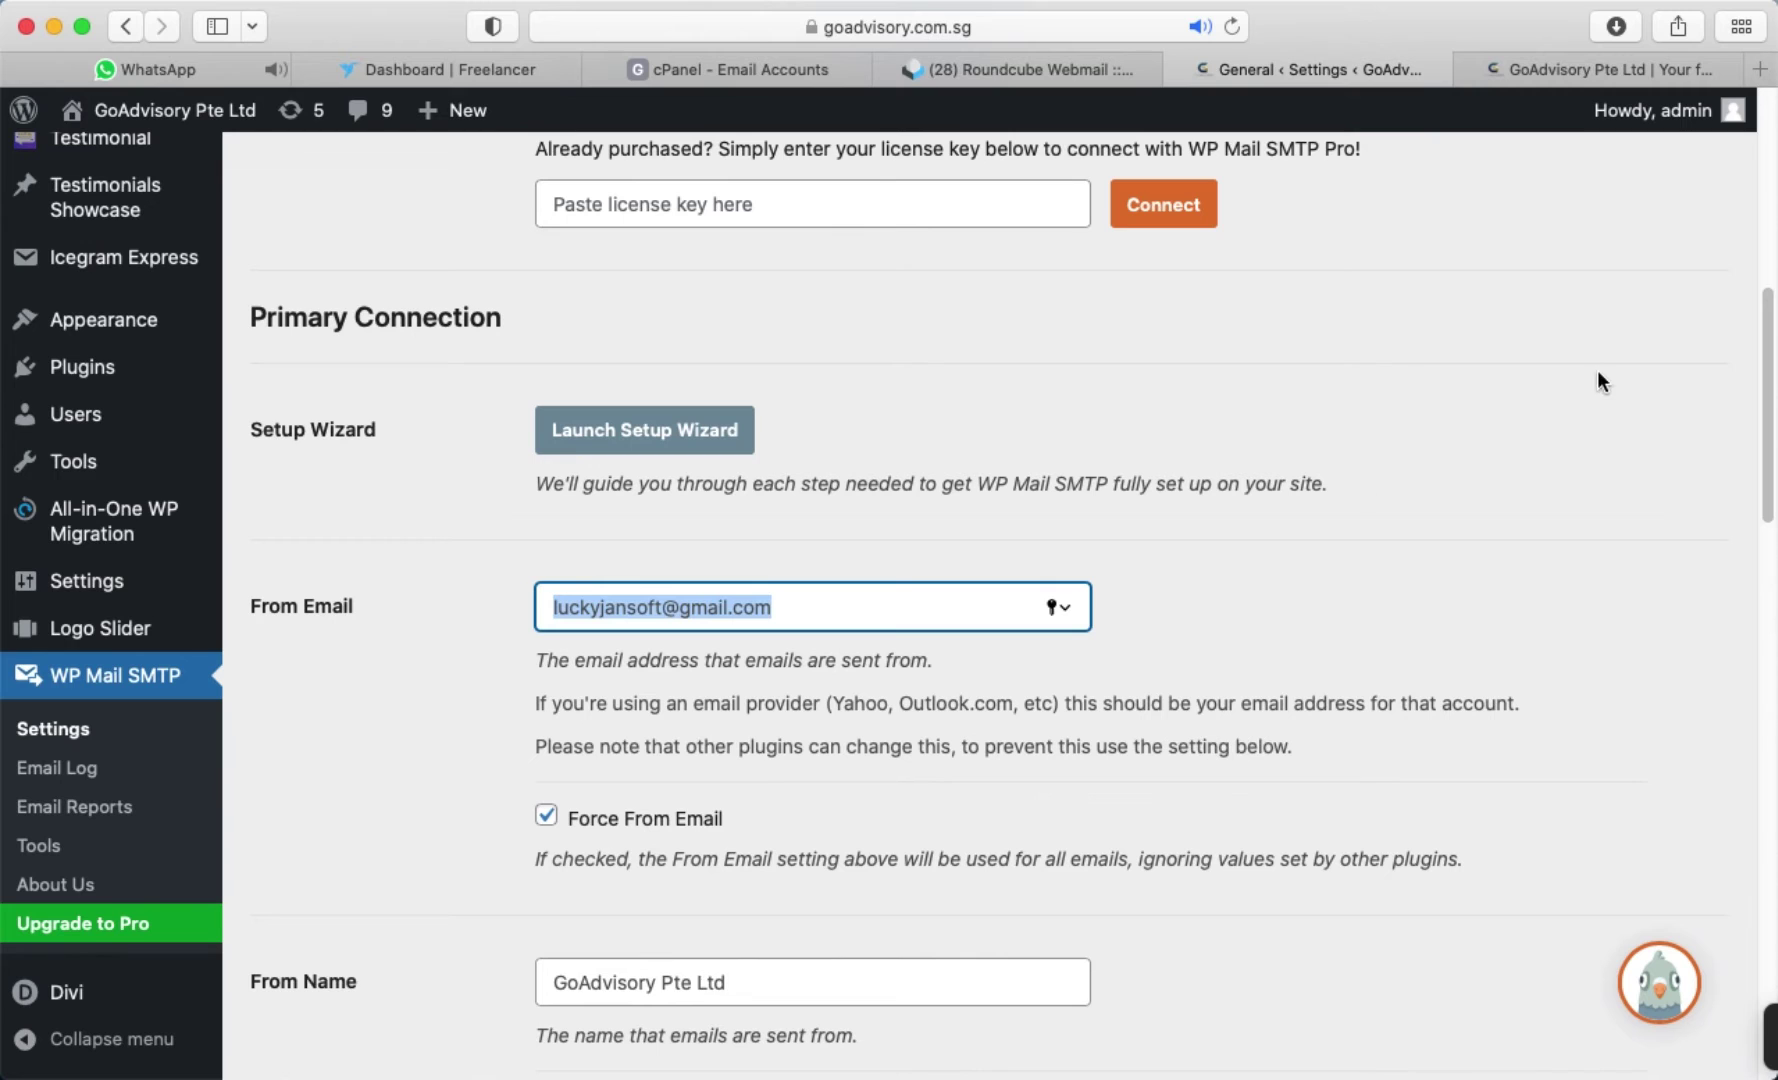
pyautogui.moveTo(1771, 385); pyautogui.dragTo(1773, 171)
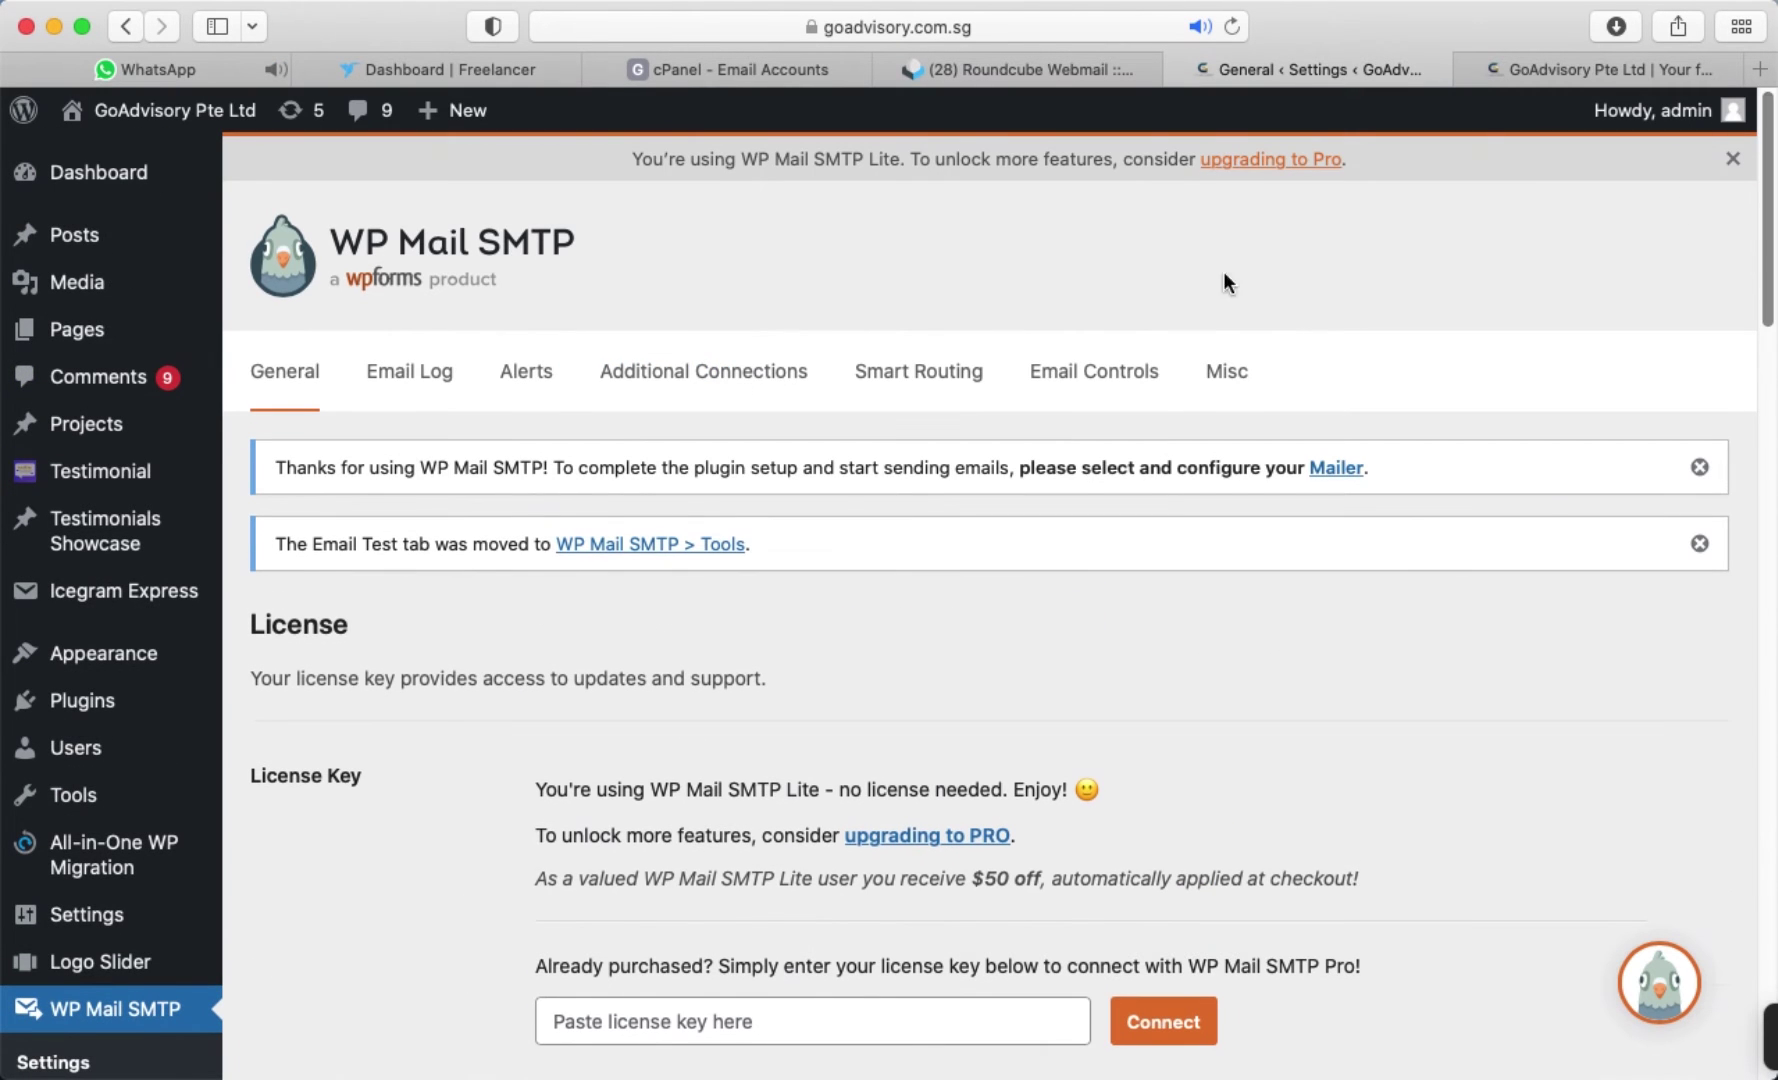
# - Check cPanel's mail client settings (server mail.goadvisory.com.sg, SMTP port 465), then return to WordPress
pyautogui.click(715, 68)
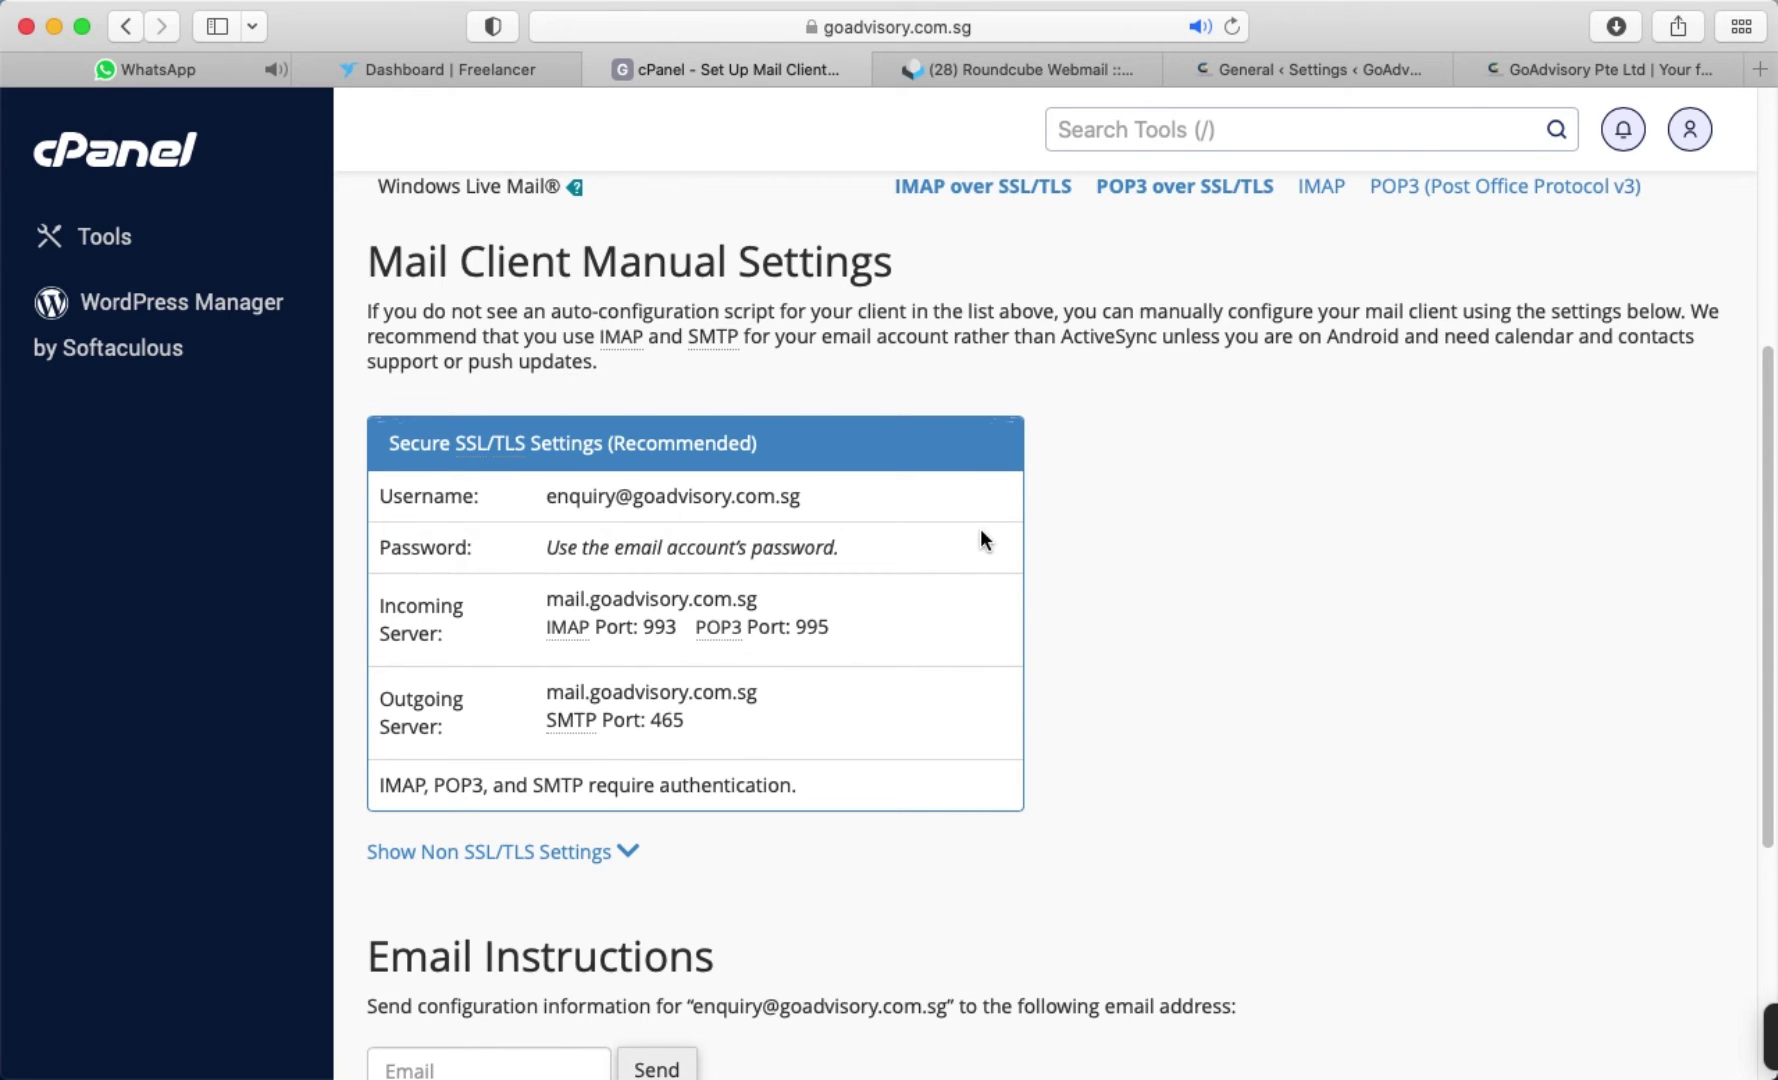
pyautogui.click(1320, 69)
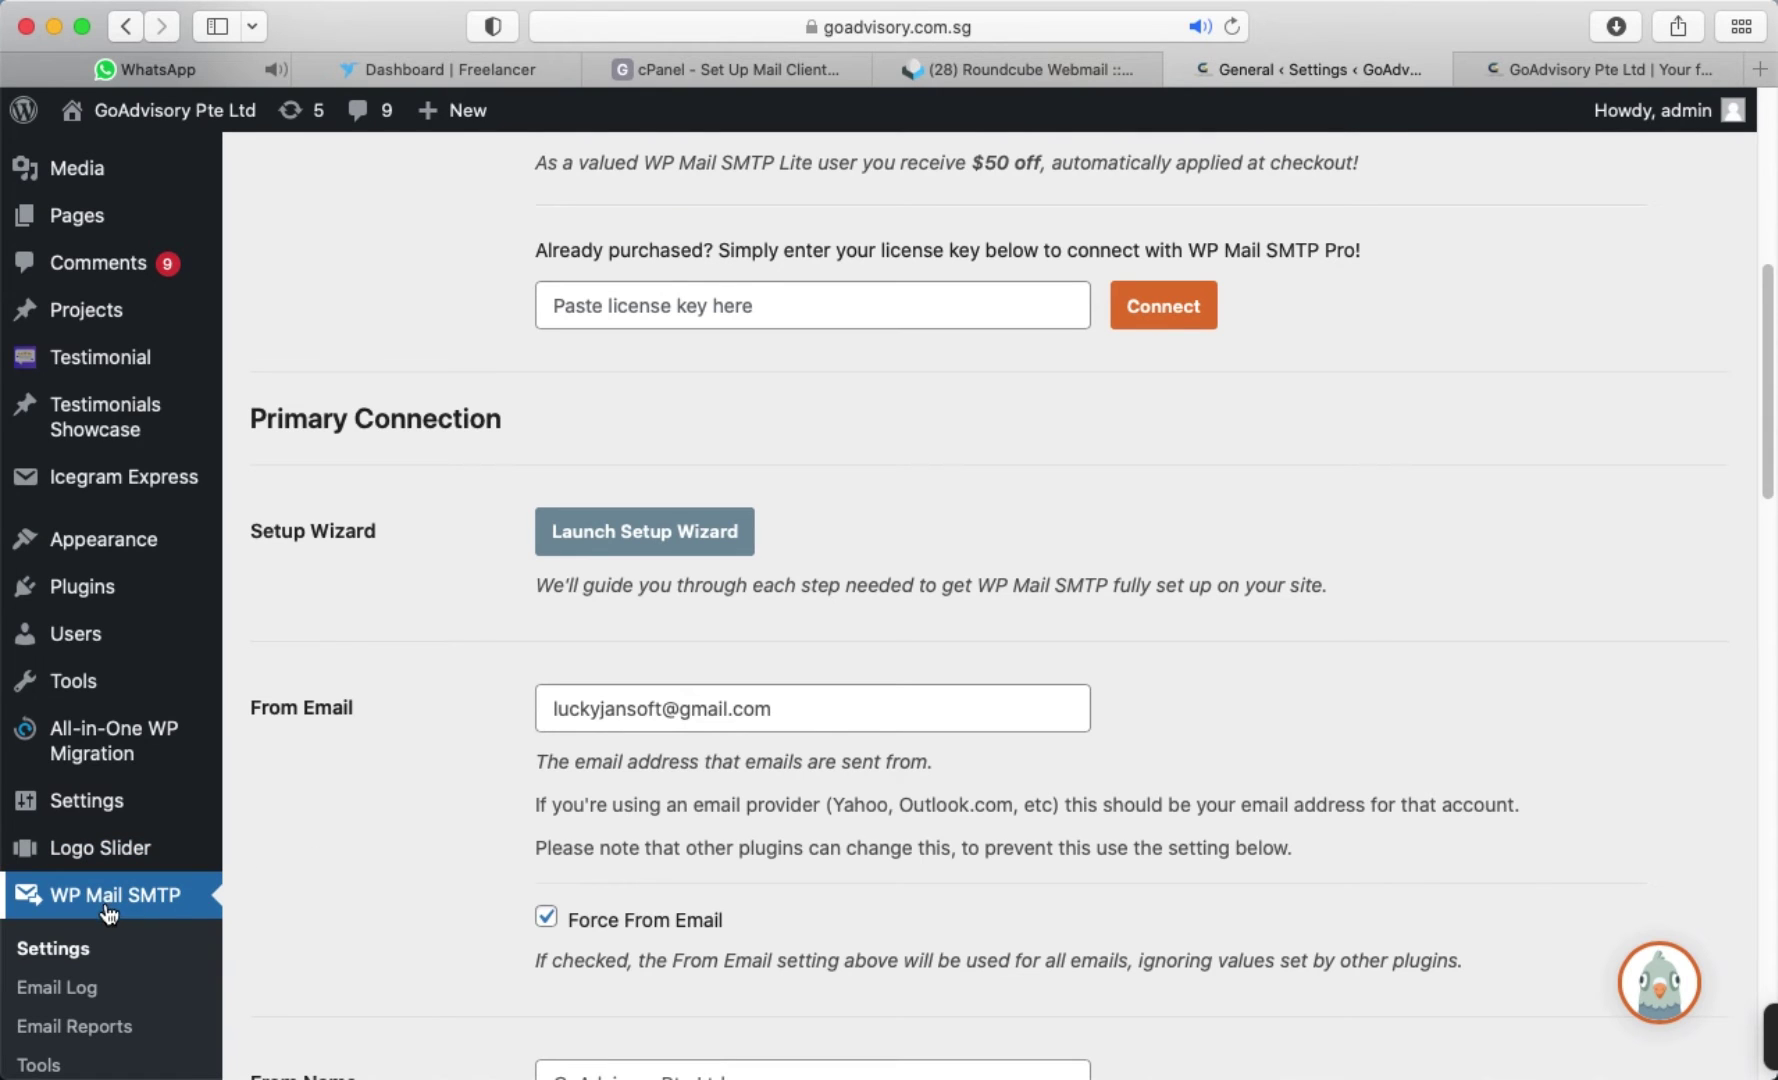
pyautogui.click(66, 955)
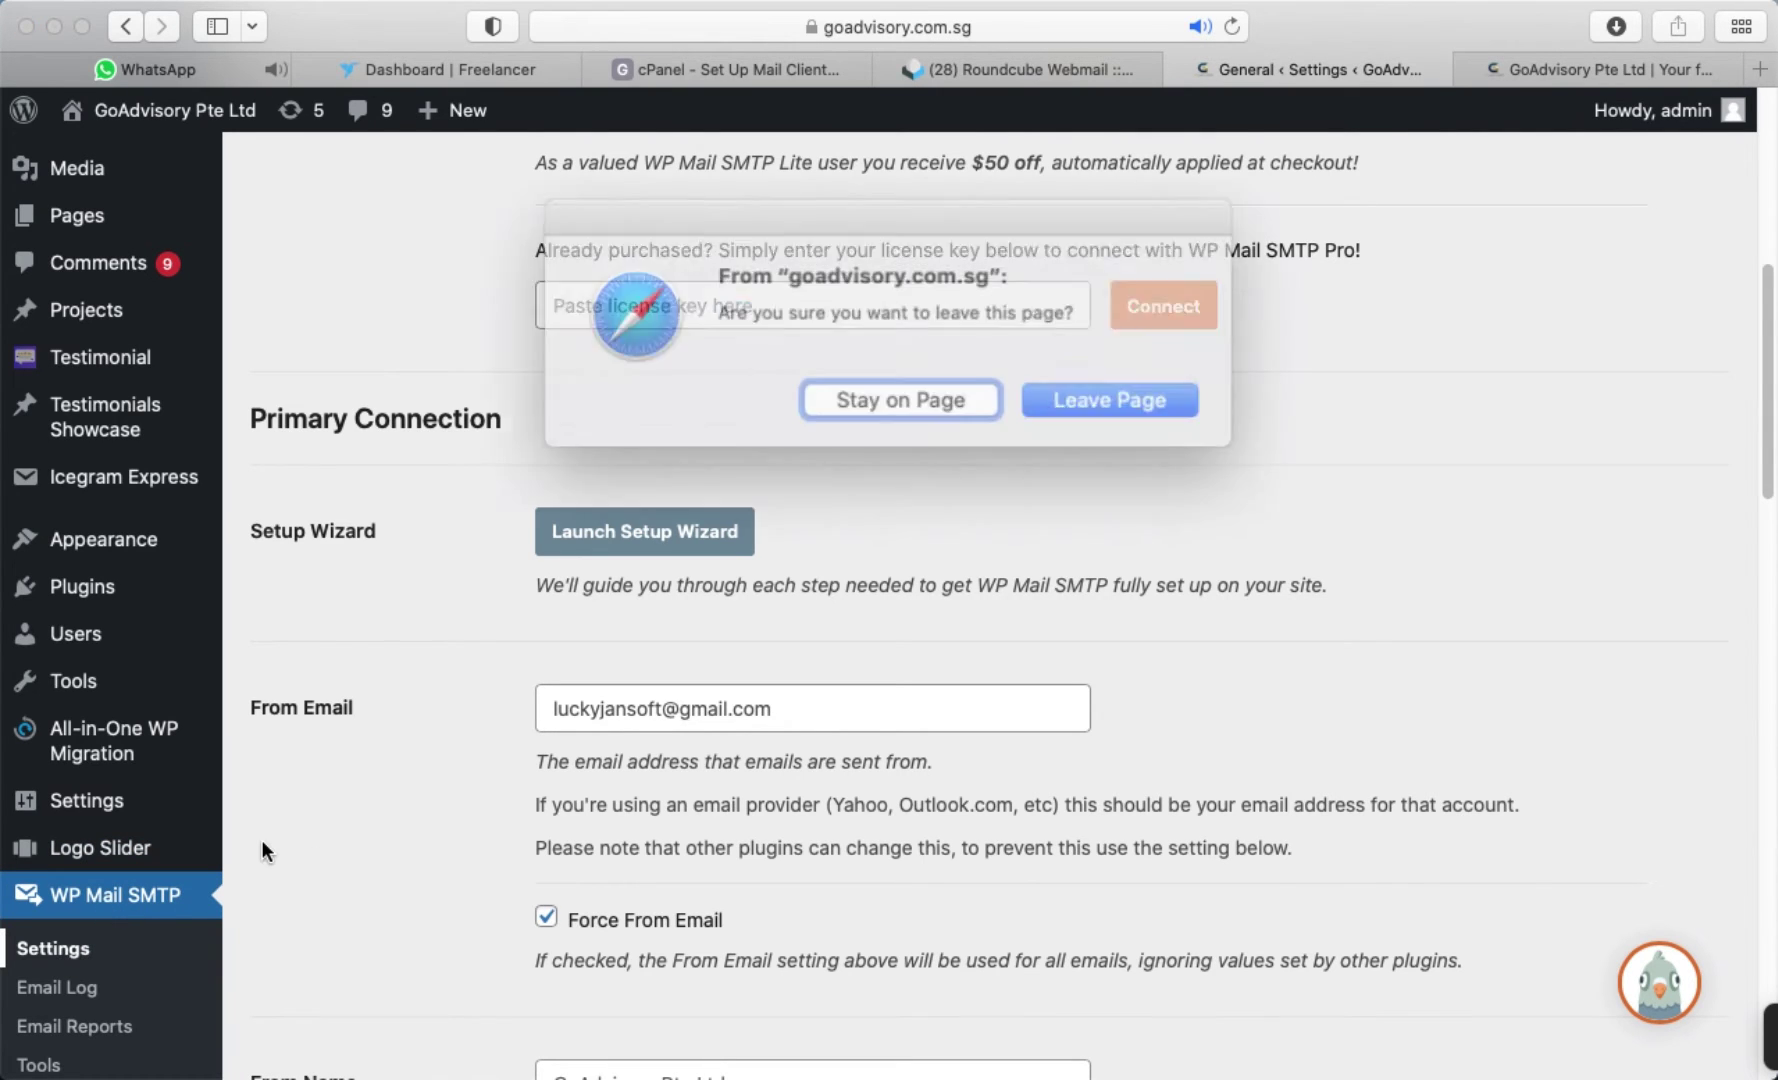
pyautogui.click(1081, 390)
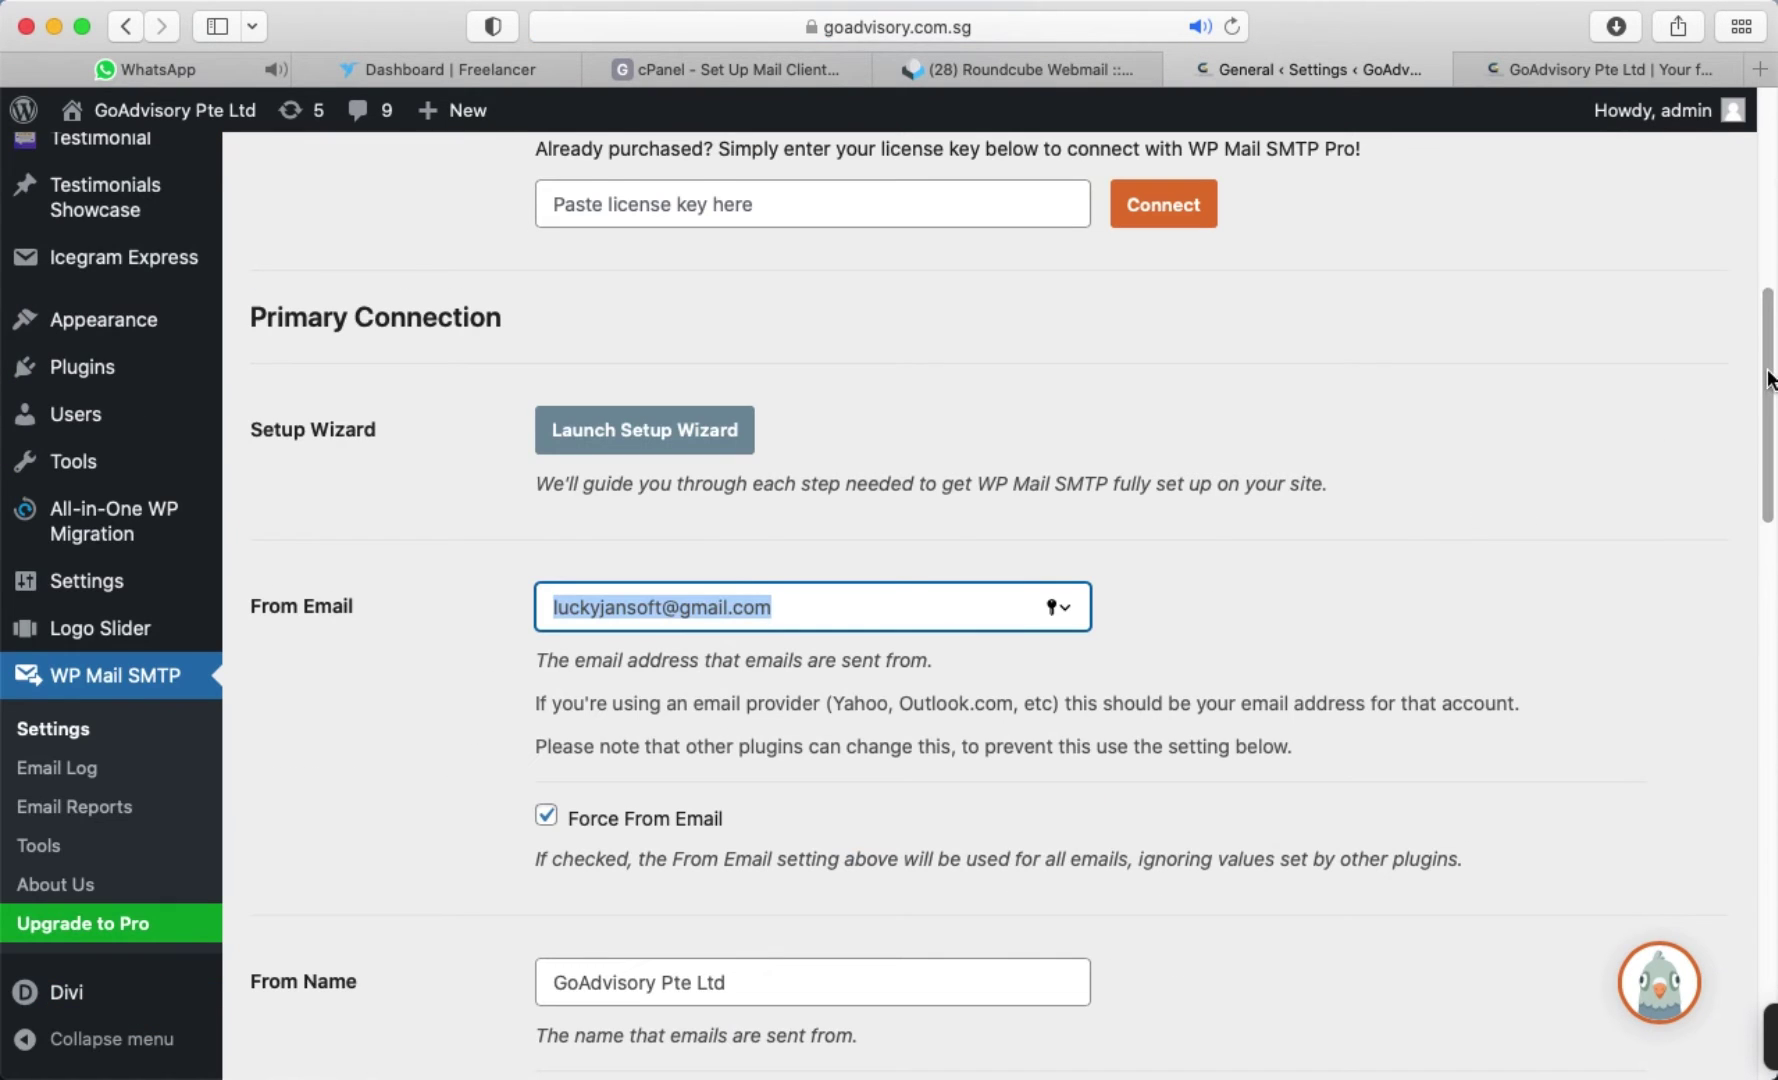
pyautogui.moveTo(1768, 378); pyautogui.dragTo(1770, 175)
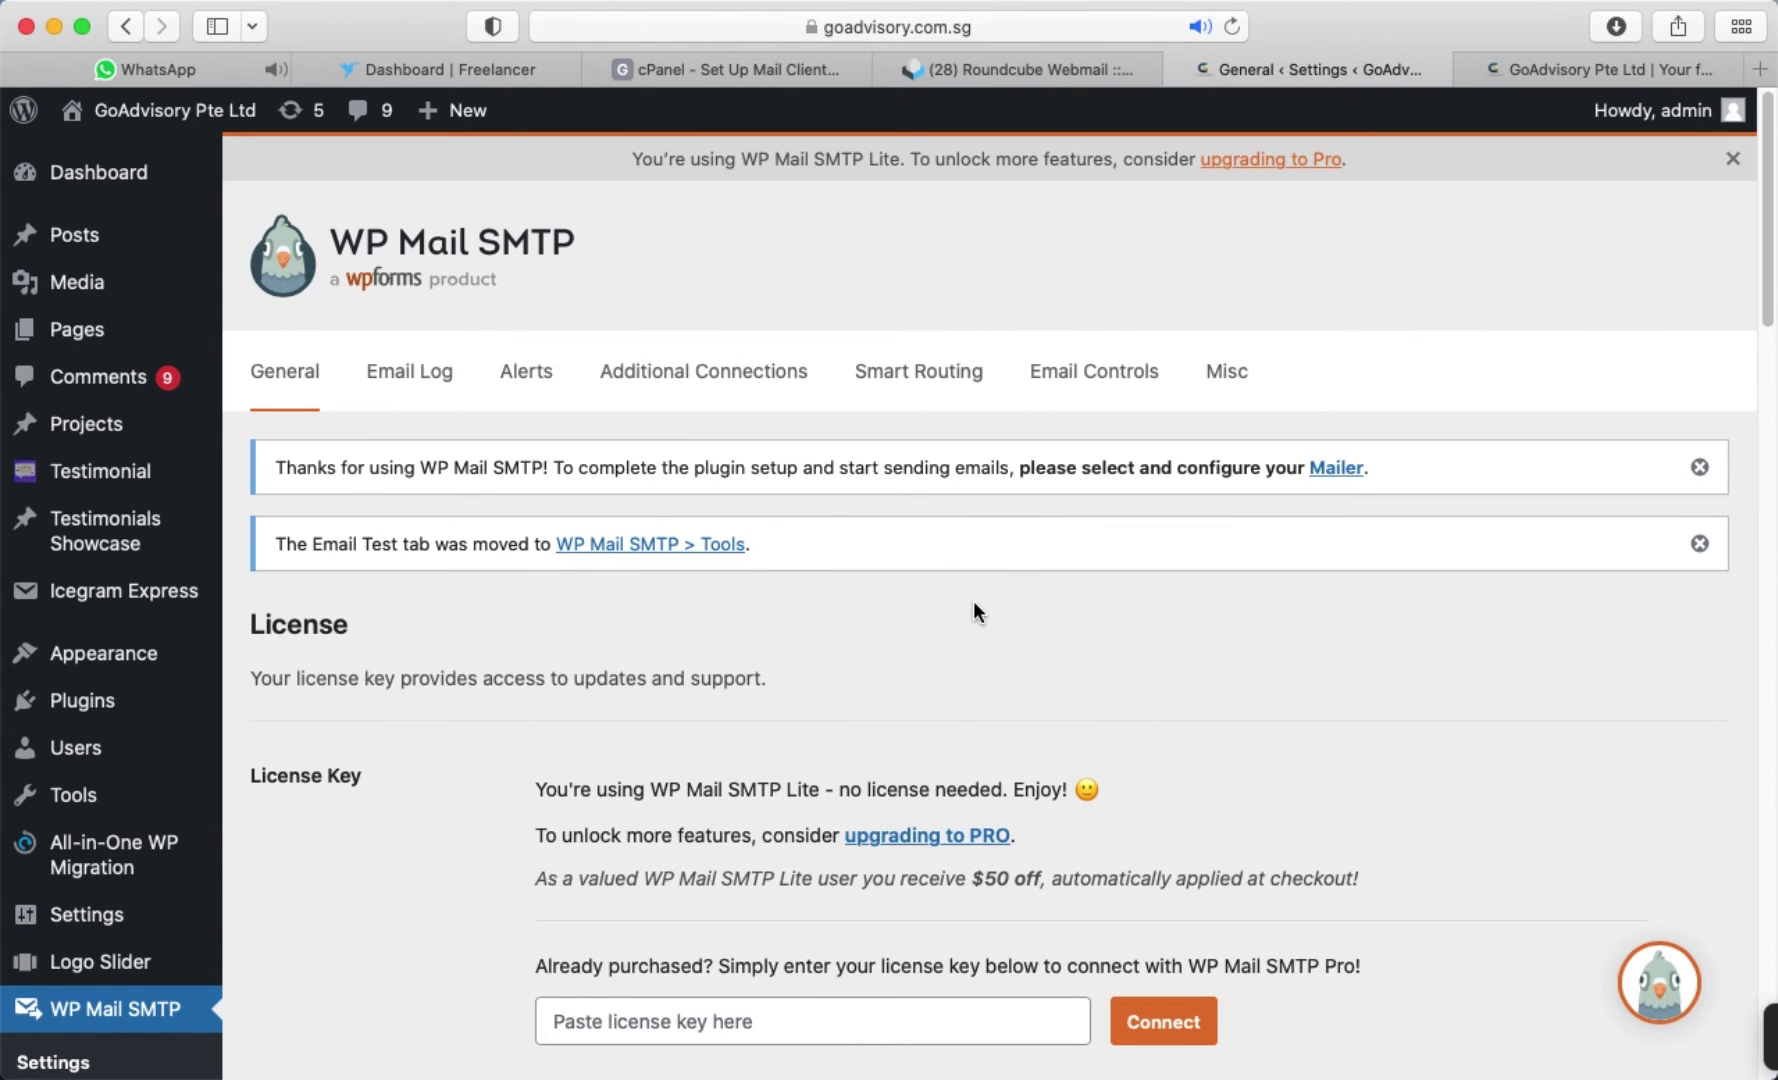
pyautogui.click(633, 544)
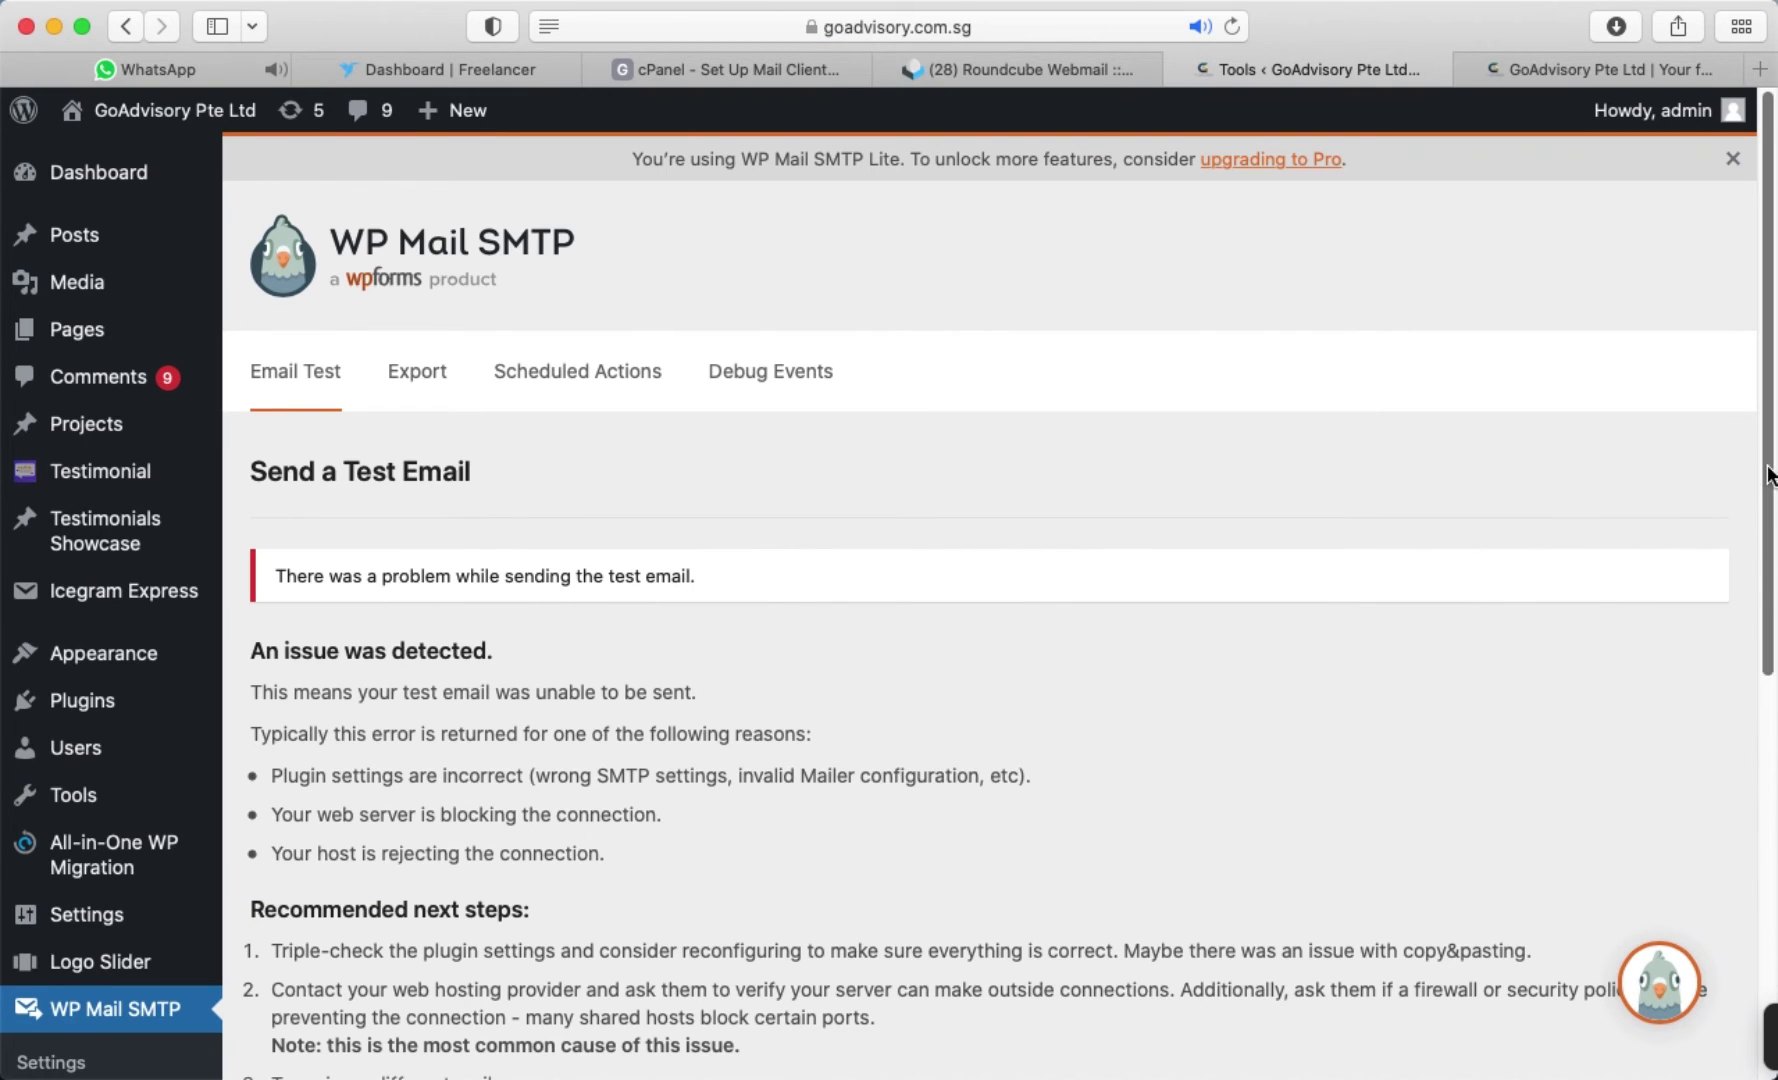
pyautogui.scroll(-4, 1768, 475)
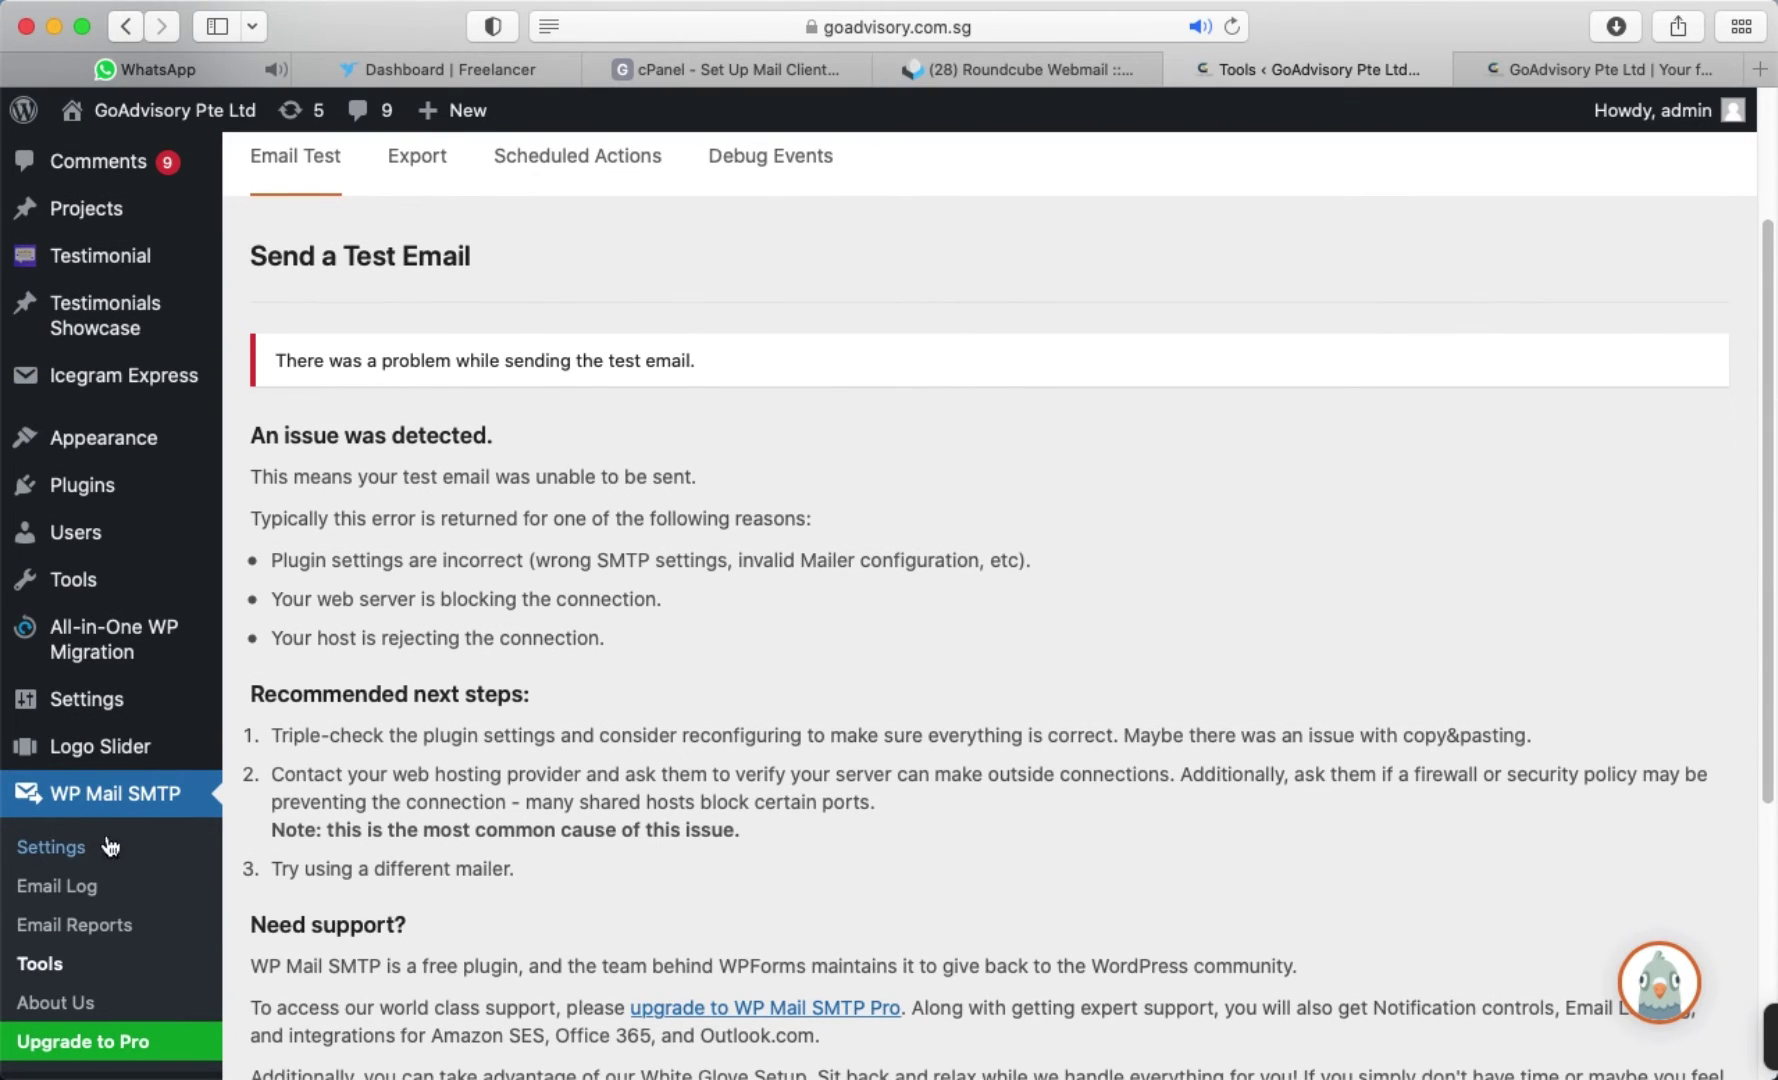
pyautogui.click(83, 862)
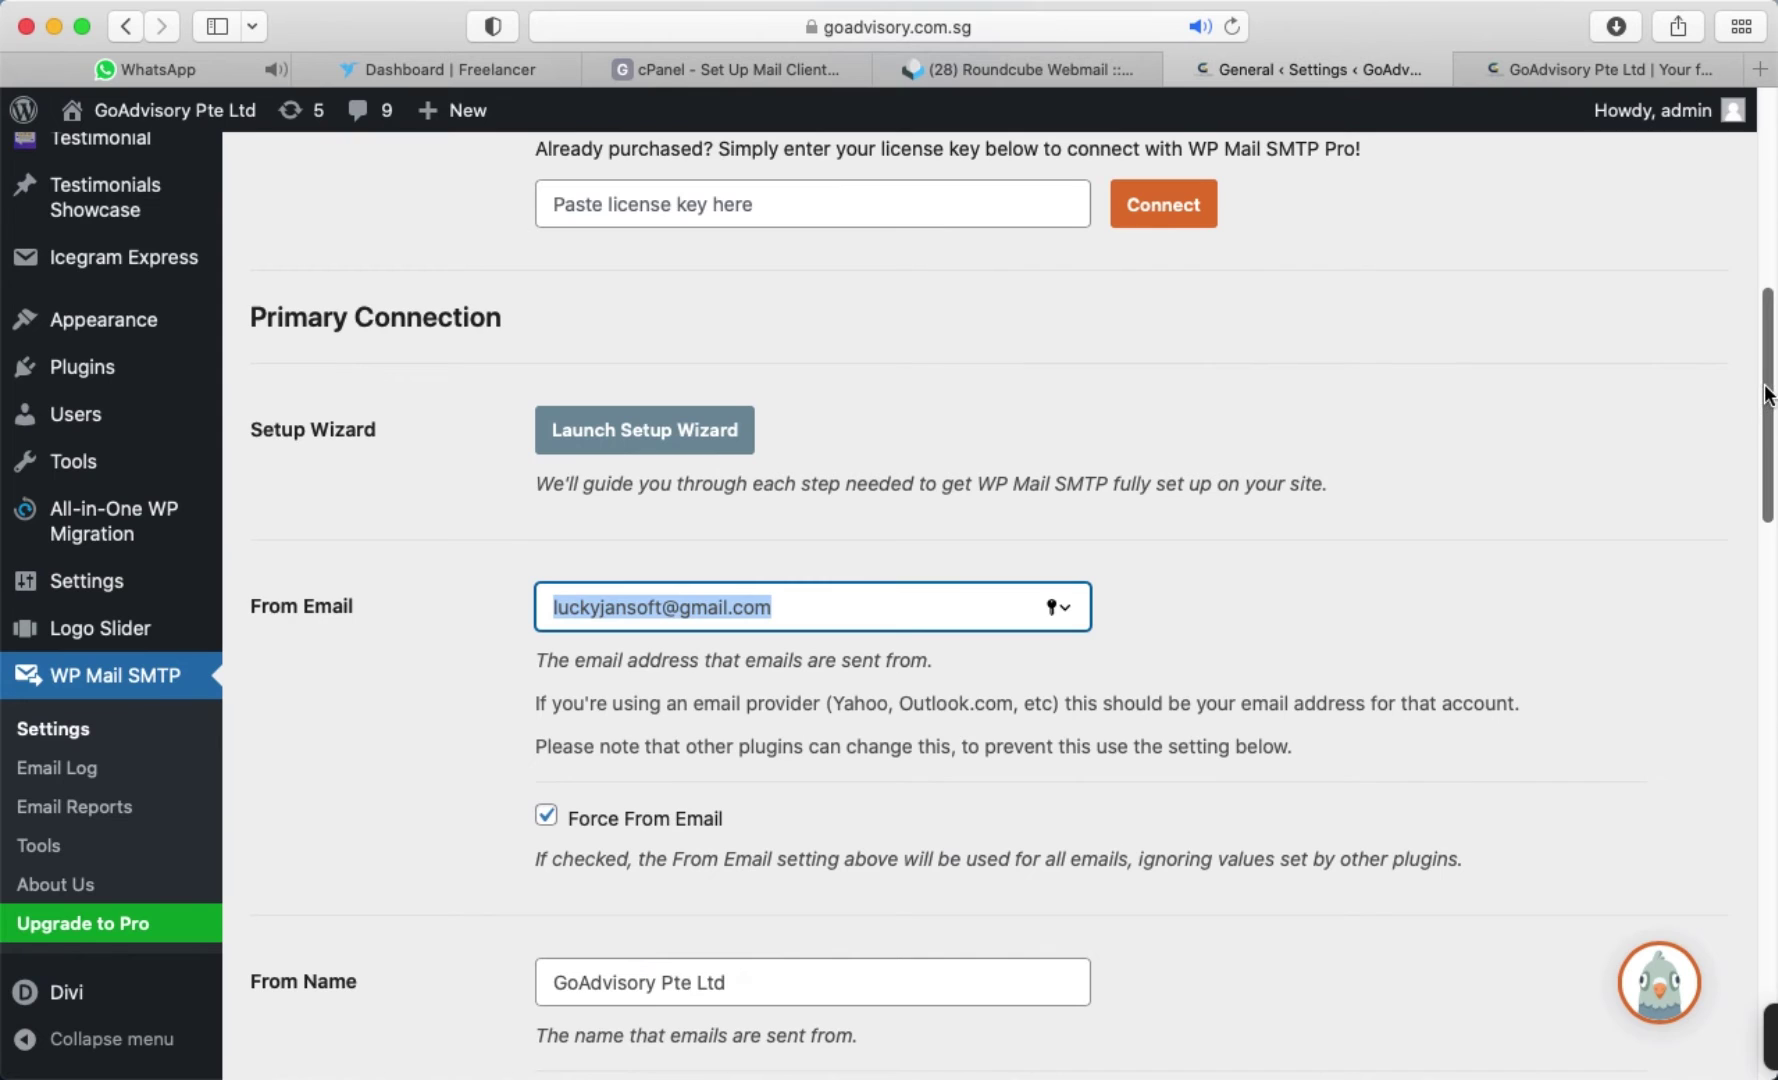
# - Select Other SMTP as the mailer and show cPanel's mail client settings again
pyautogui.scroll(-8, 1765, 395)
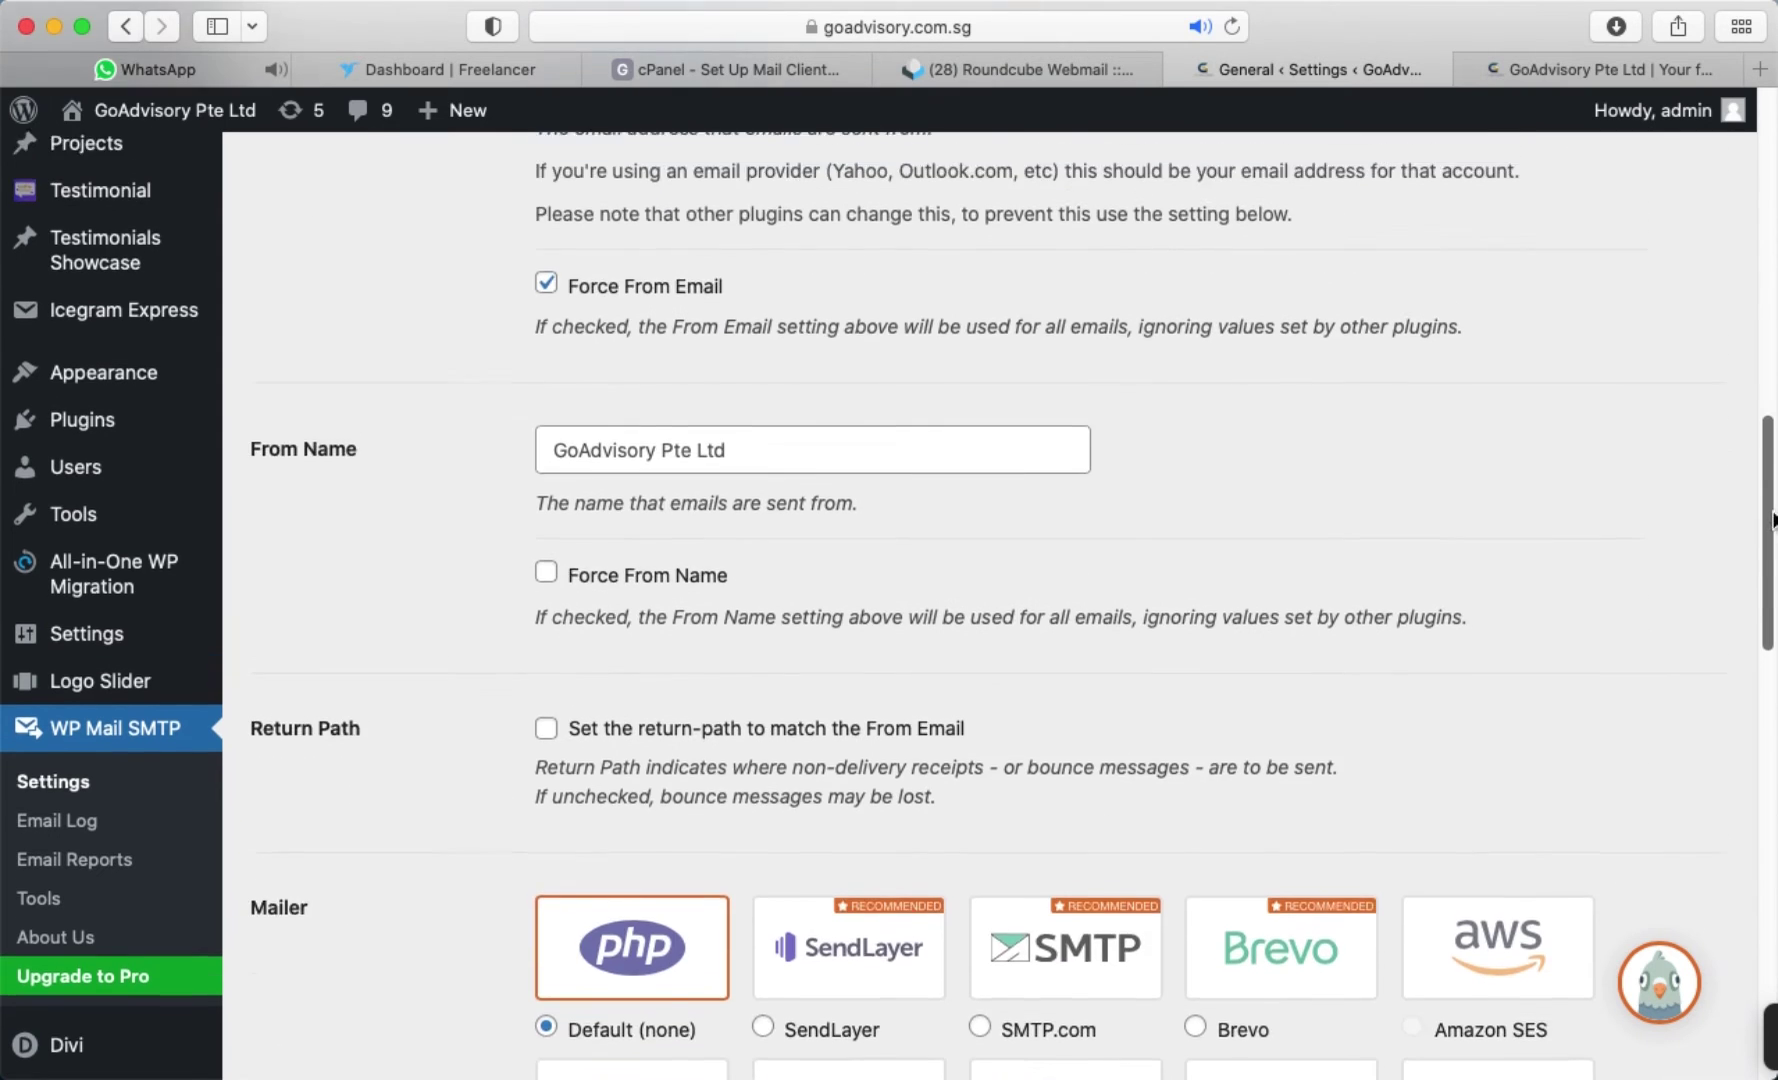
pyautogui.scroll(3, 1765, 395)
pyautogui.moveTo(1770, 492); pyautogui.dragTo(1762, 685)
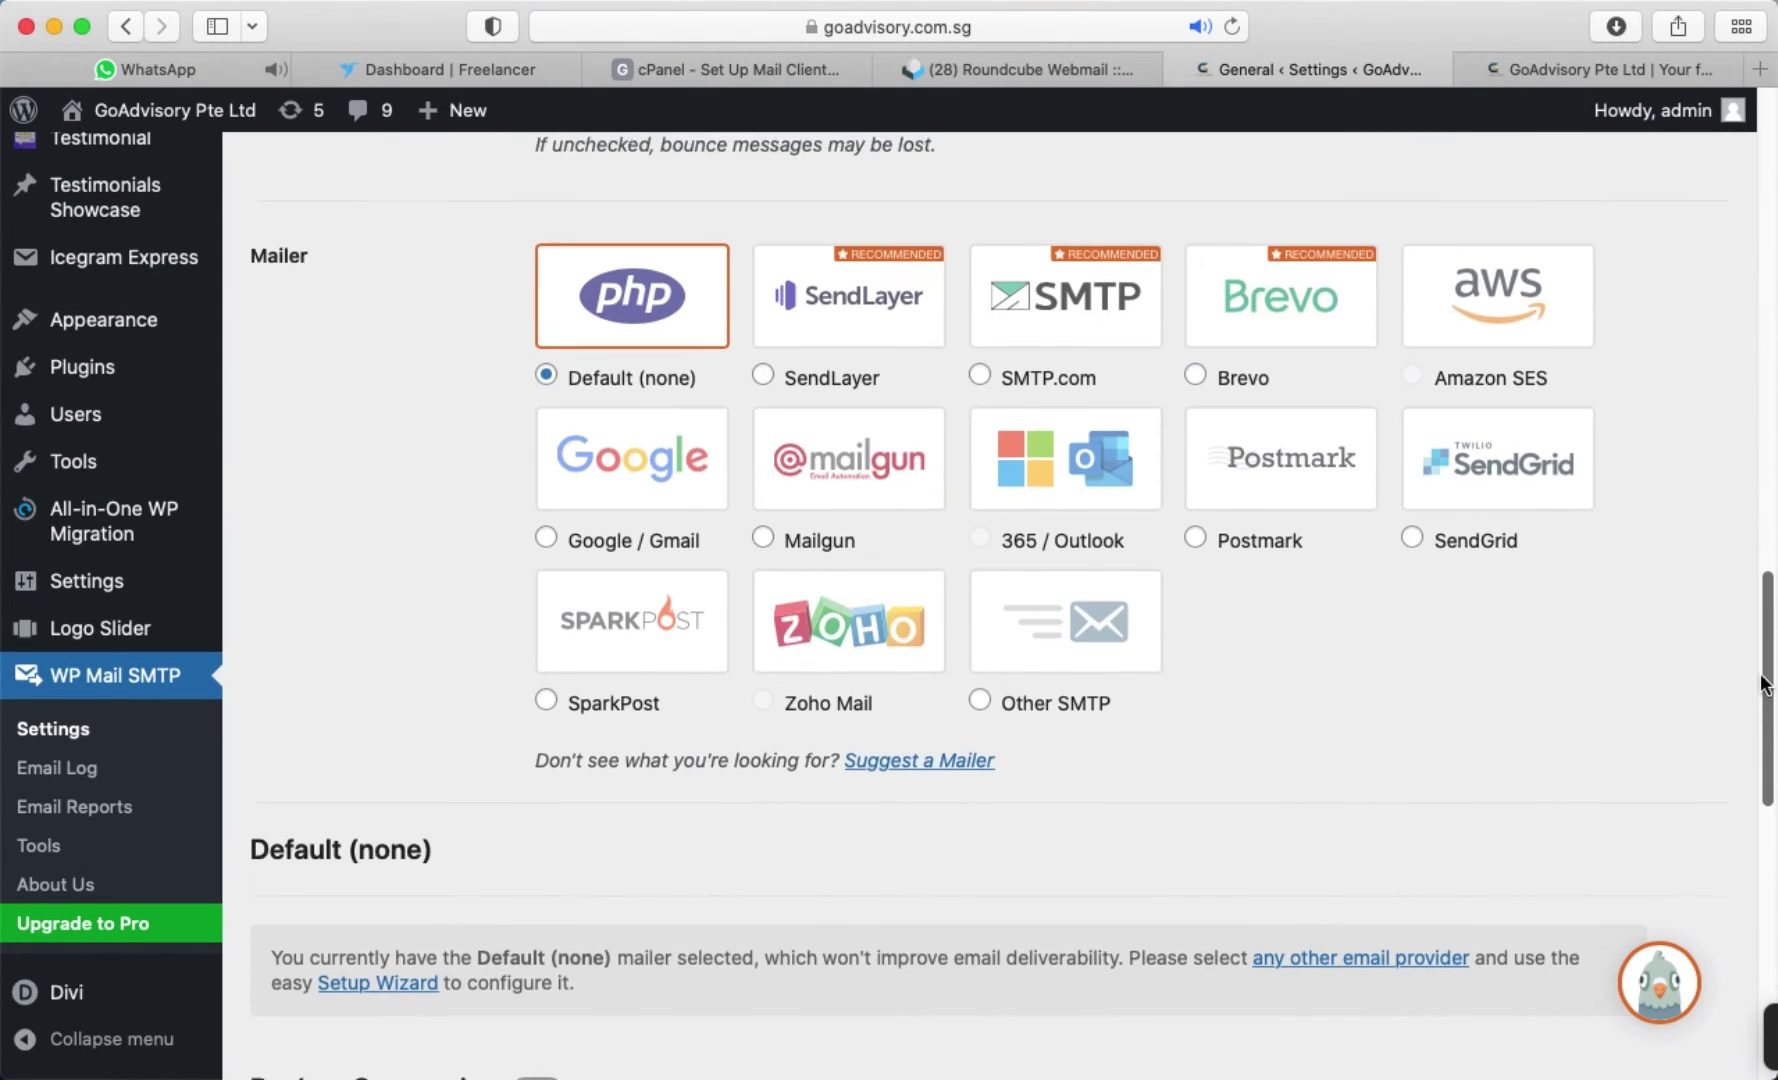
pyautogui.click(1056, 641)
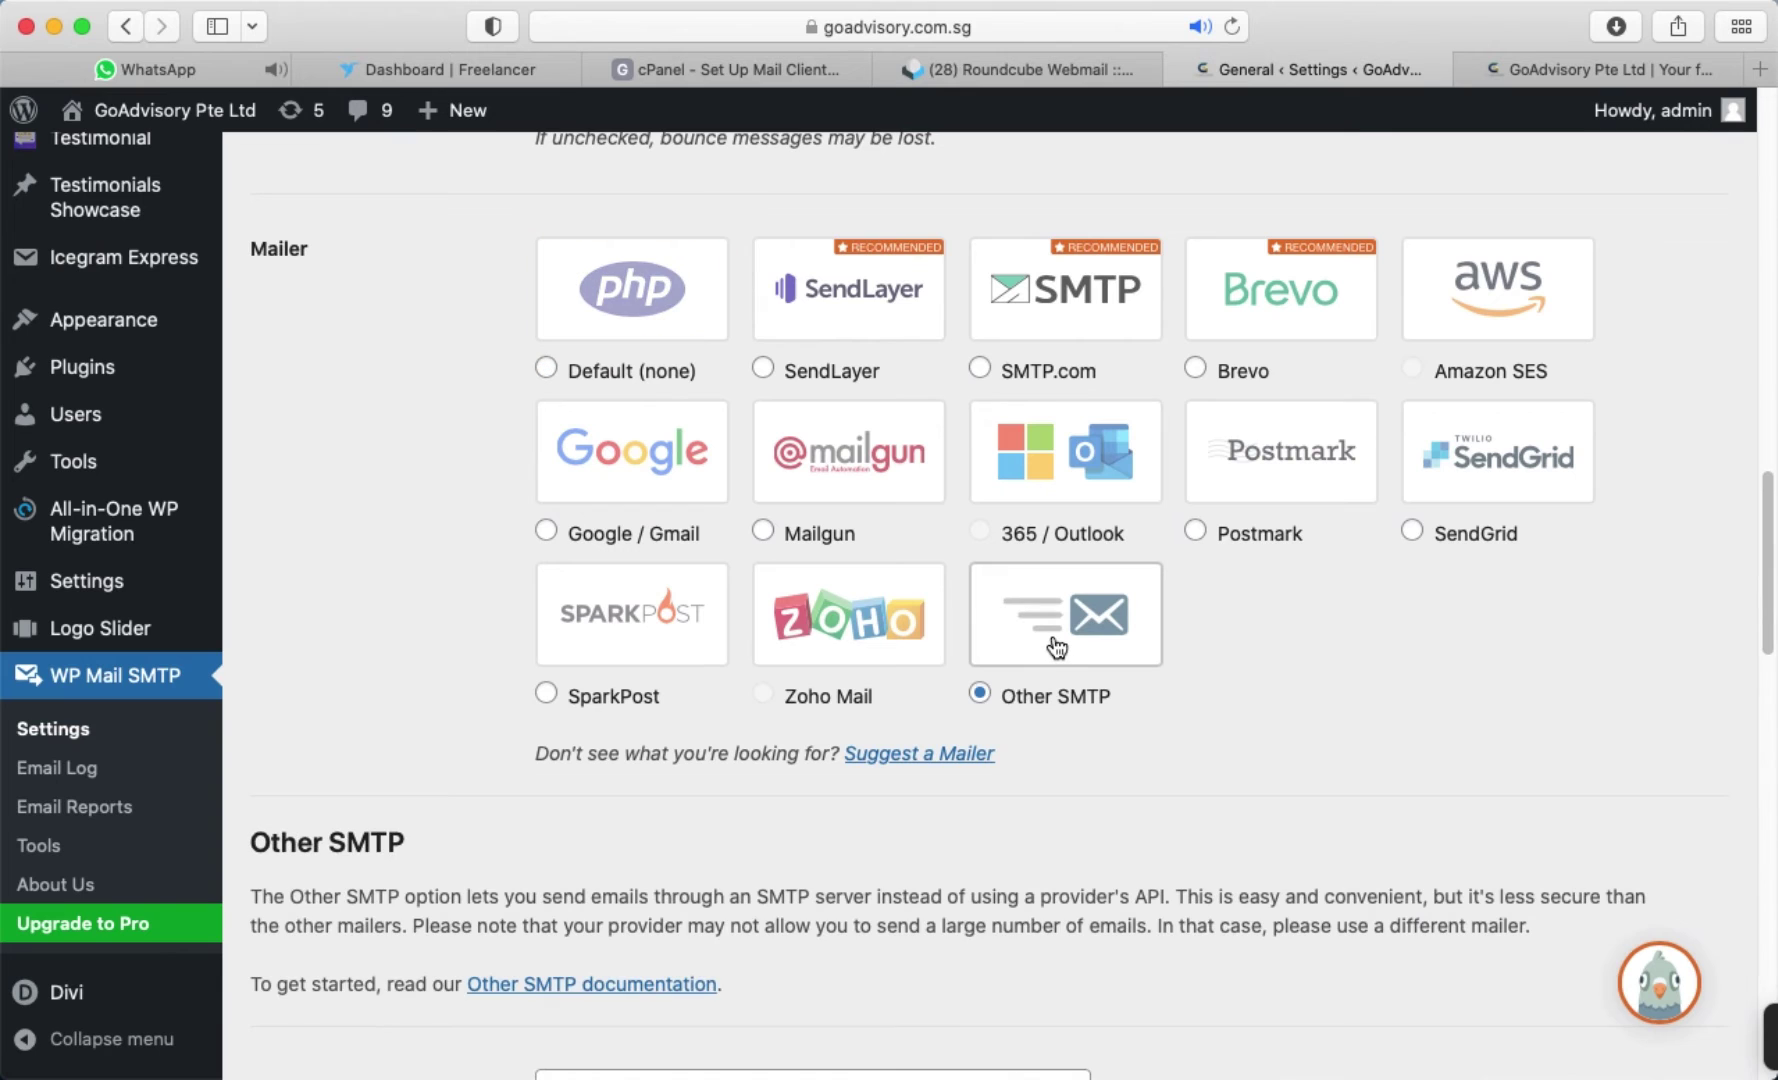
pyautogui.moveTo(1766, 547); pyautogui.dragTo(1768, 675)
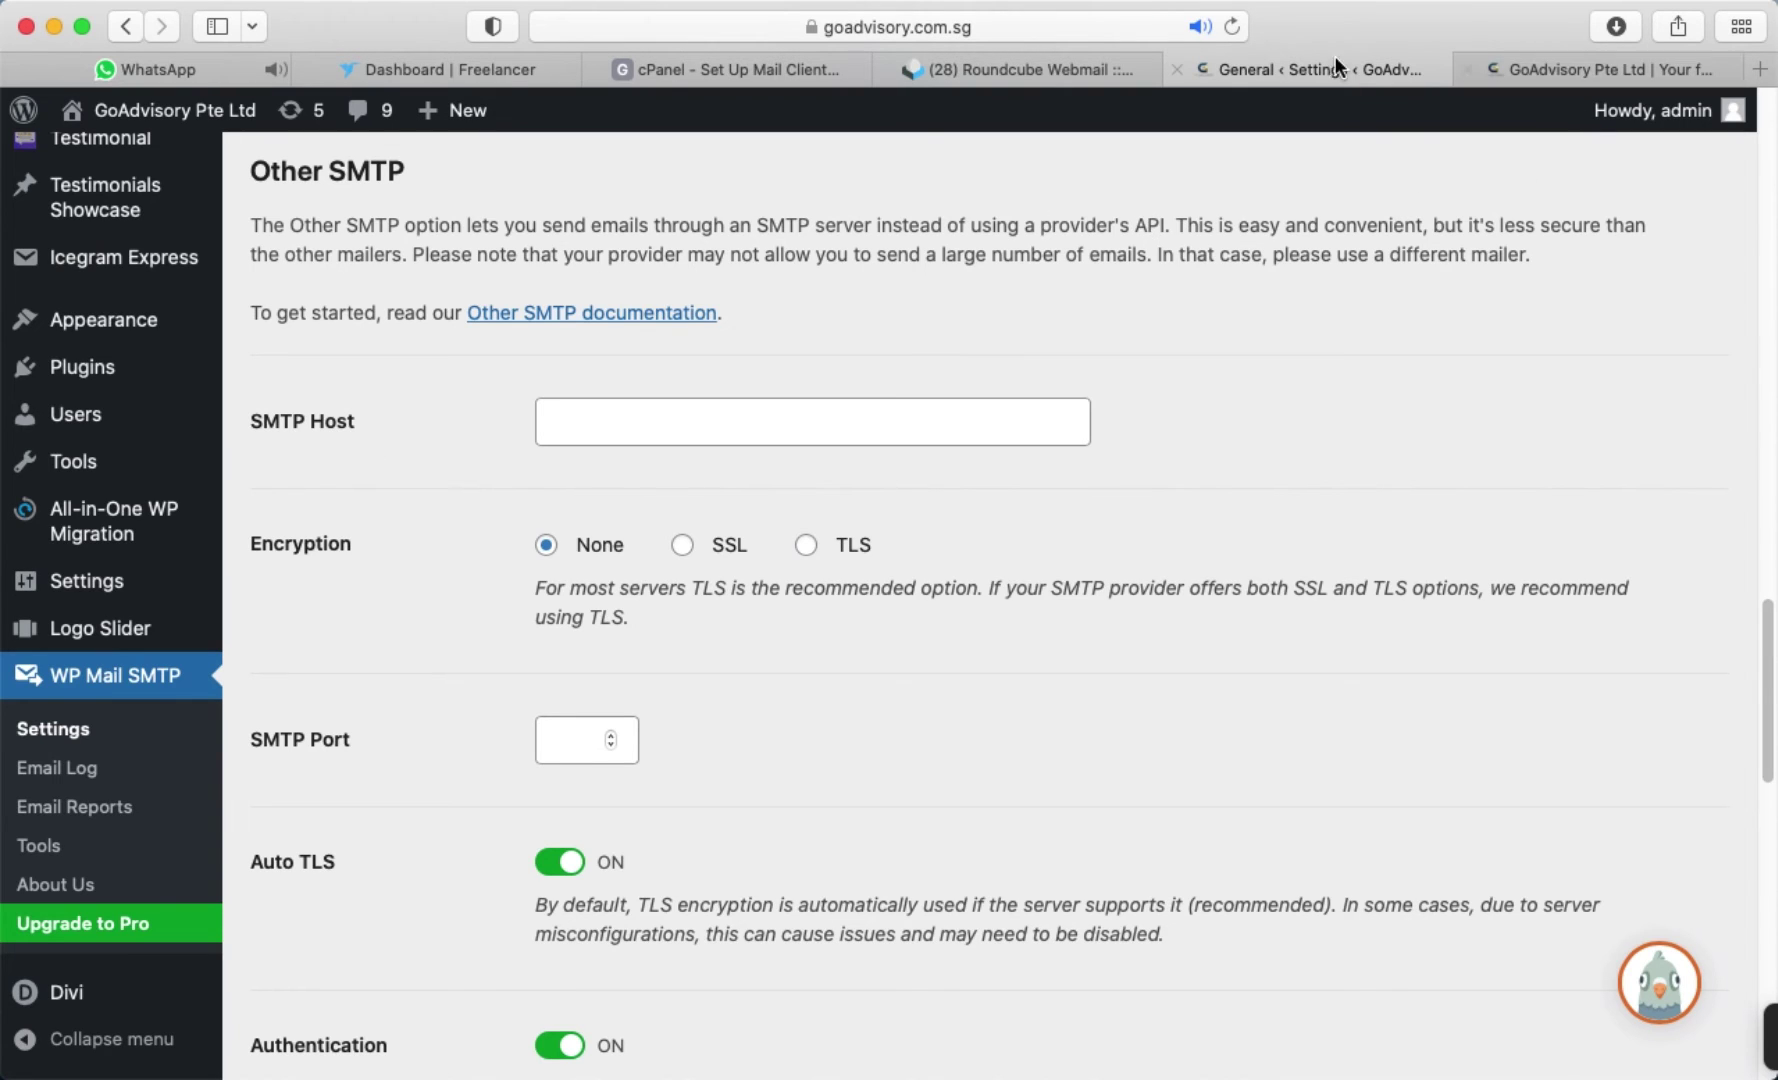
pyautogui.click(763, 68)
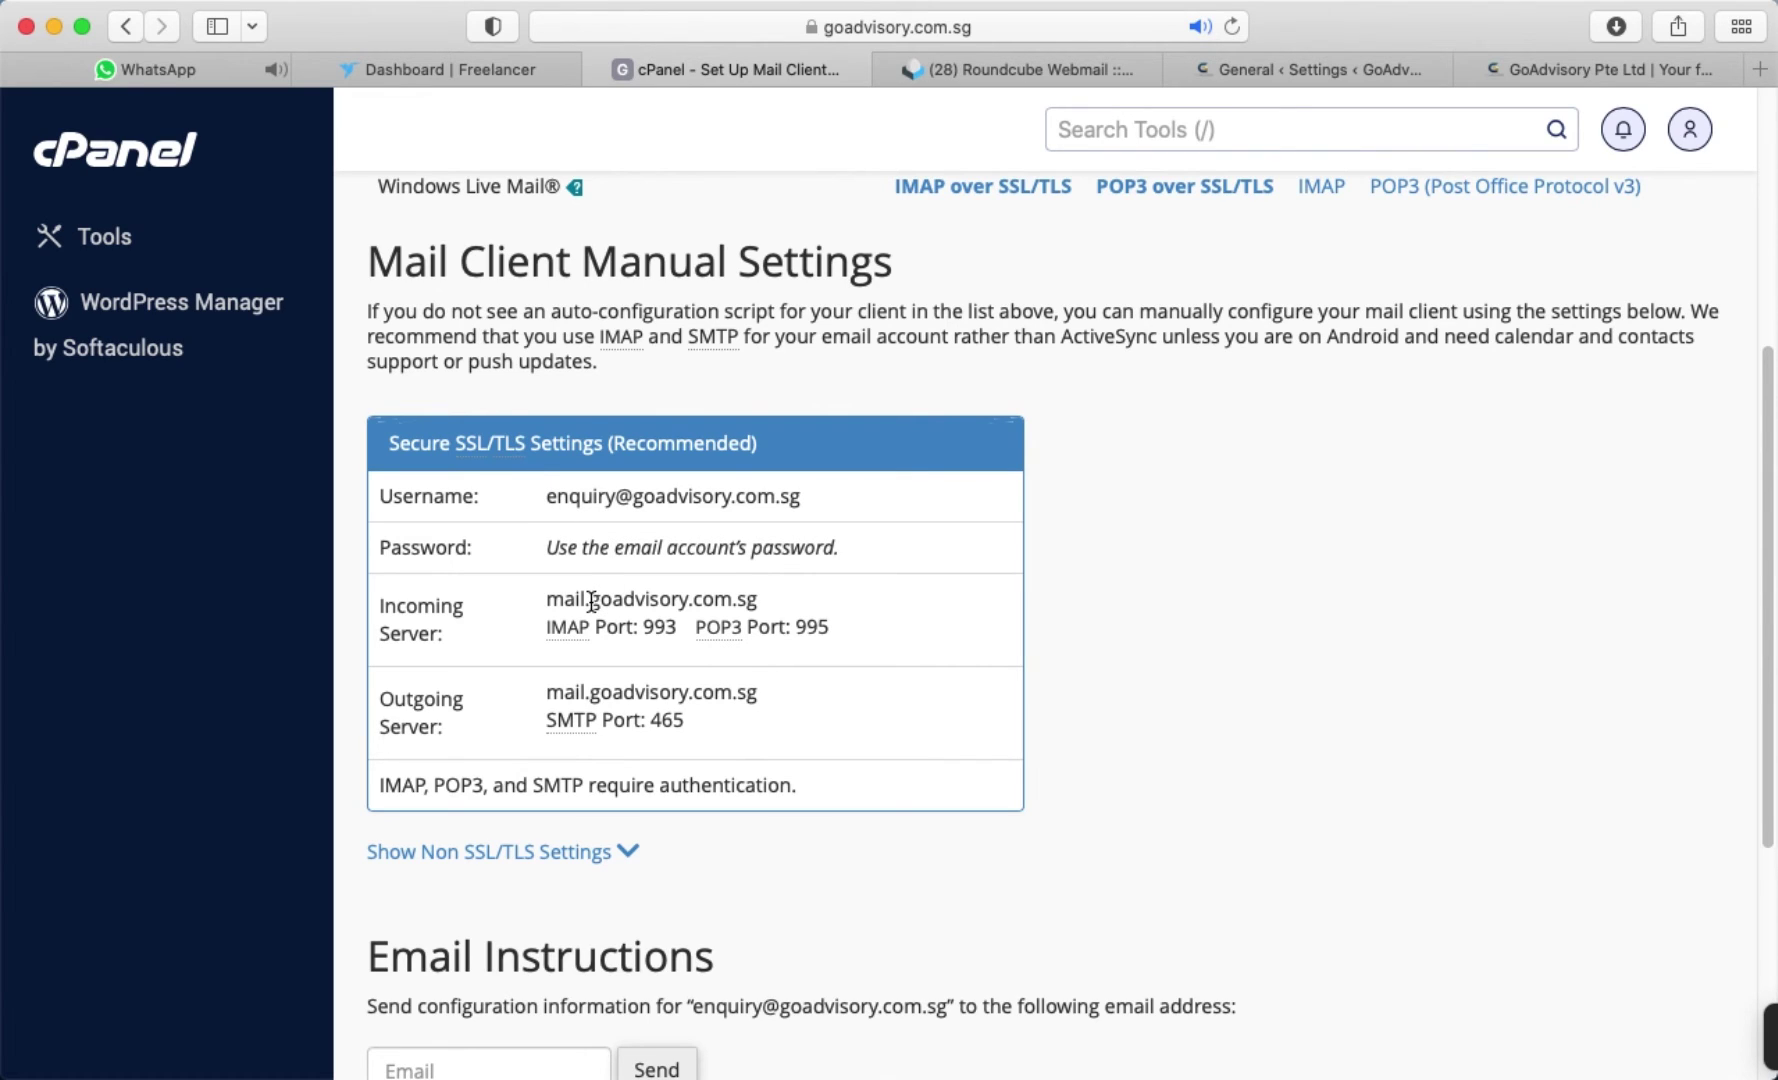
# - Copy the domain goadvisory.com.sg from cPanel and return to the Other SMTP settings
pyautogui.moveTo(592, 601); pyautogui.dragTo(790, 598)
pyautogui.press('super+c')
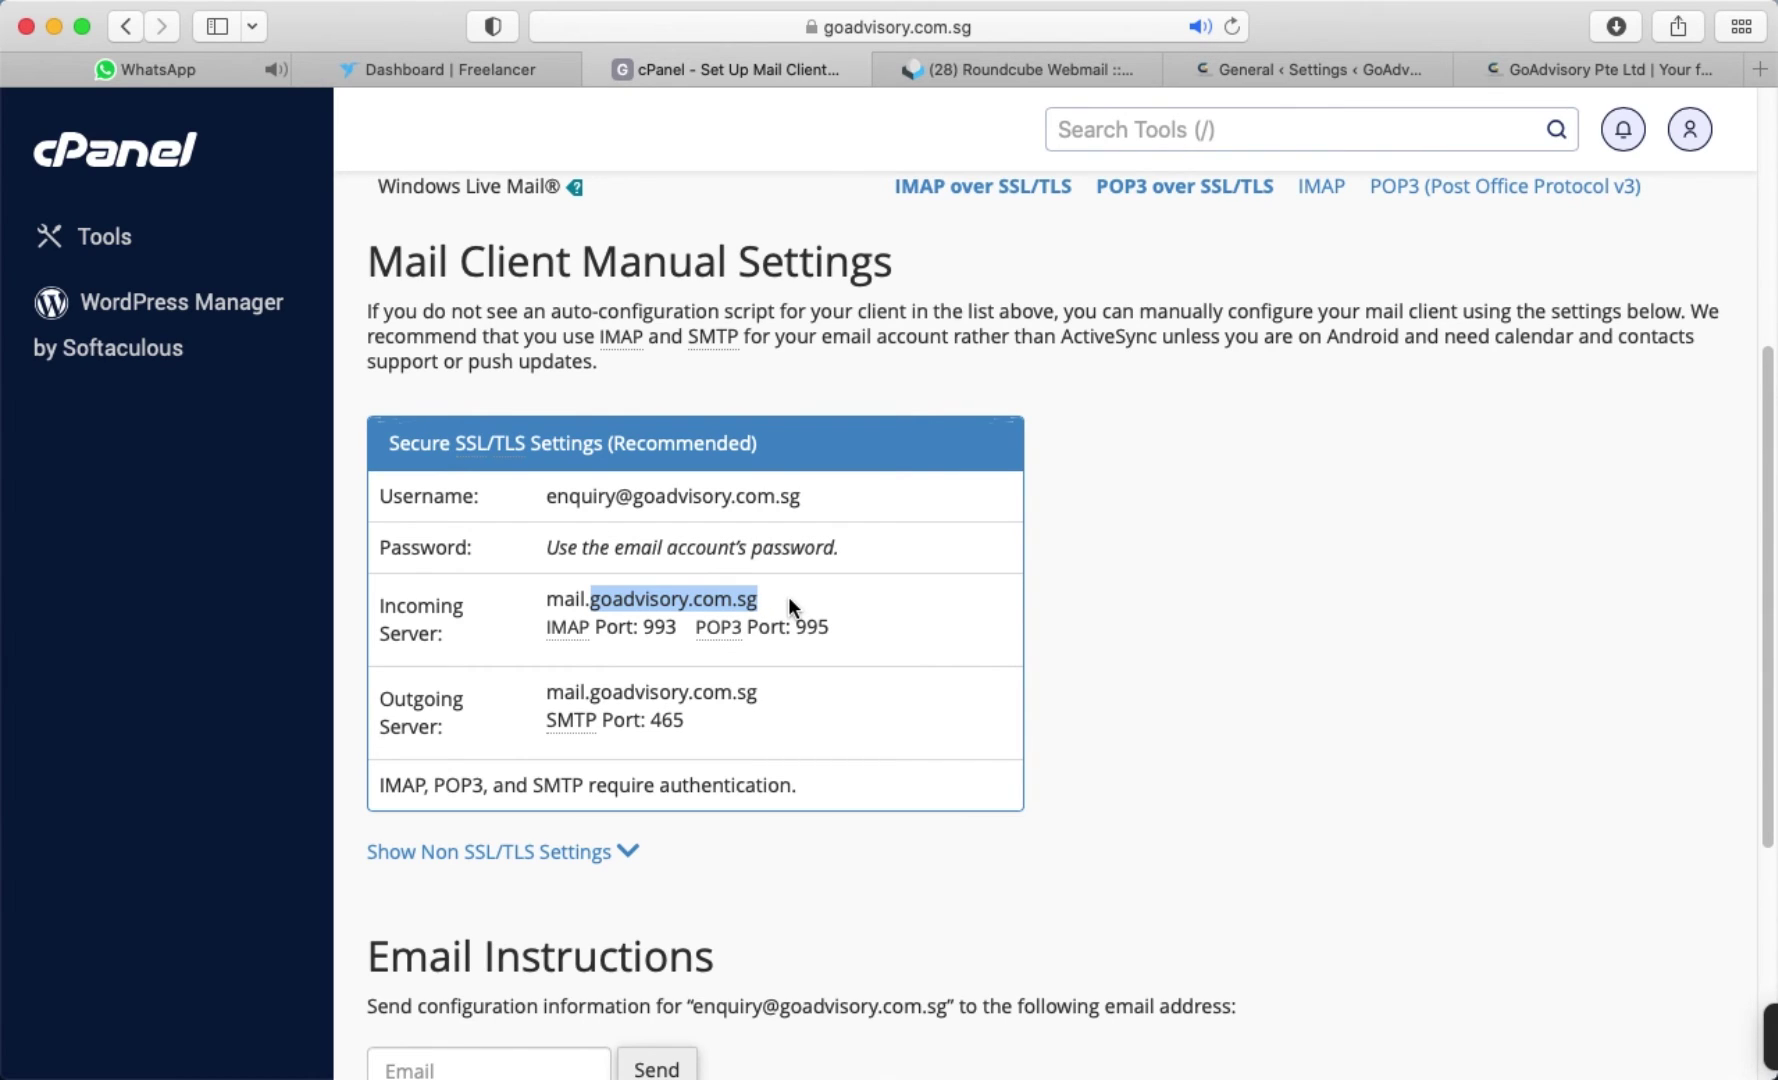
pyautogui.click(1284, 60)
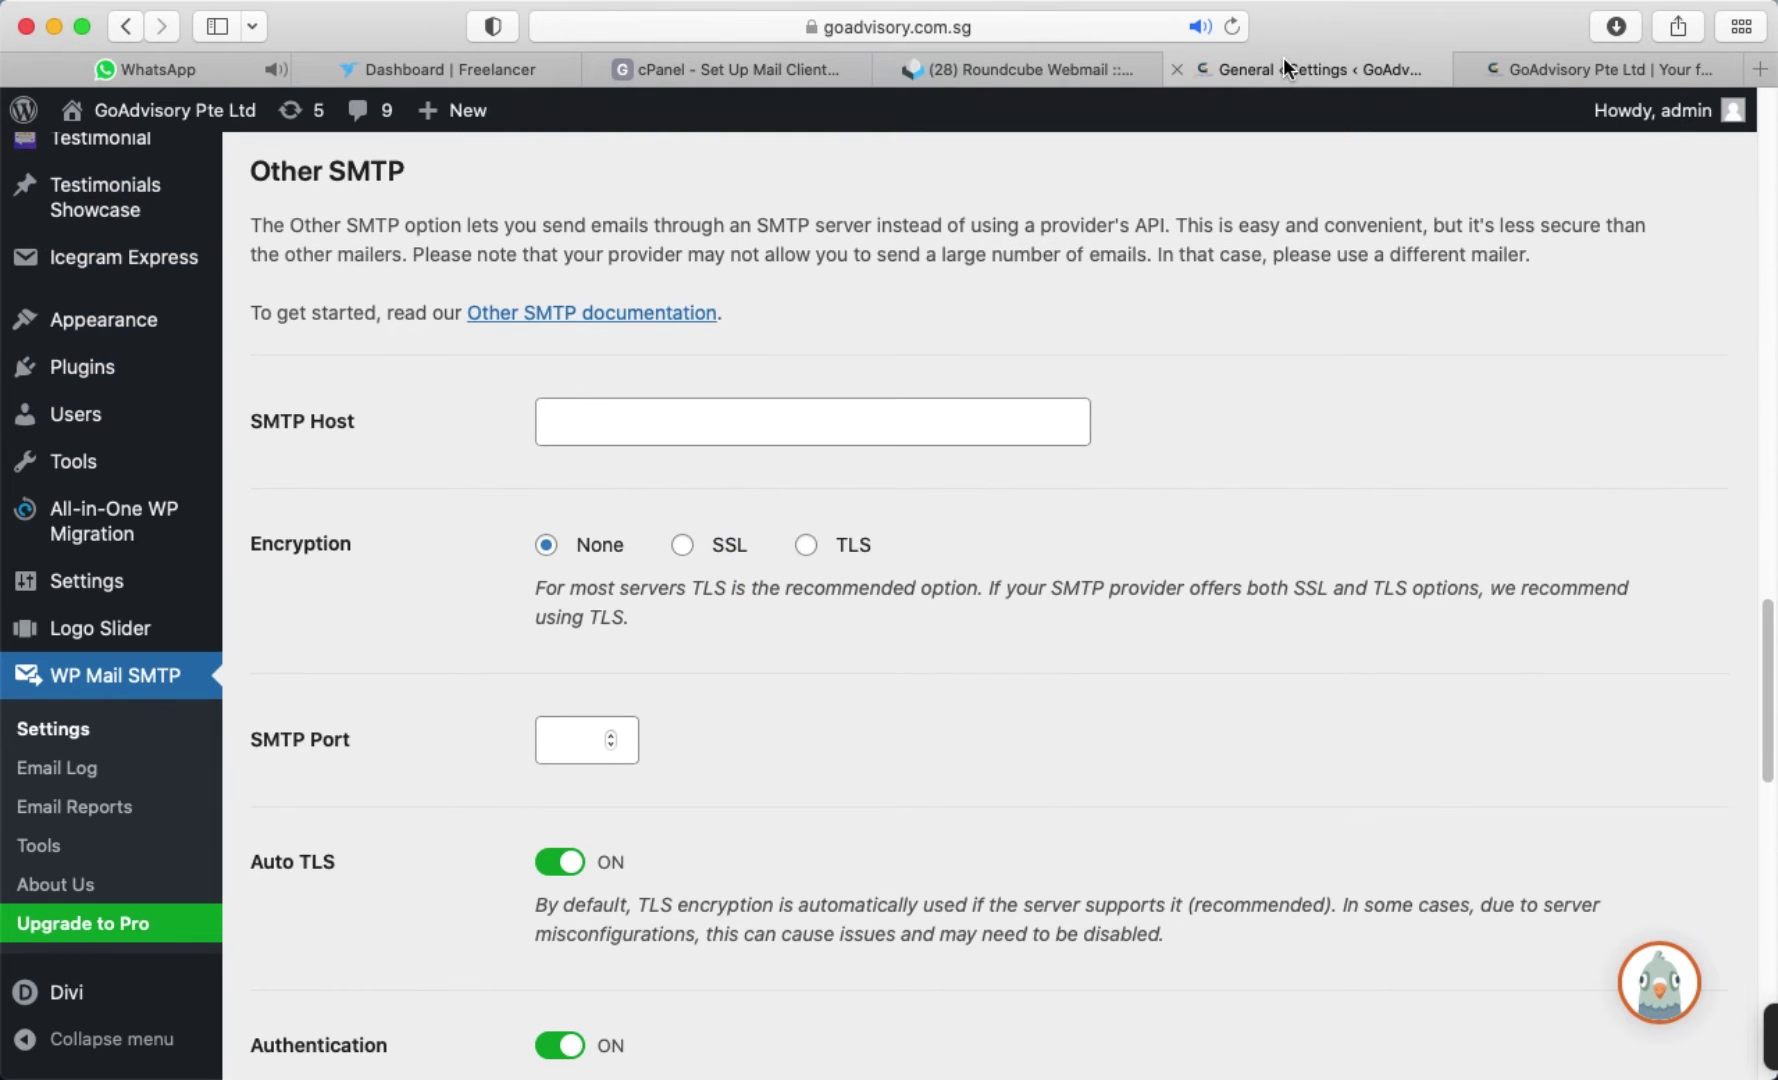
# - Paste goadvisory.com.sg into SMTP Host and move to the SMTP Port field
pyautogui.click(575, 441)
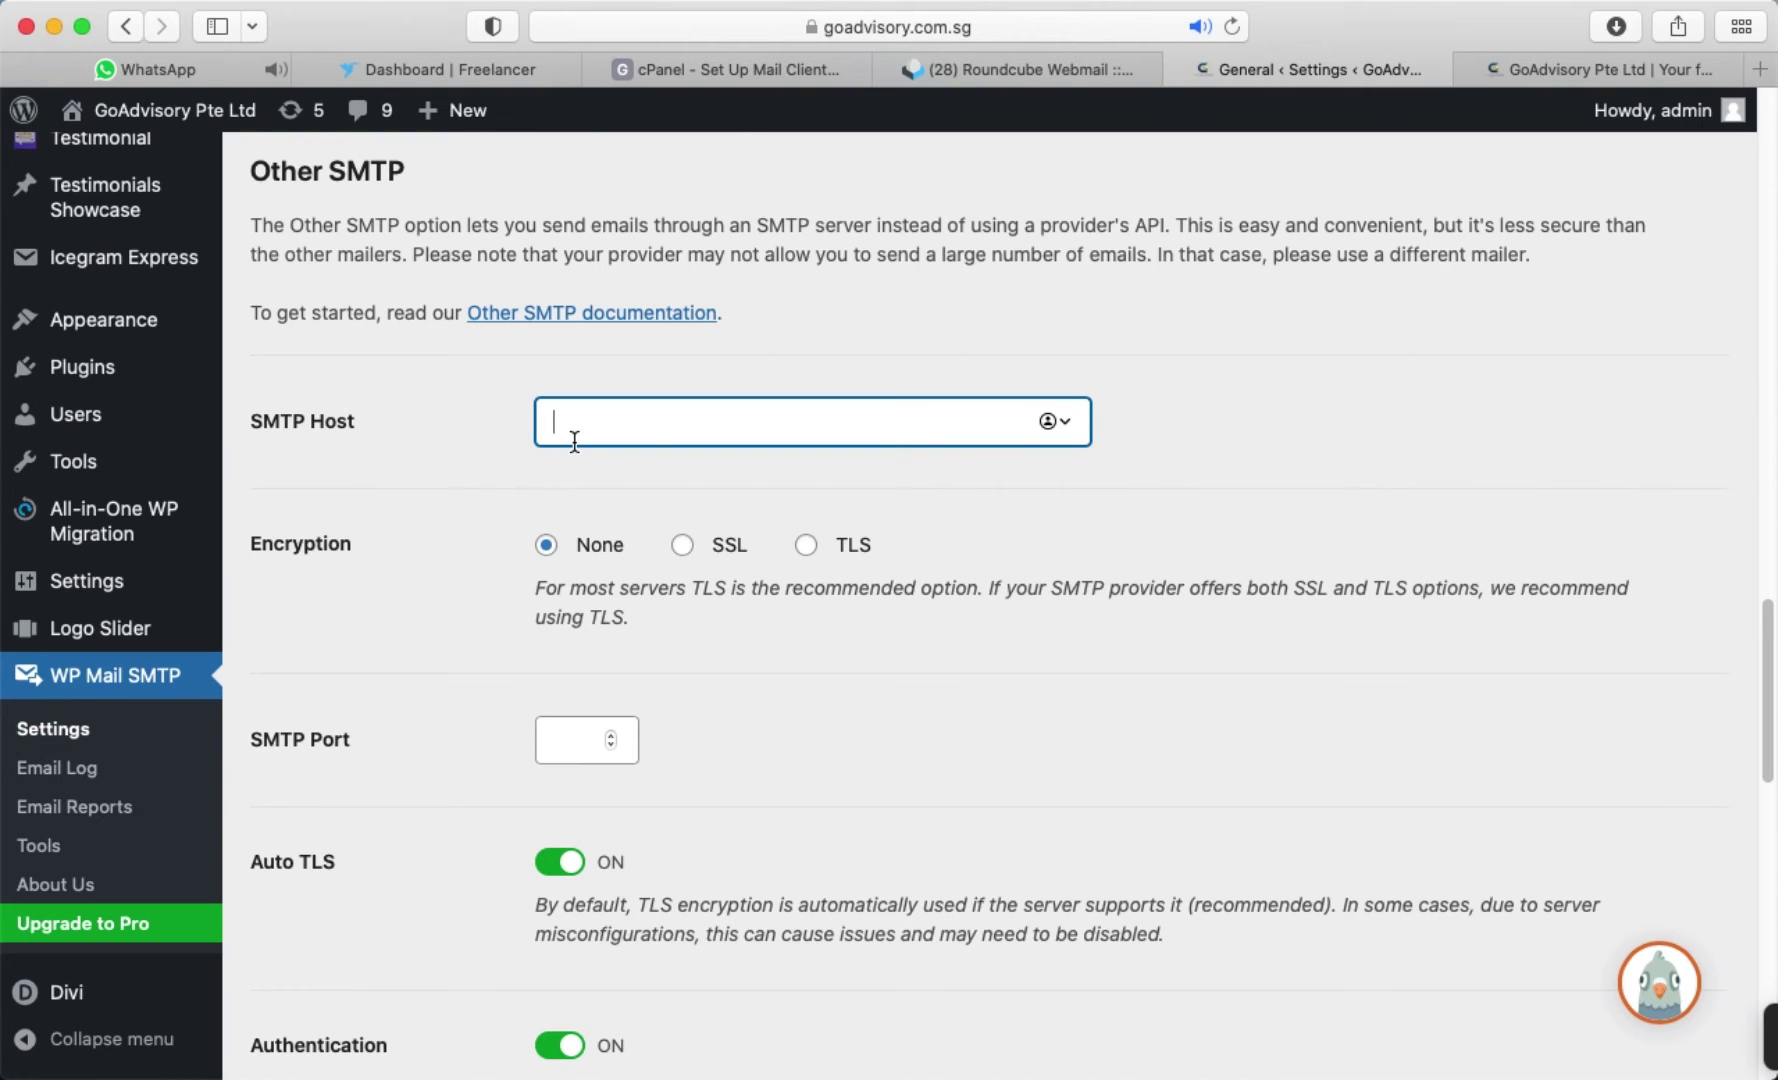
pyautogui.press('super+v')
pyautogui.moveTo(718, 428); pyautogui.dragTo(531, 428)
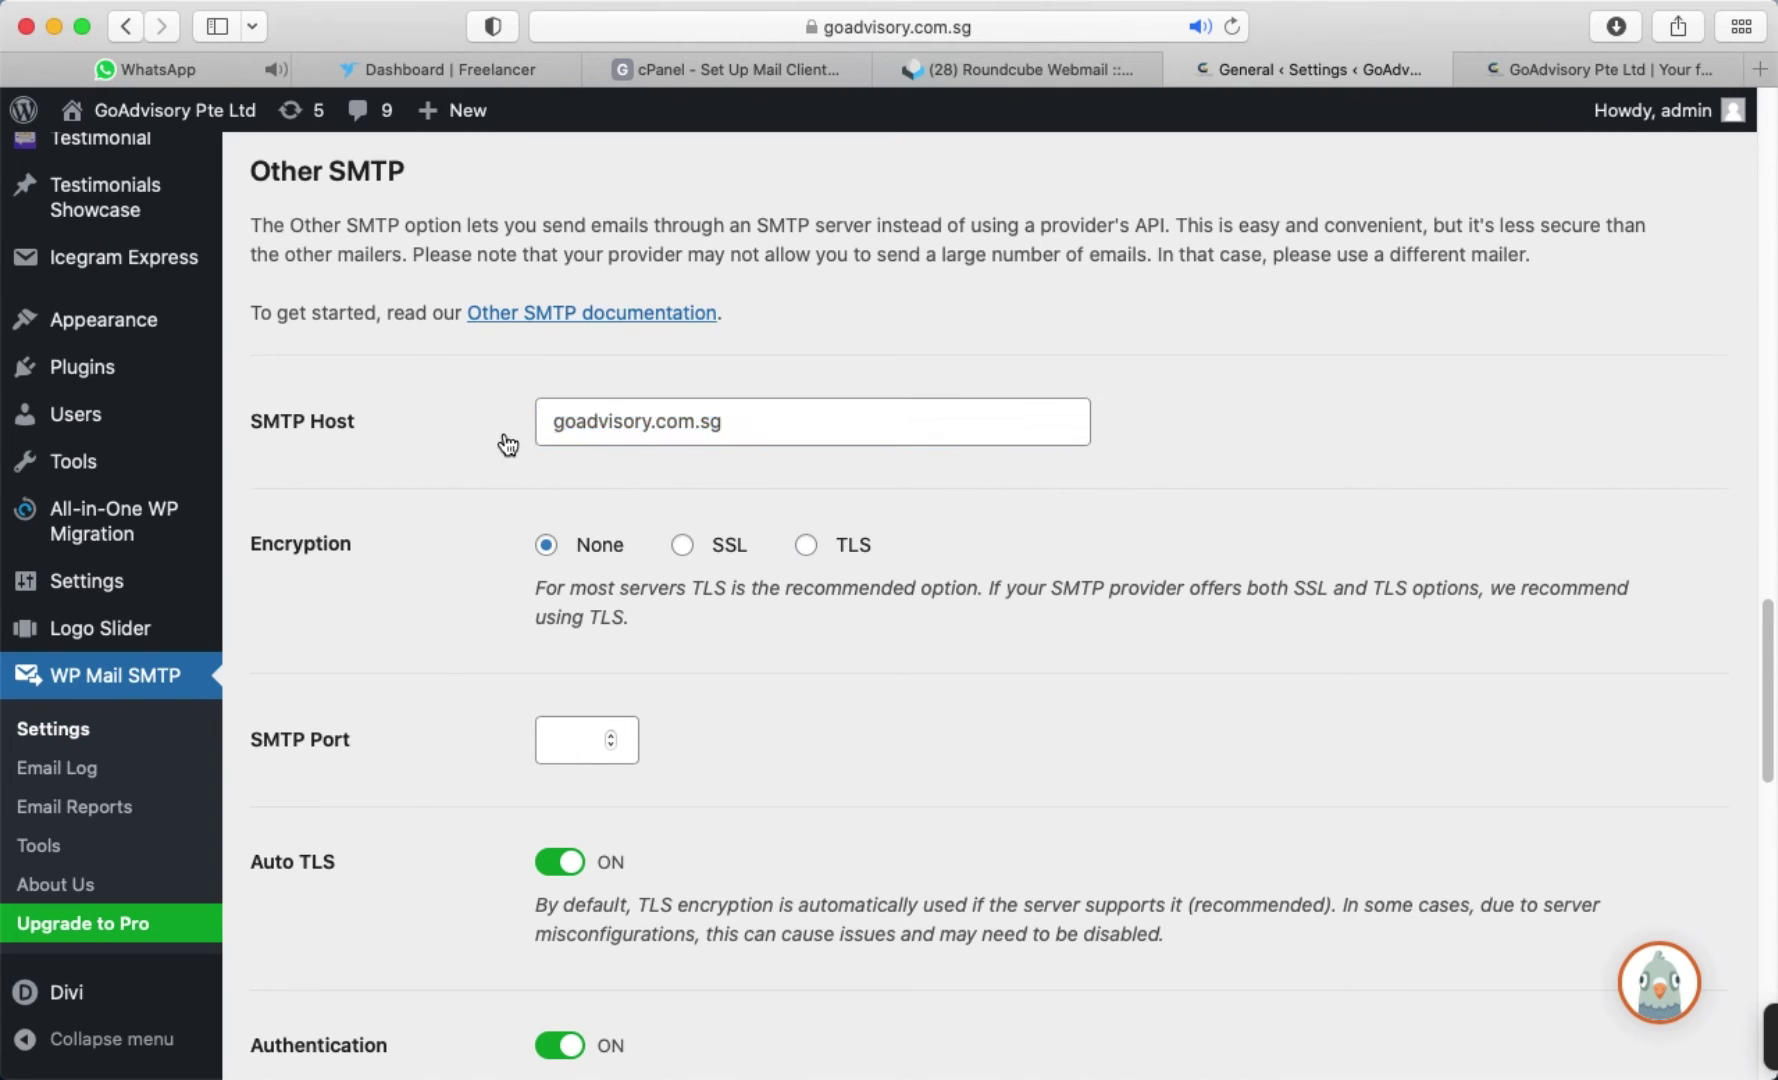
pyautogui.click(565, 734)
# - Back in cPanel, select the outgoing SMTP port 465 for copying
pyautogui.click(708, 66)
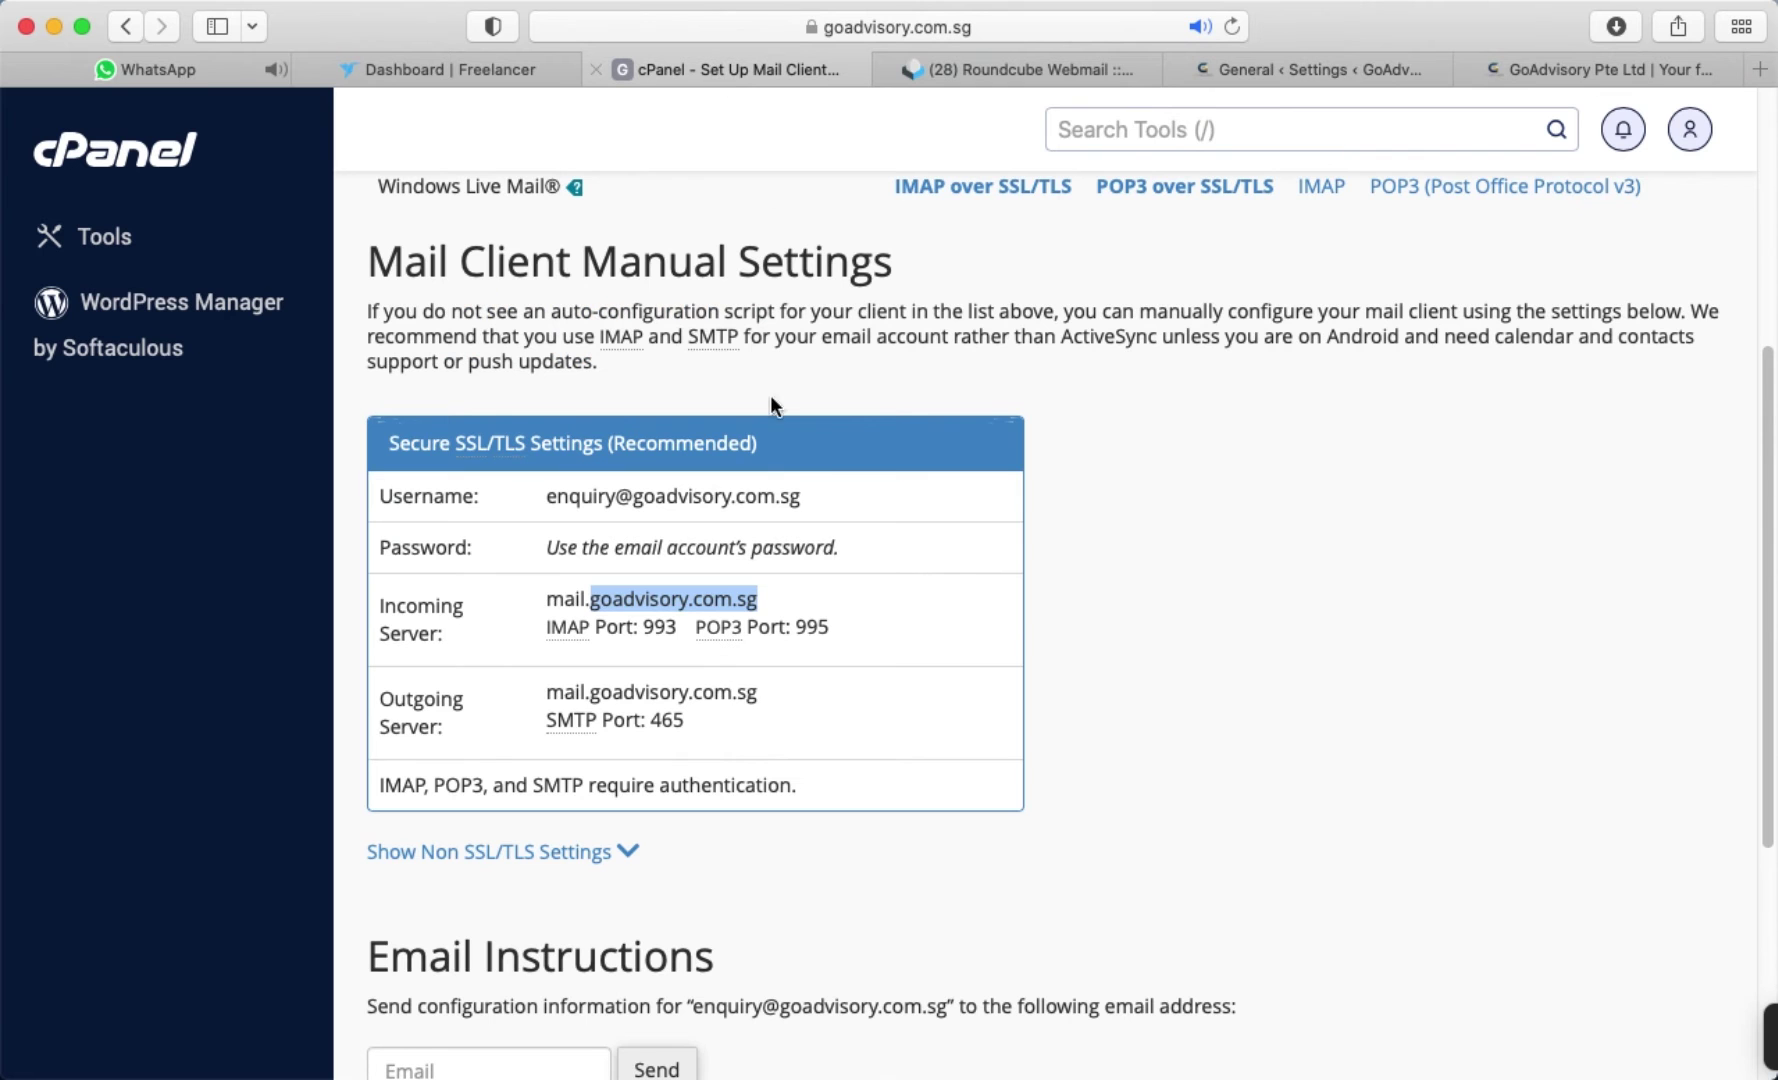
pyautogui.moveTo(684, 720); pyautogui.dragTo(655, 722)
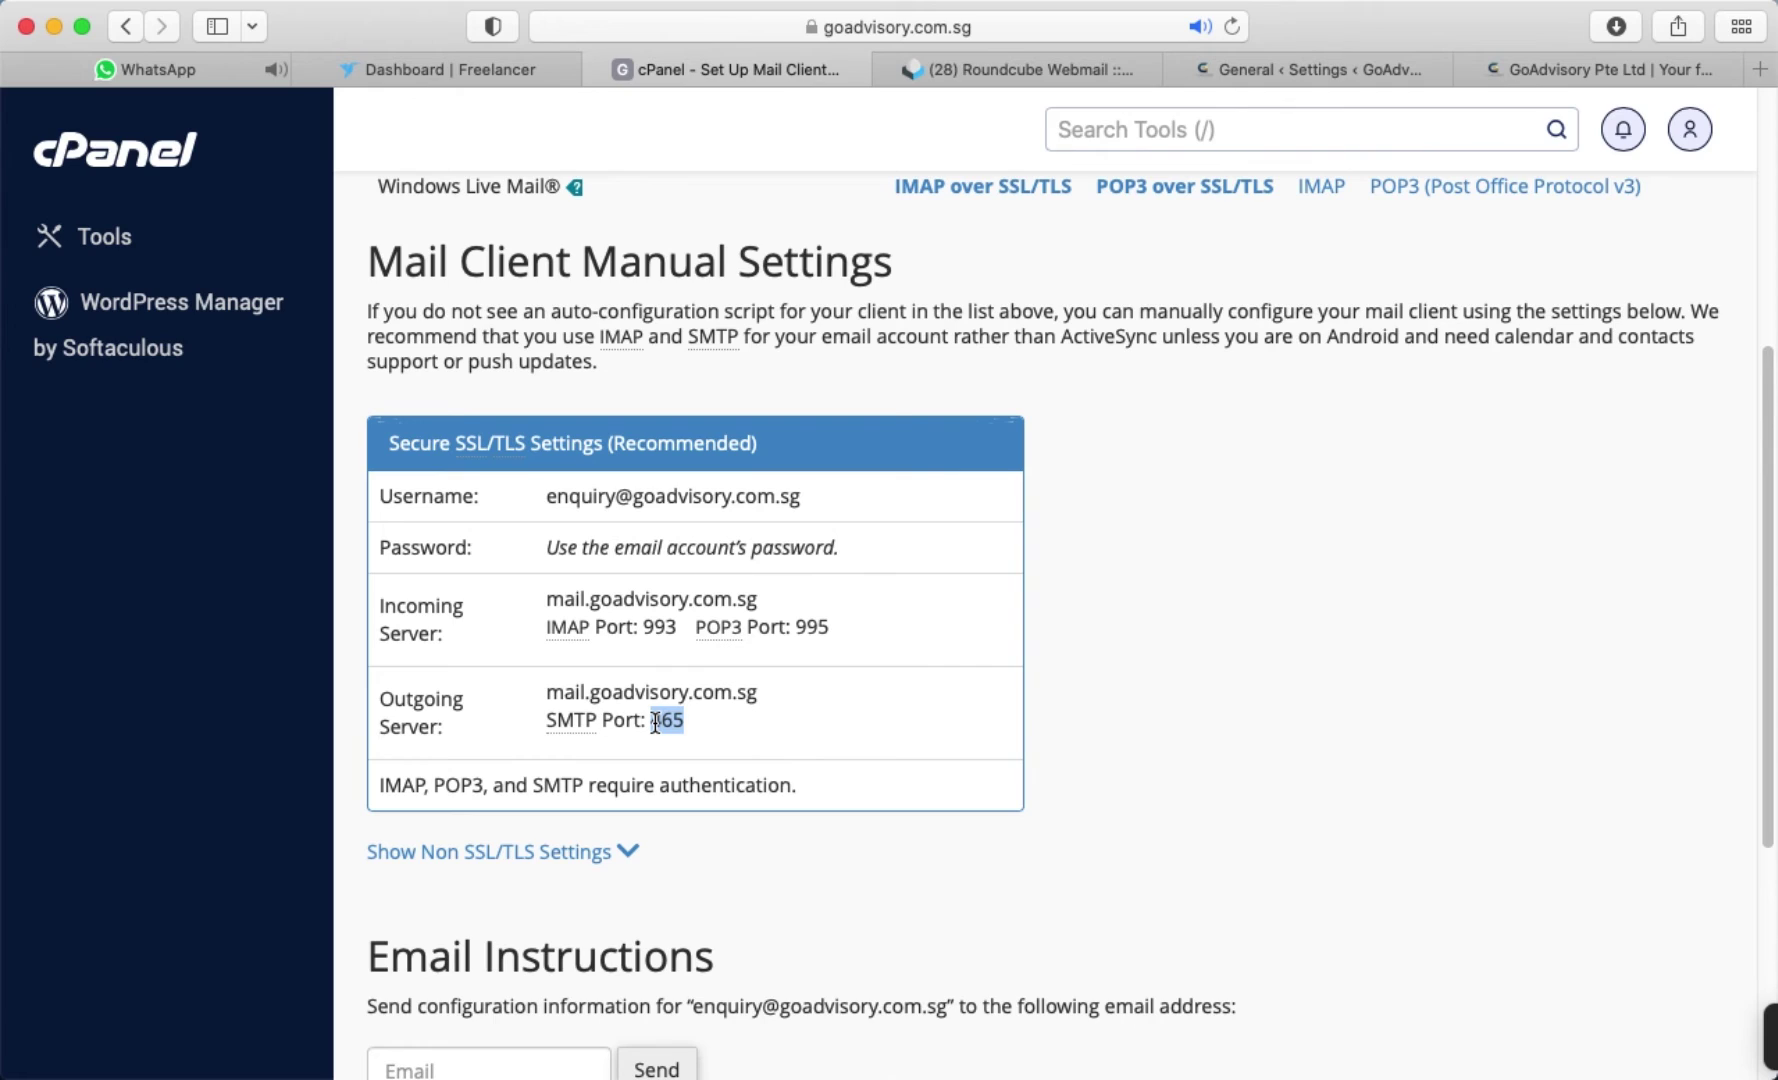
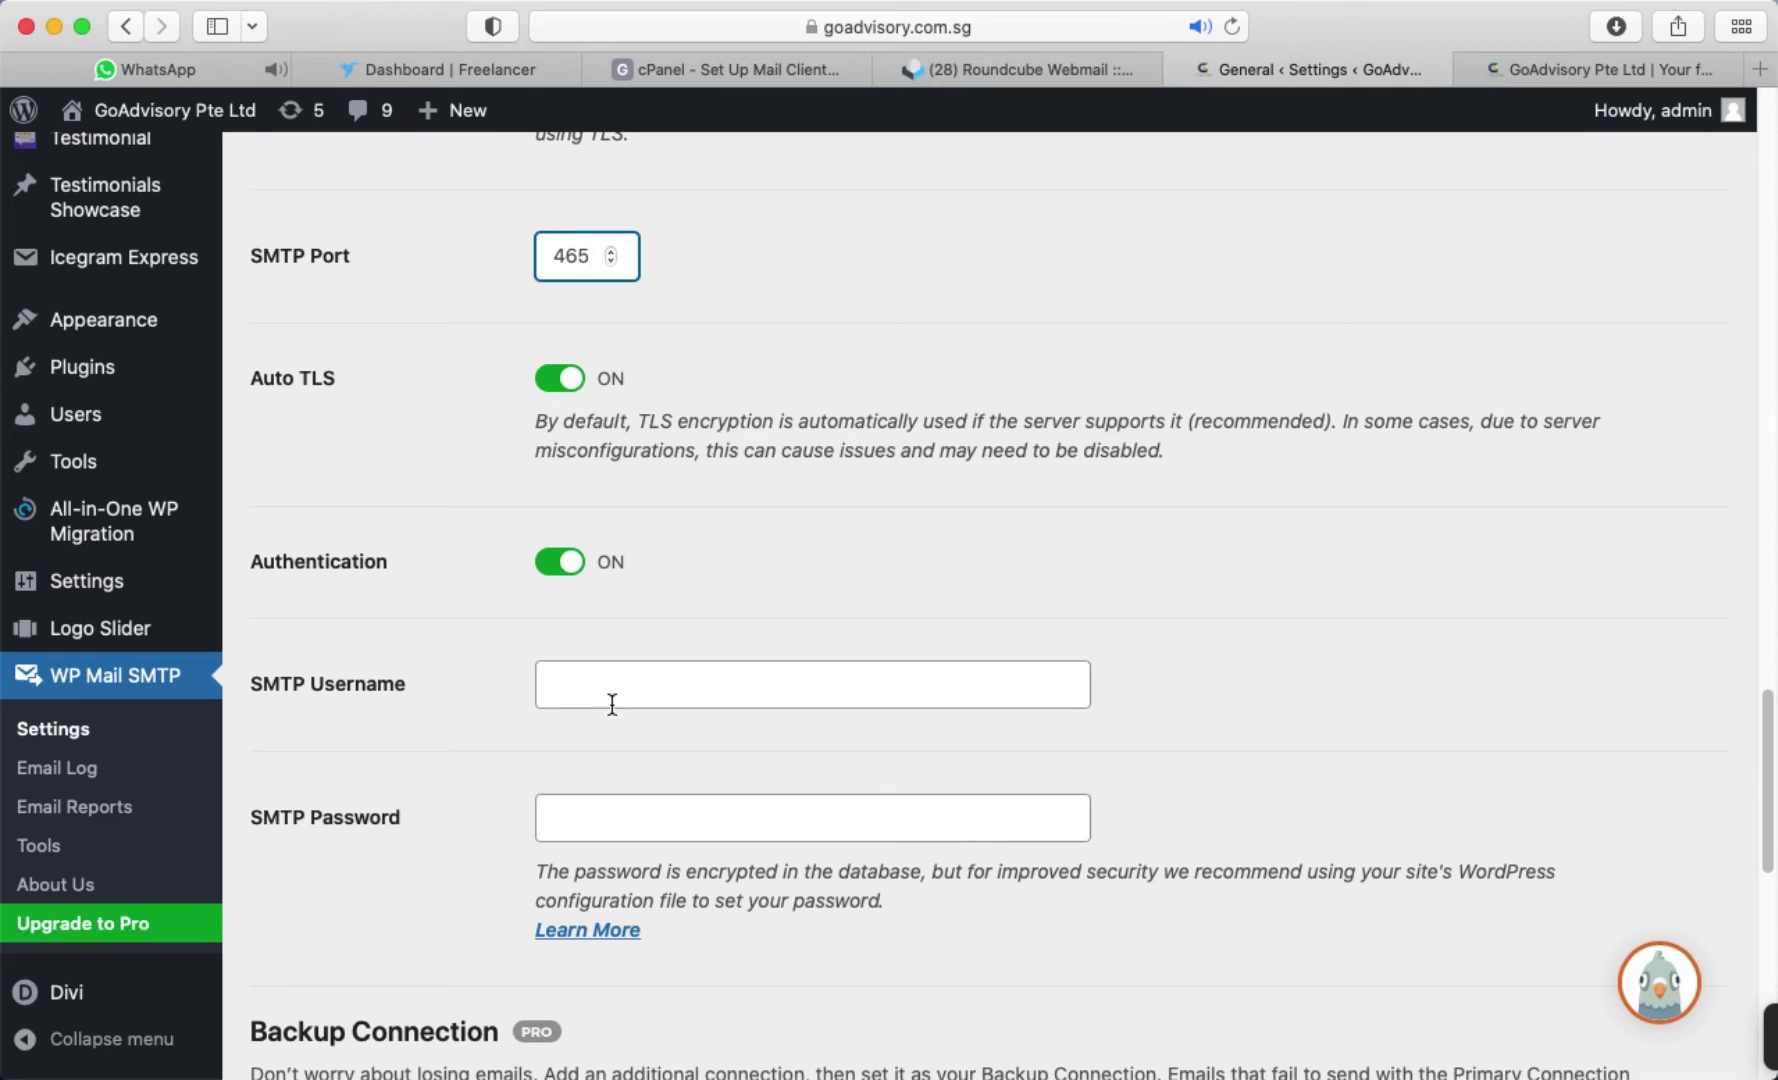
# - Enter the site's enquiry address as SMTP username and the SMTP password, save, and decline Safari's password prompt
pyautogui.click(606, 695)
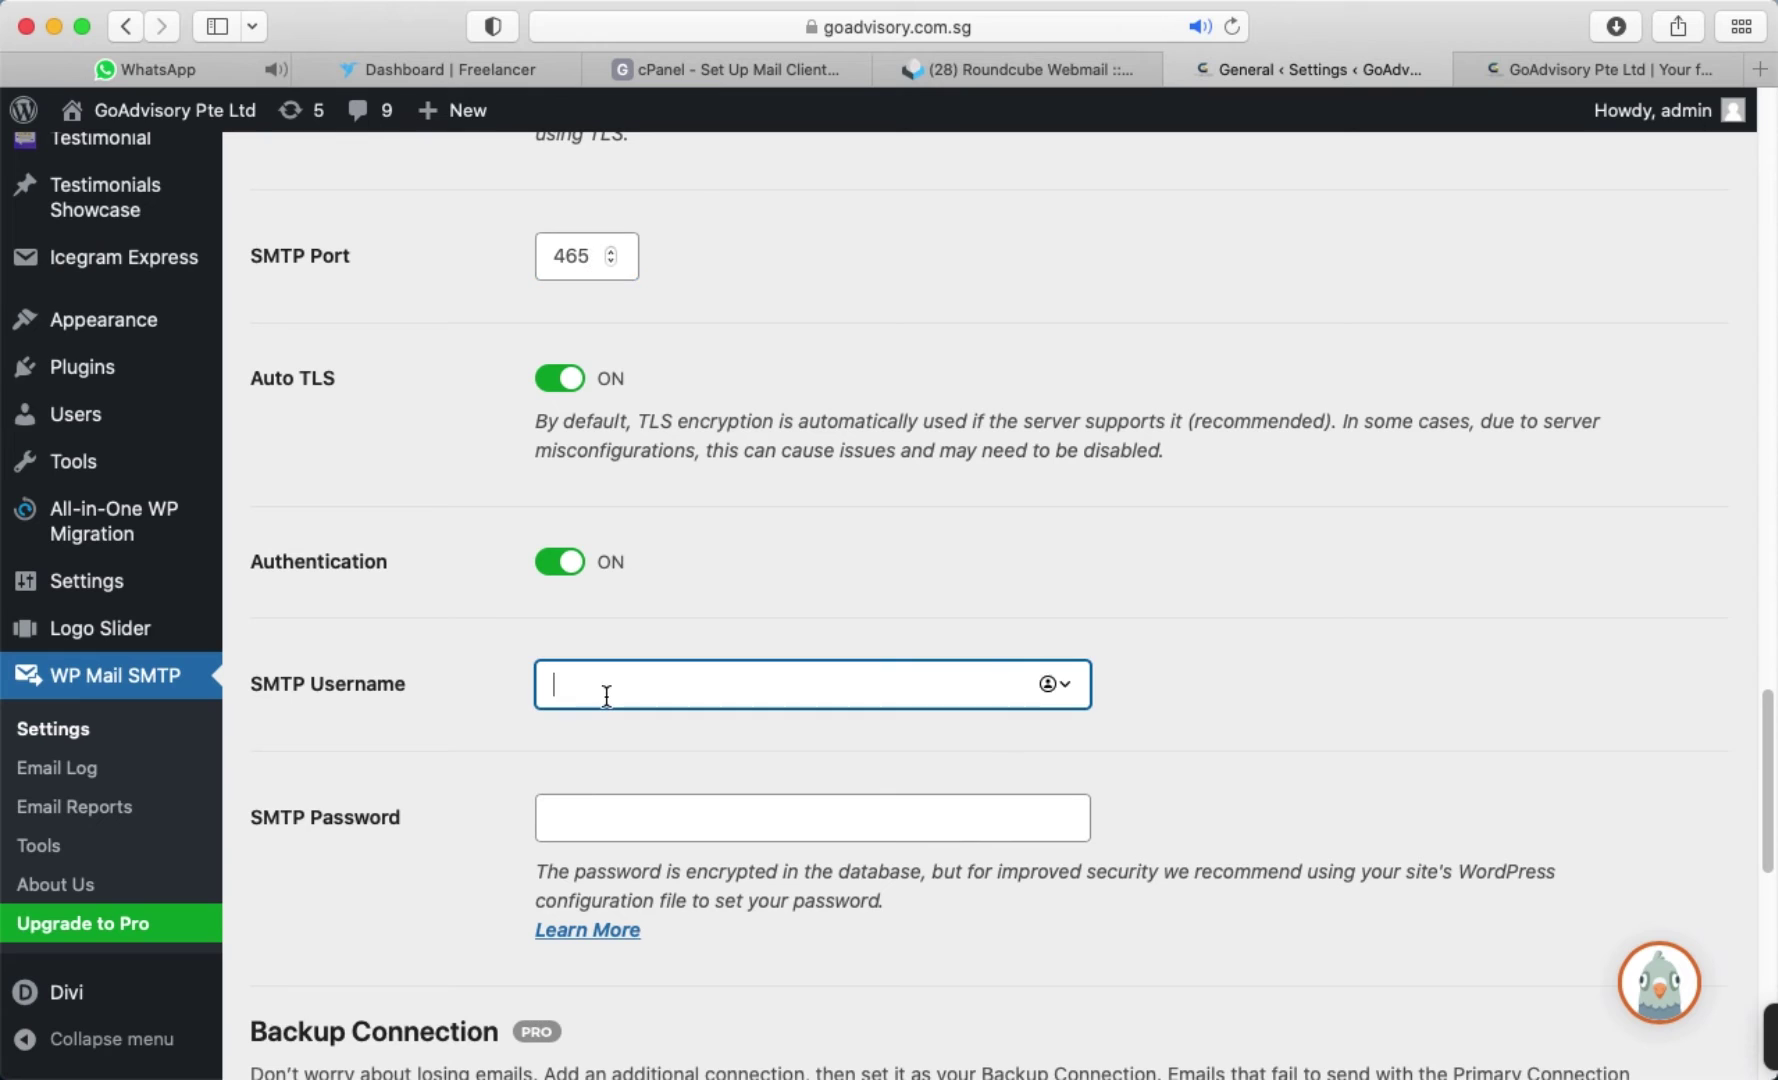
pyautogui.click(580, 829)
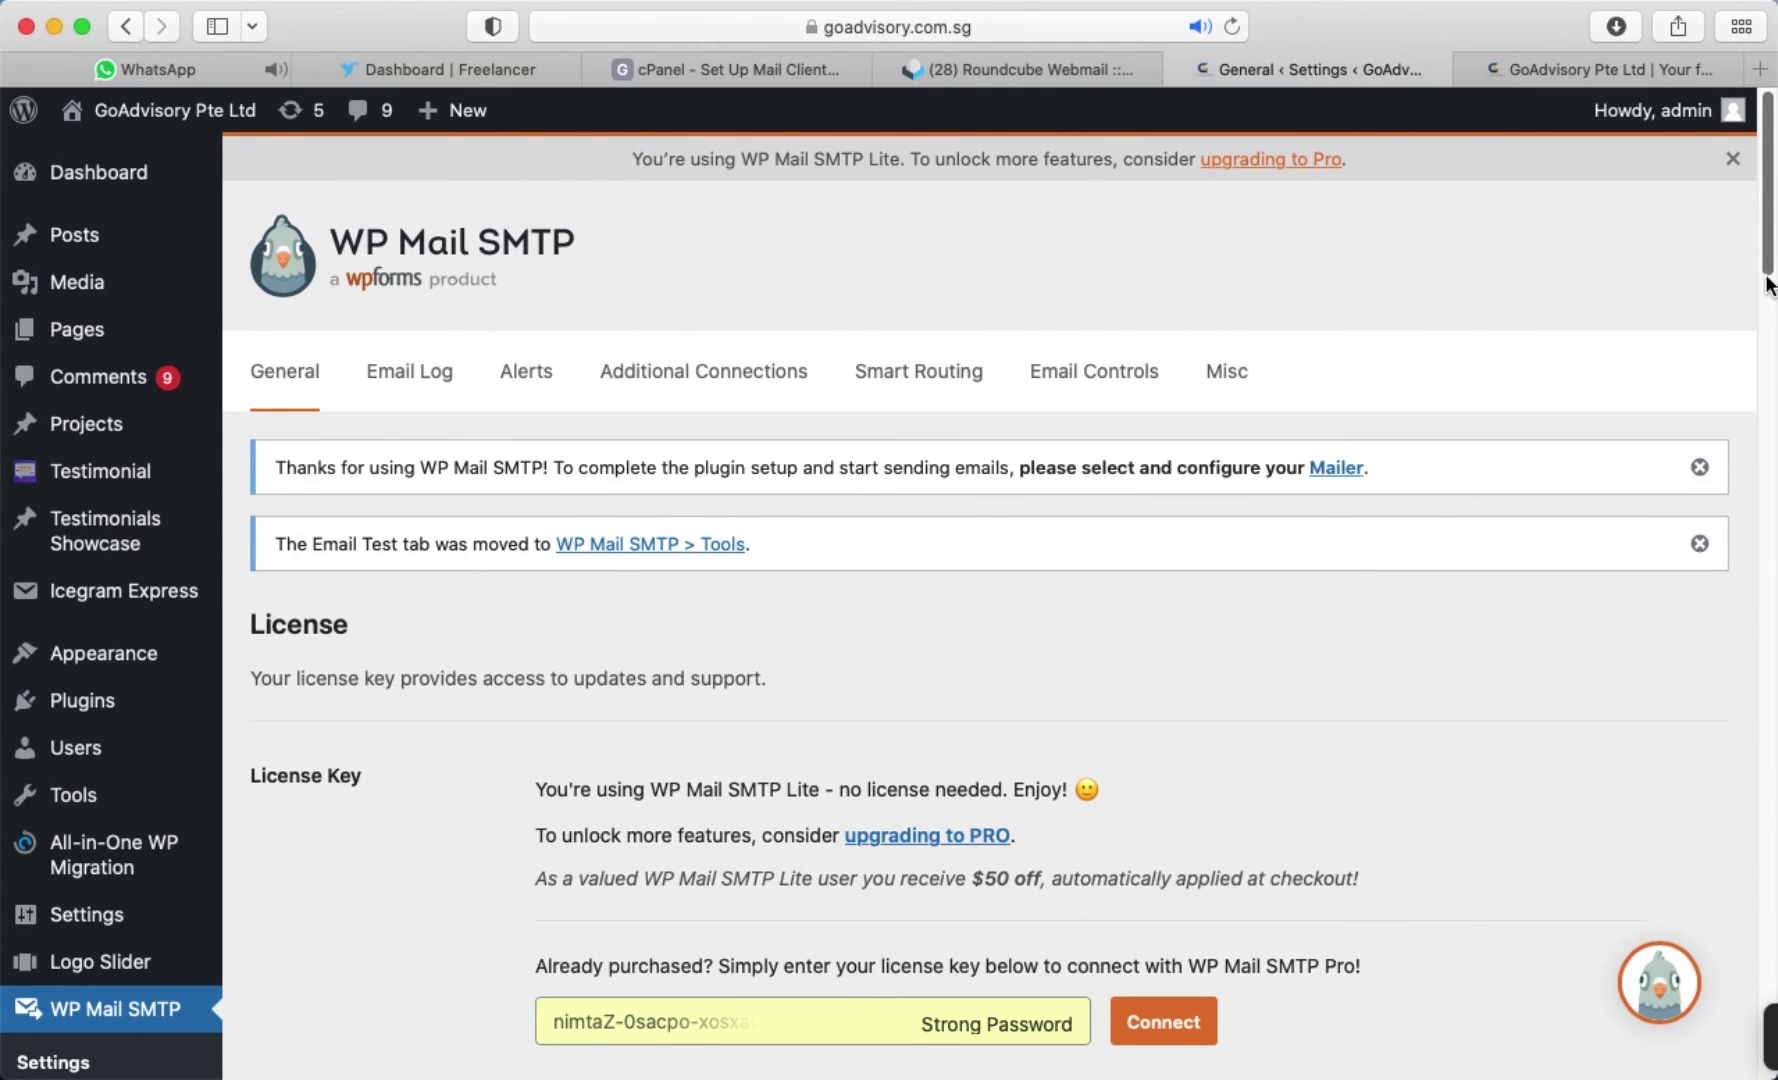
pyautogui.scroll(-10, 1754, 464)
pyautogui.scroll(-15, 1750, 476)
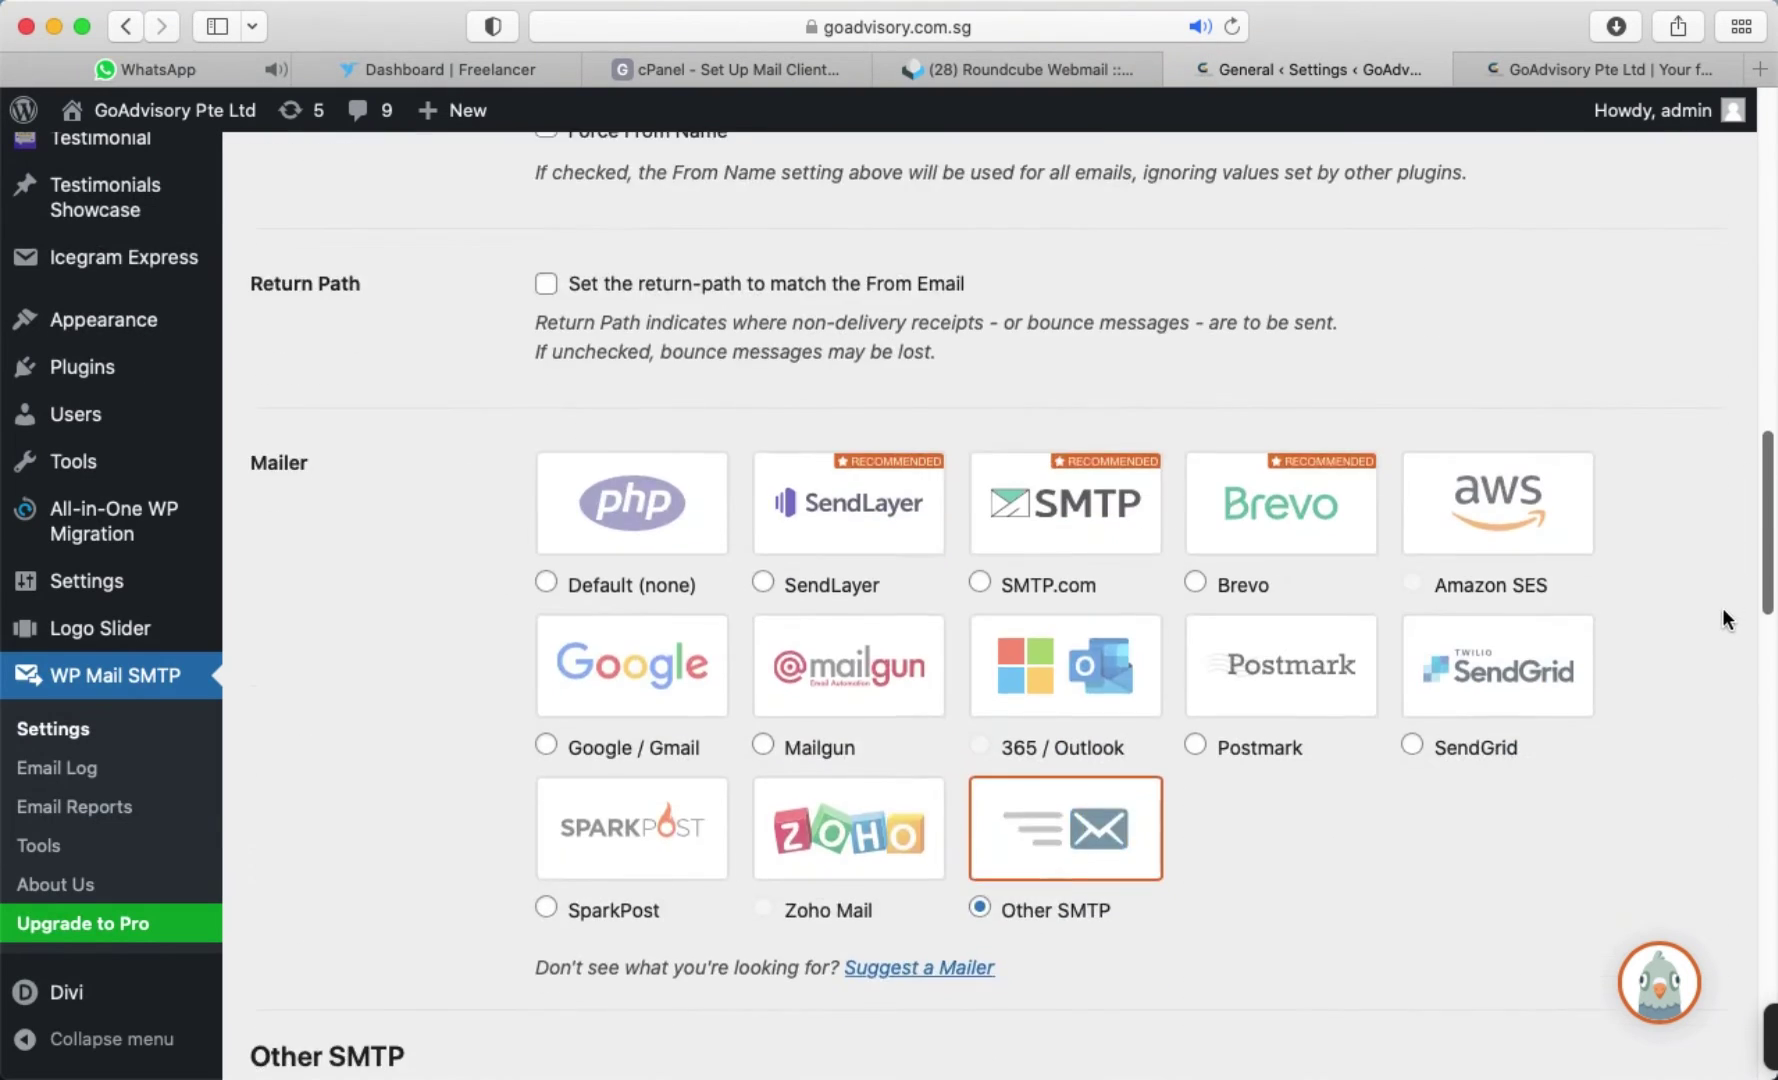
pyautogui.scroll(-8, 1676, 820)
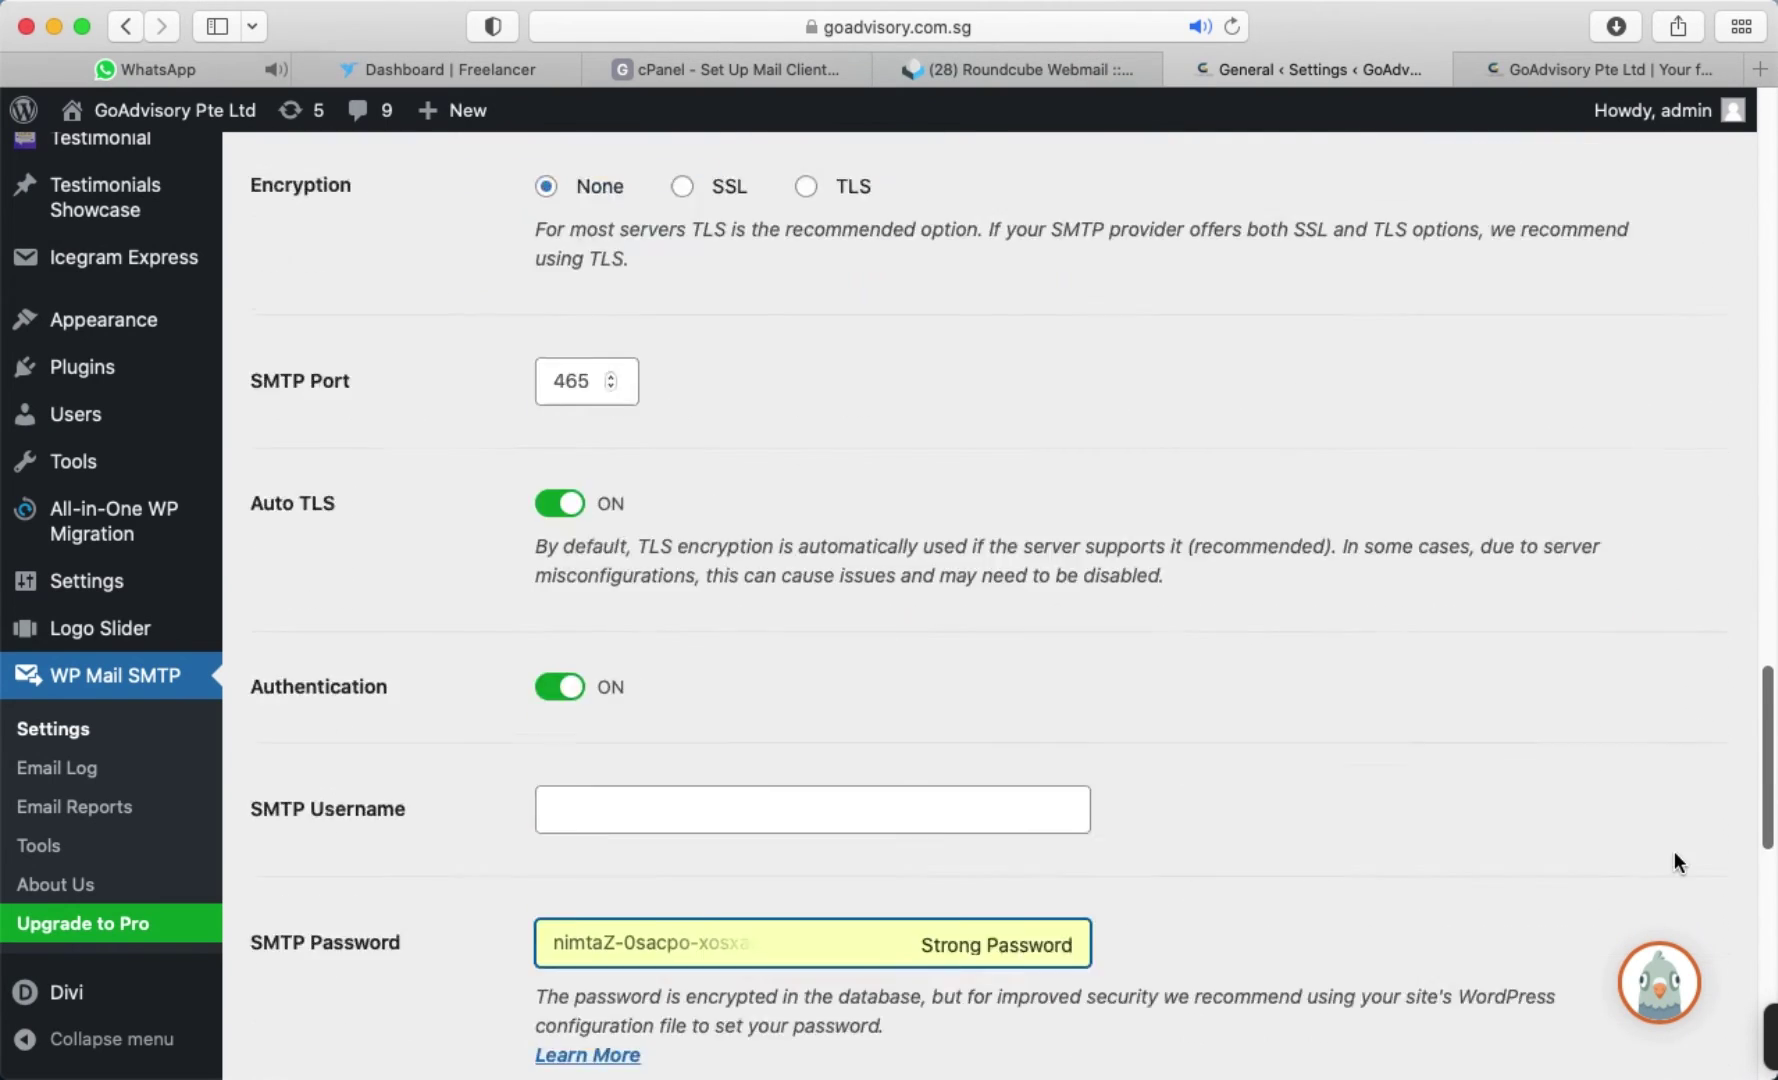
pyautogui.click(671, 663)
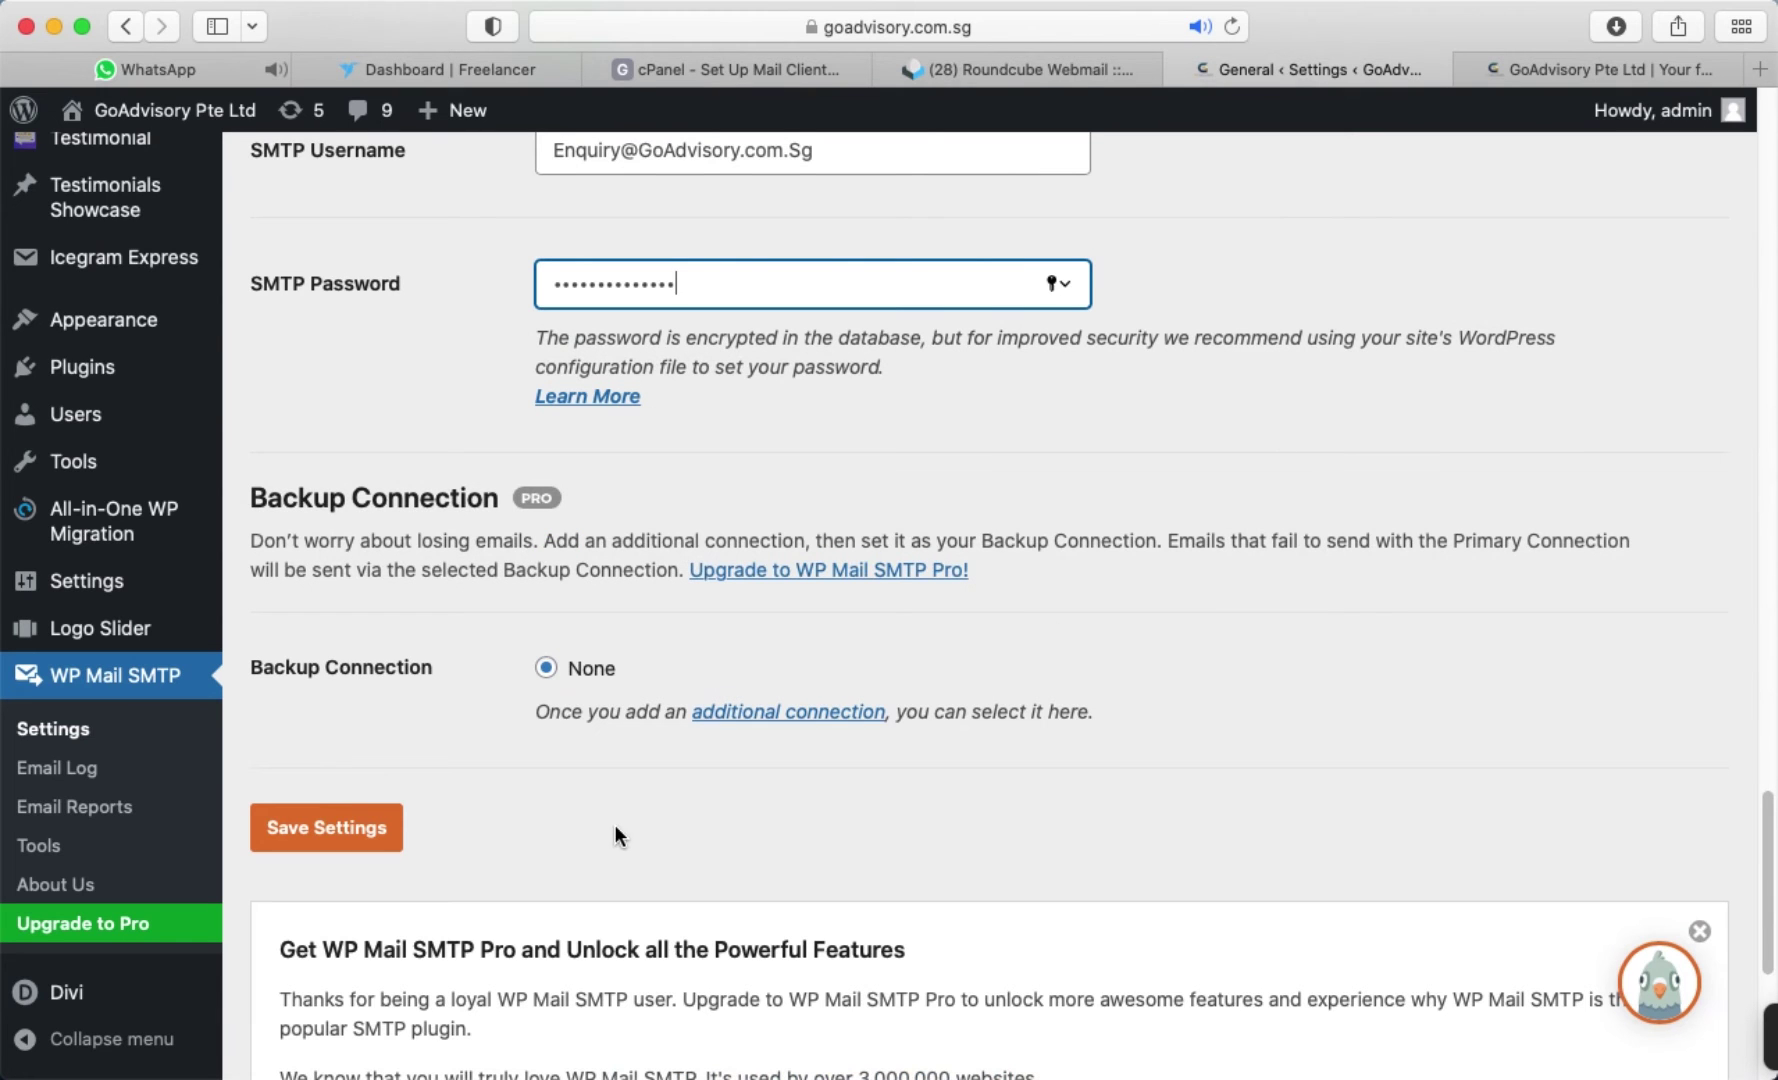
pyautogui.click(367, 826)
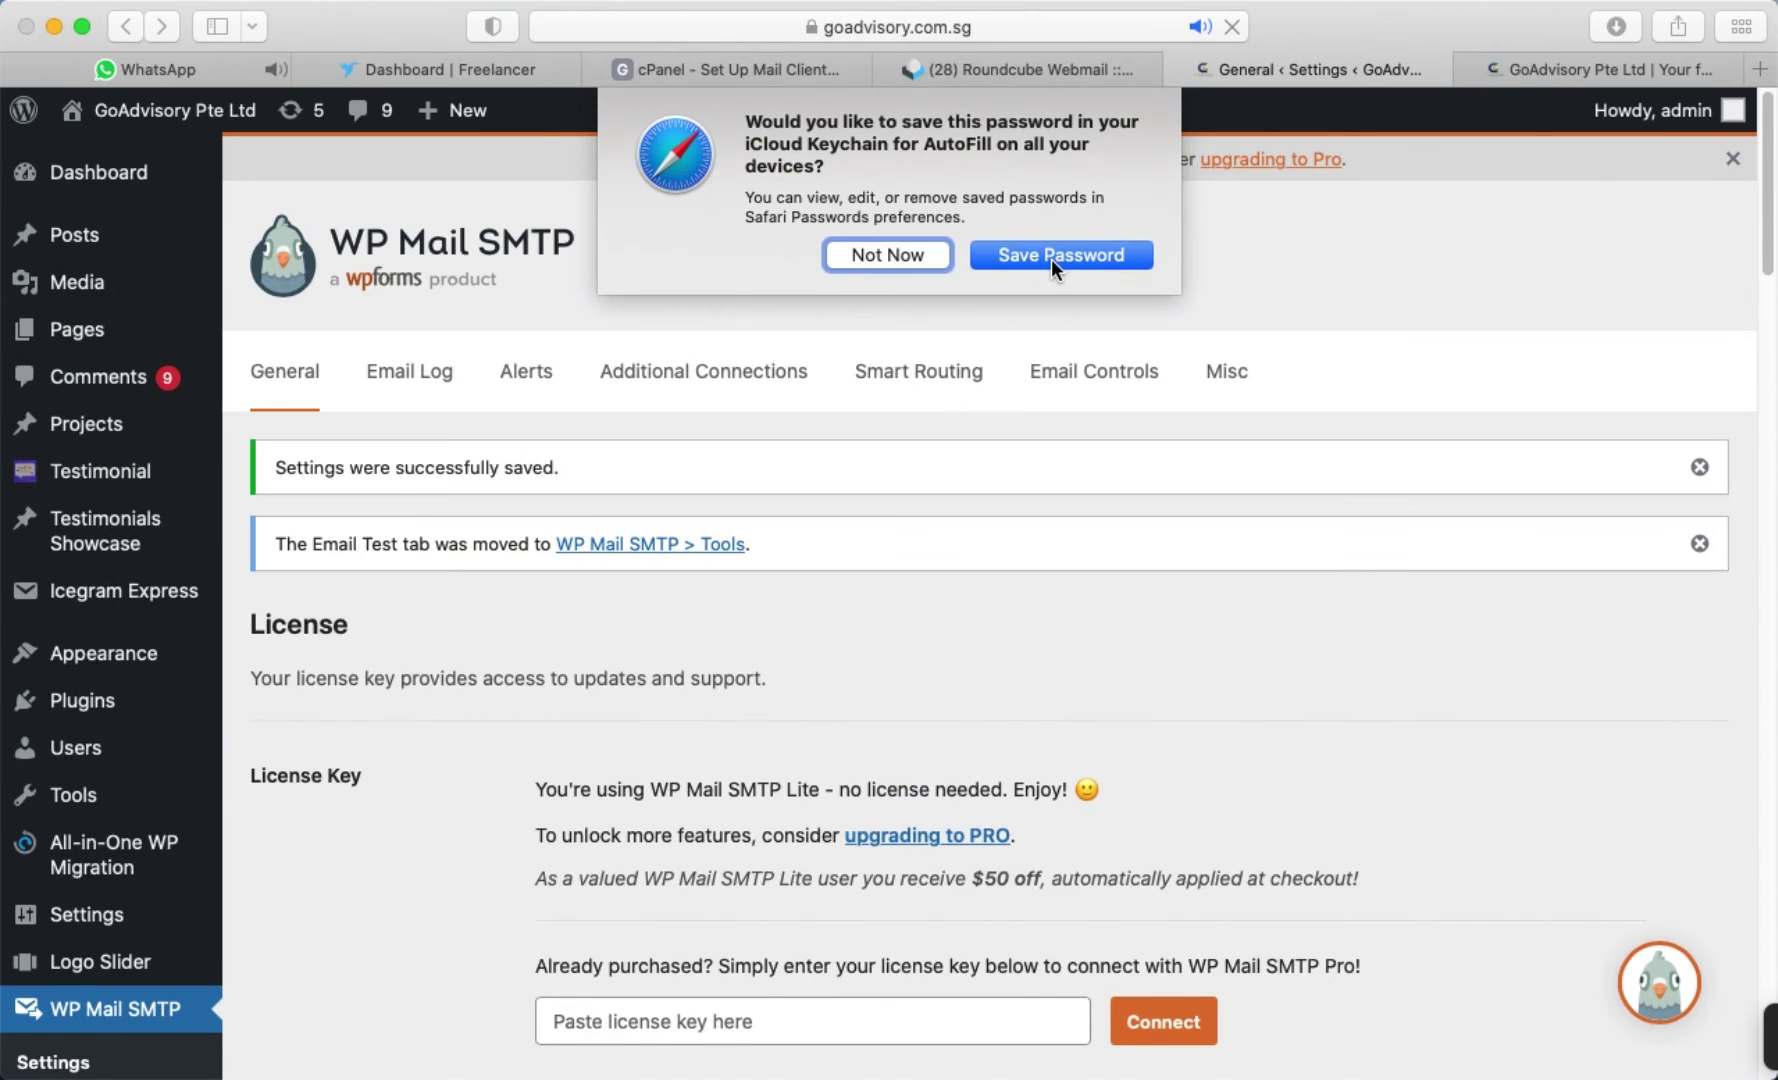
pyautogui.click(889, 252)
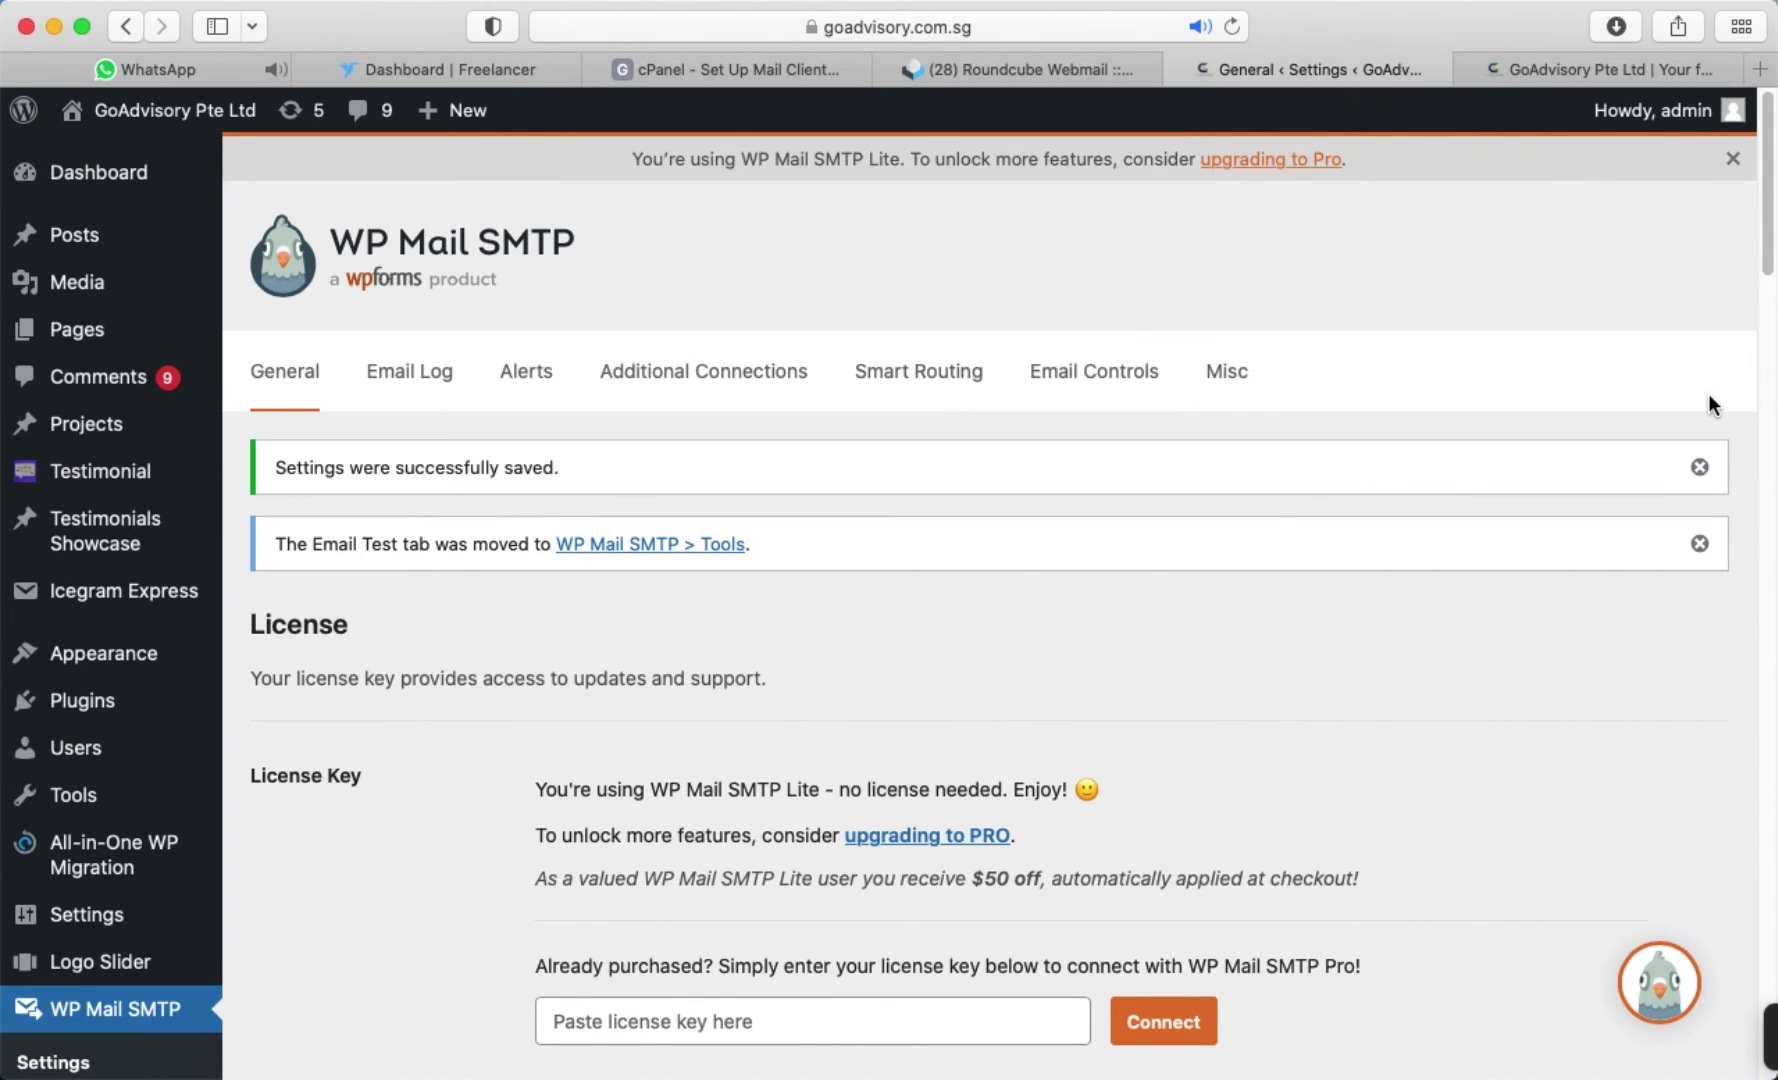
# - Return from Tools to the General mail settings and check the From Email address
pyautogui.click(615, 548)
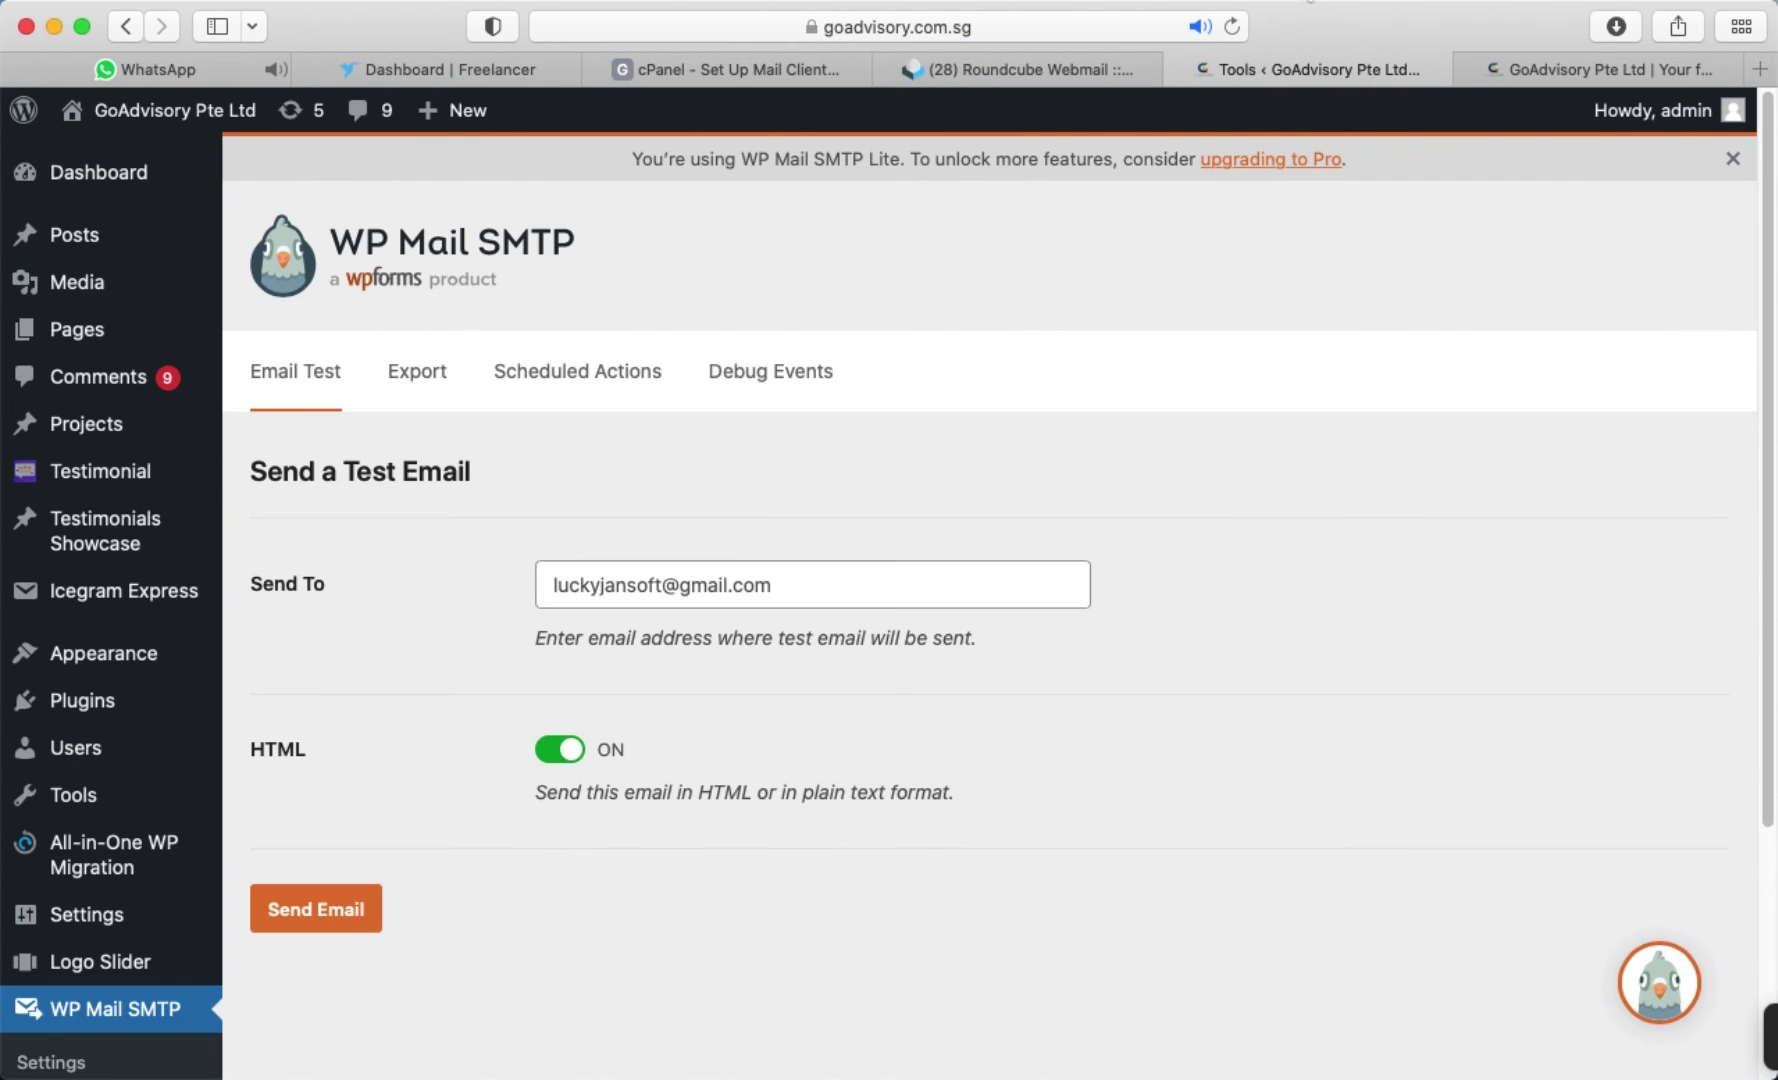
pyautogui.press('super+bracketleft')
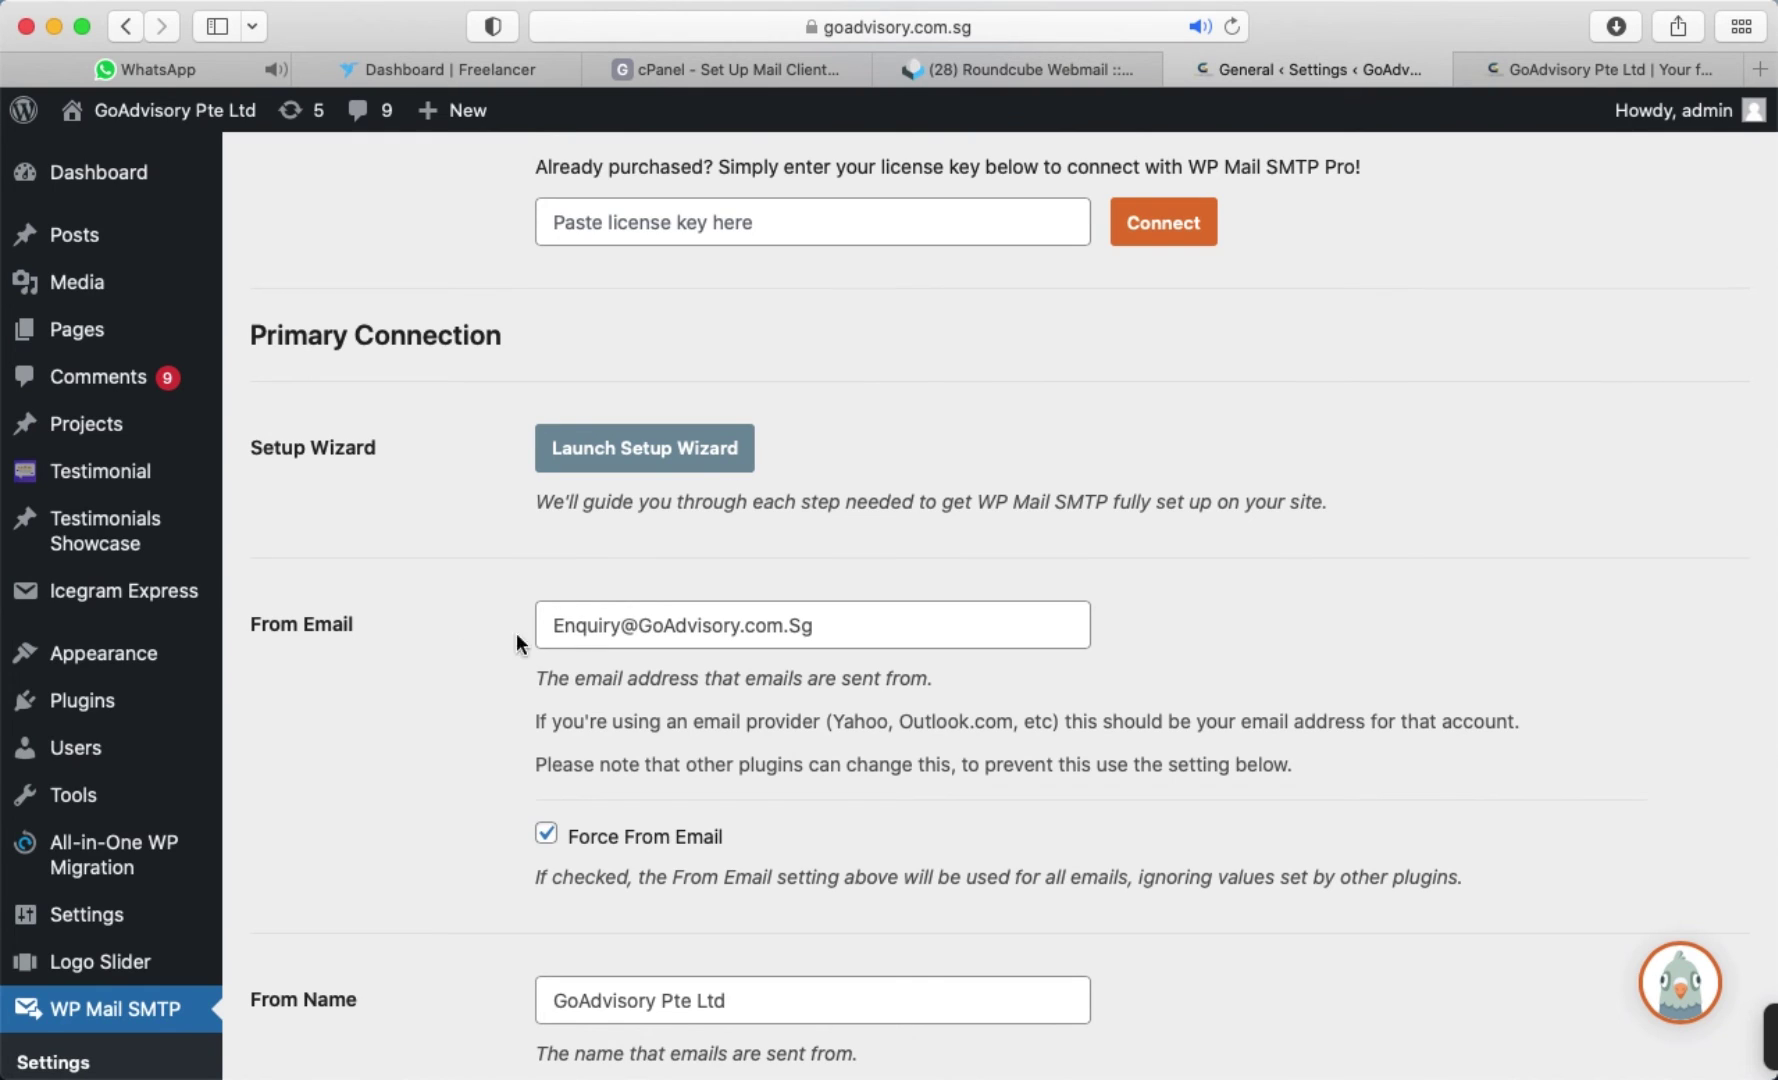
pyautogui.click(554, 626)
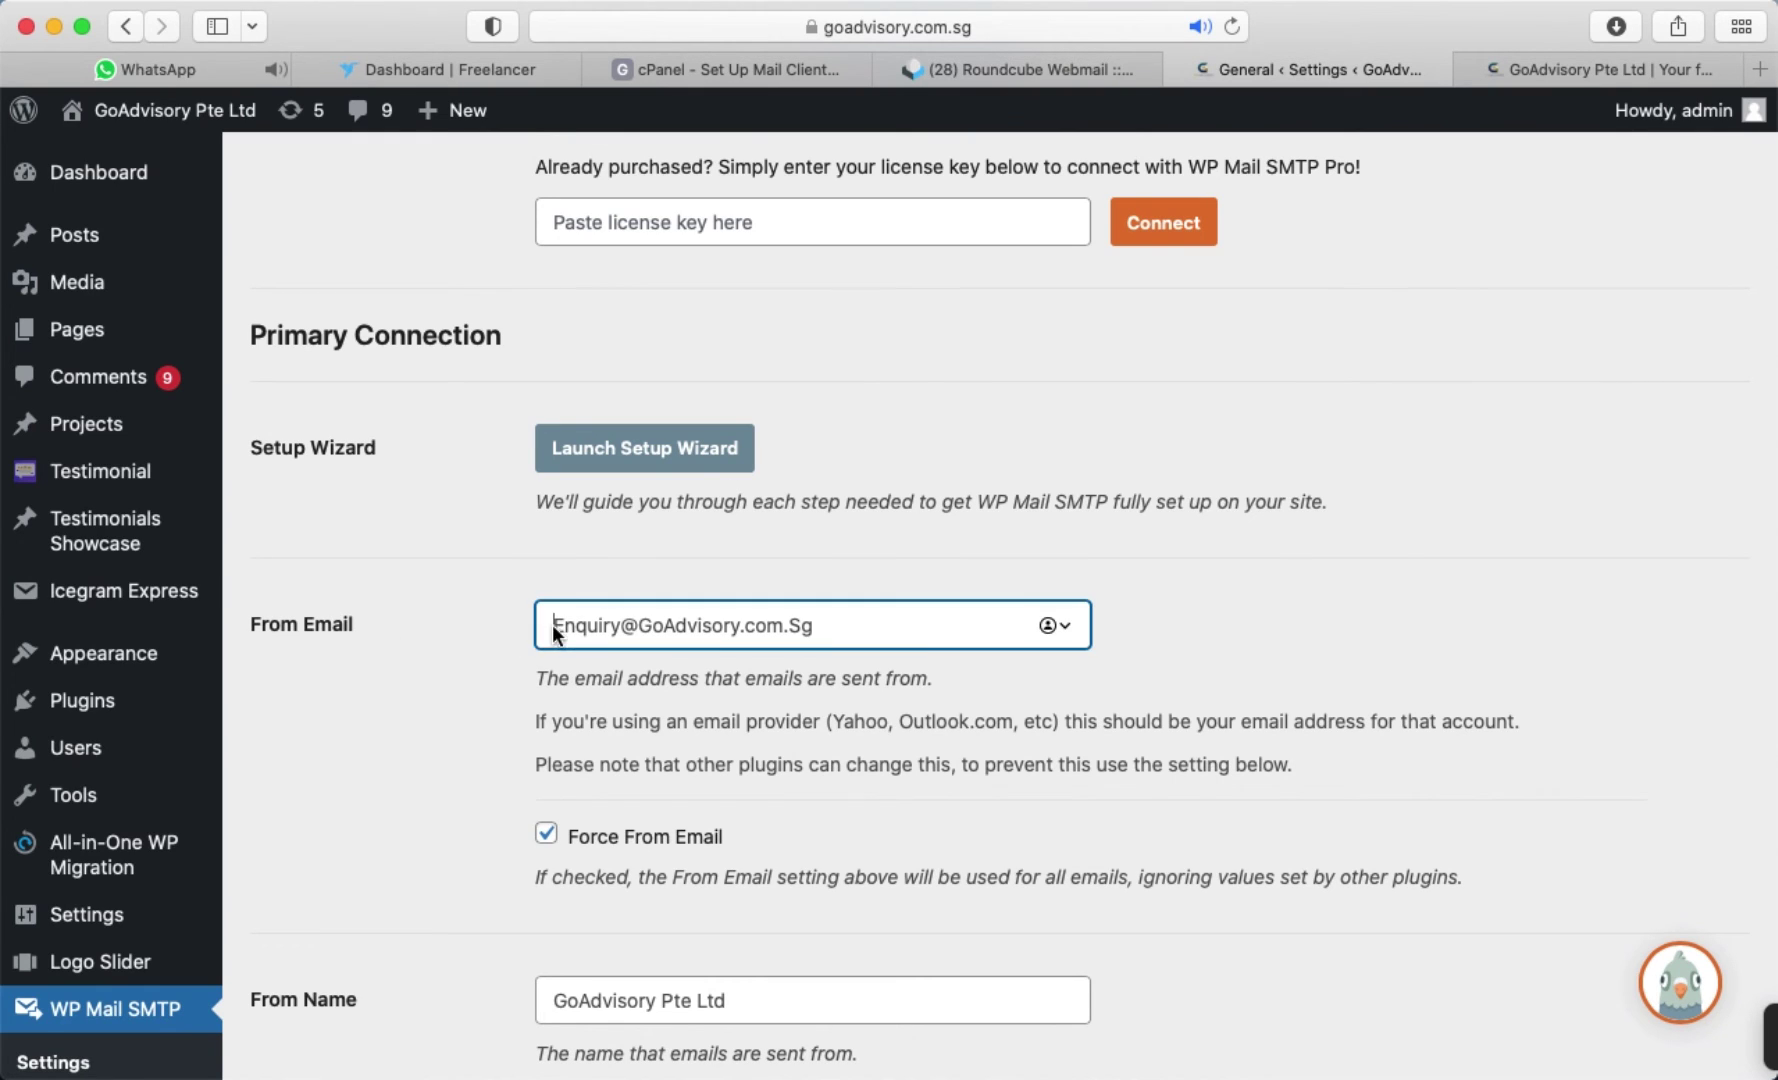
# - Switch encryption to TLS with SMTP port 587 and save the settings
pyautogui.click(1697, 415)
pyautogui.scroll(-8, 1697, 415)
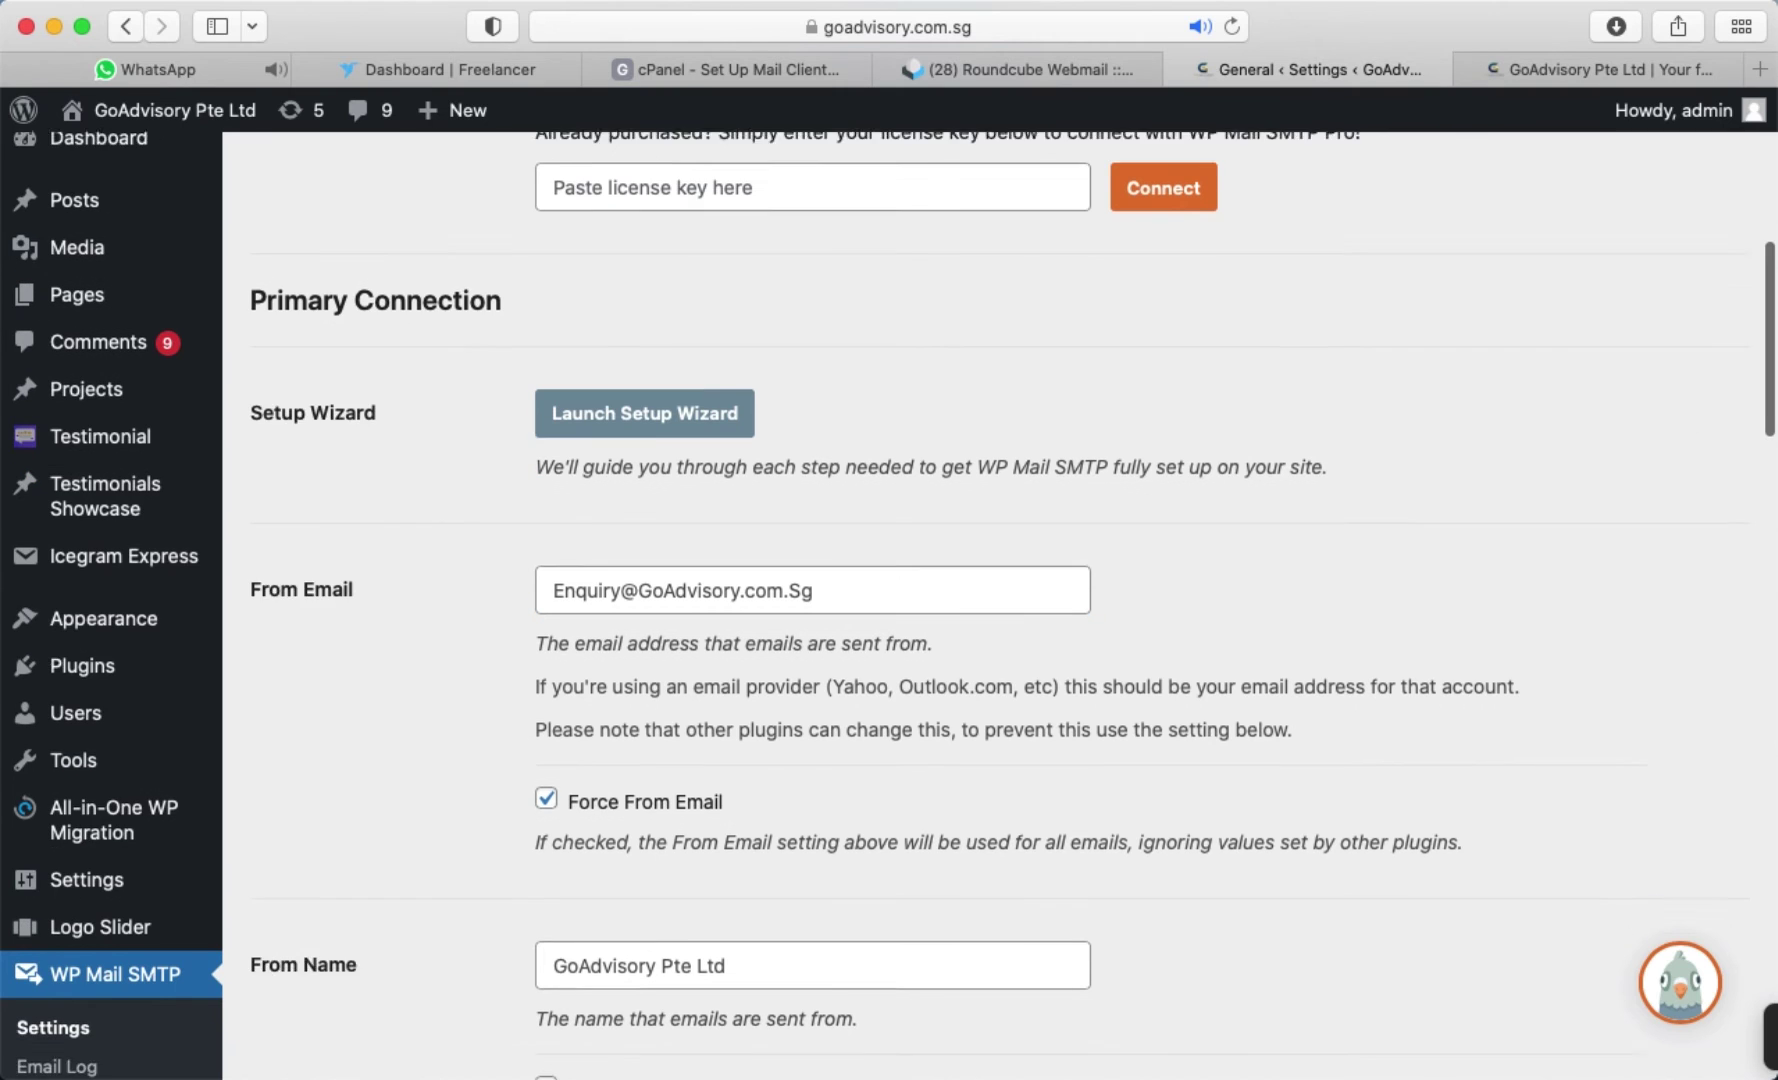
pyautogui.scroll(-15, 1000, 600)
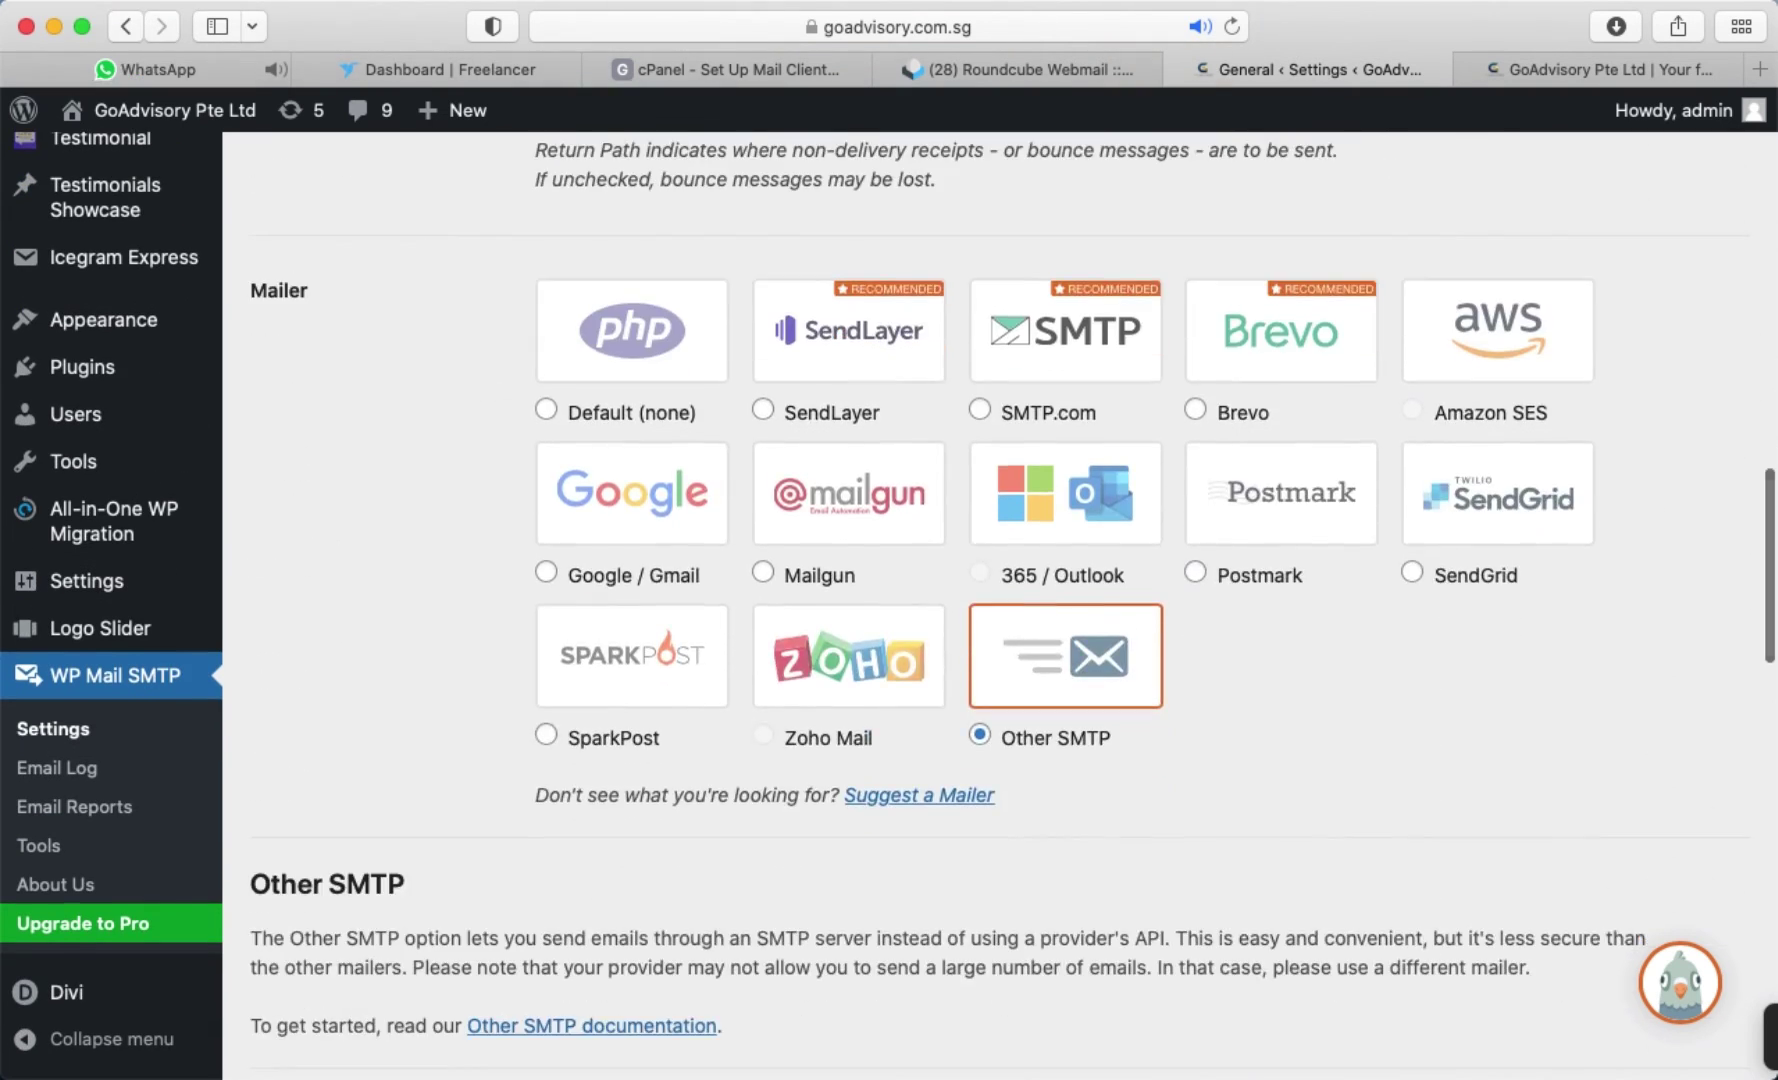
pyautogui.scroll(-10, 1000, 600)
pyautogui.scroll(-2, 1000, 600)
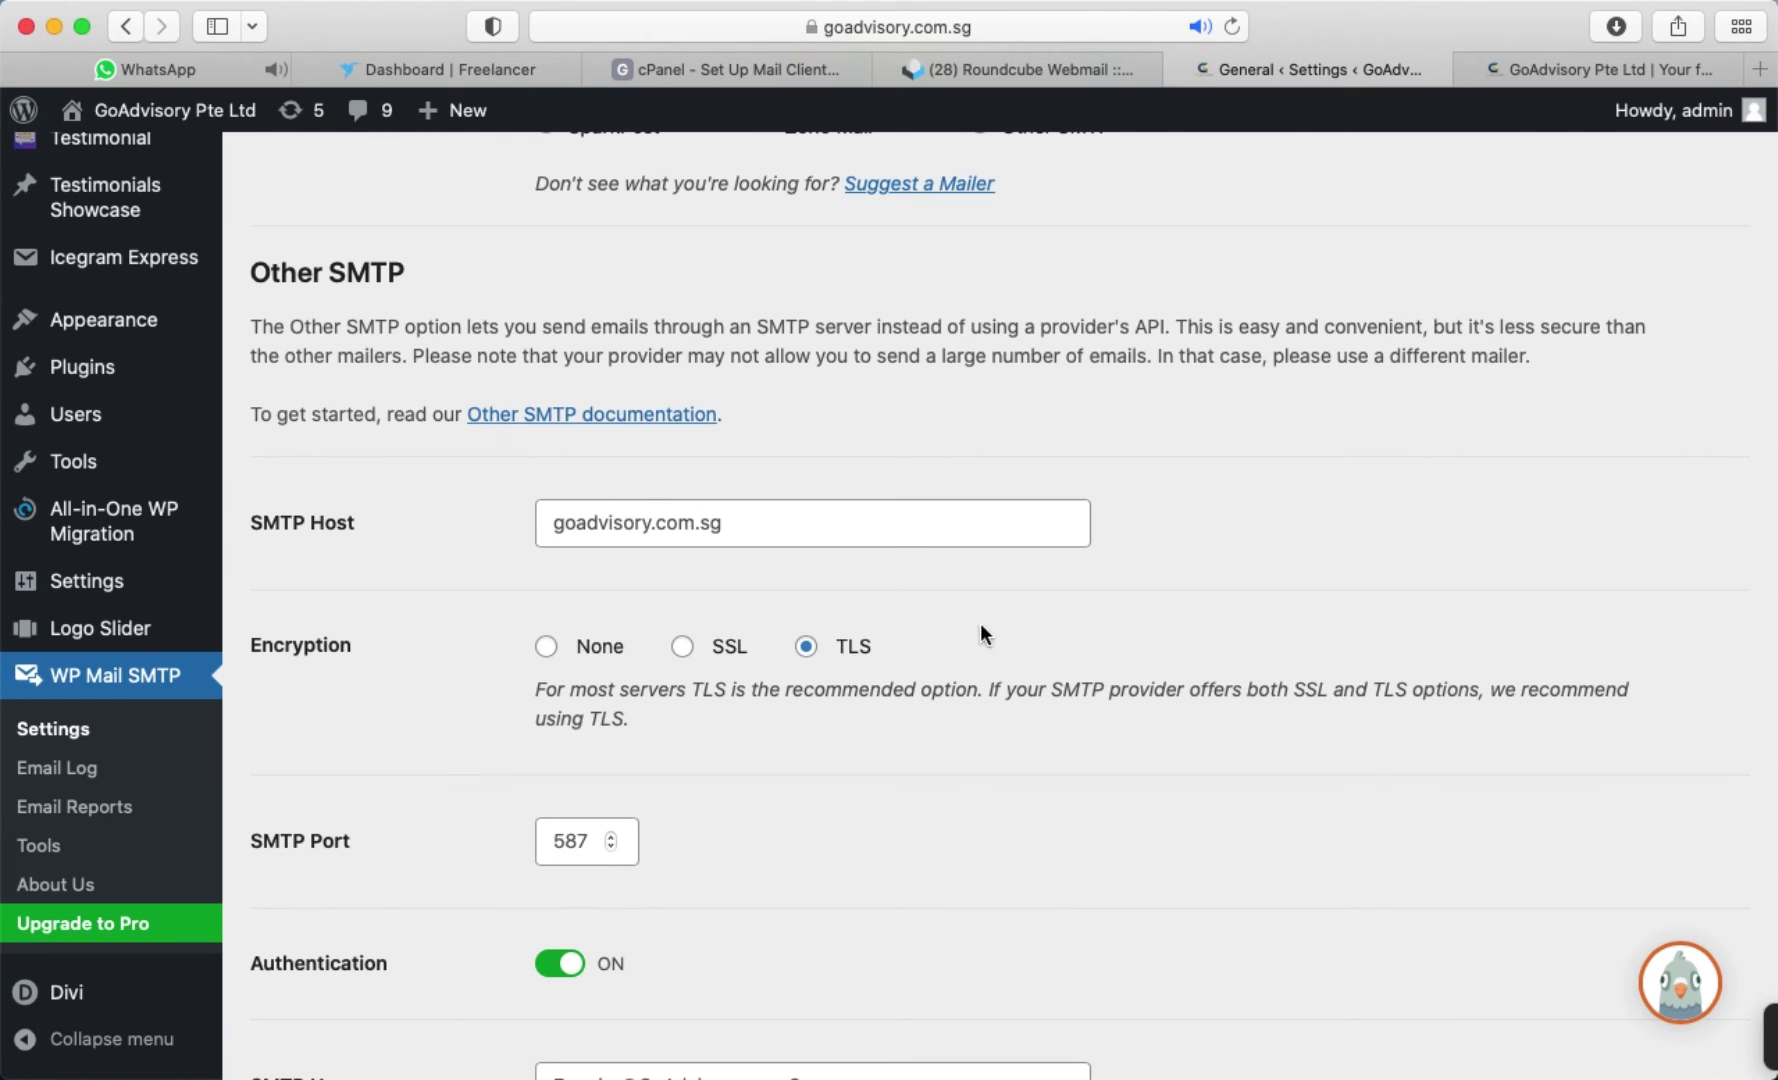
pyautogui.scroll(-1, 981, 635)
pyautogui.scroll(-4, 981, 635)
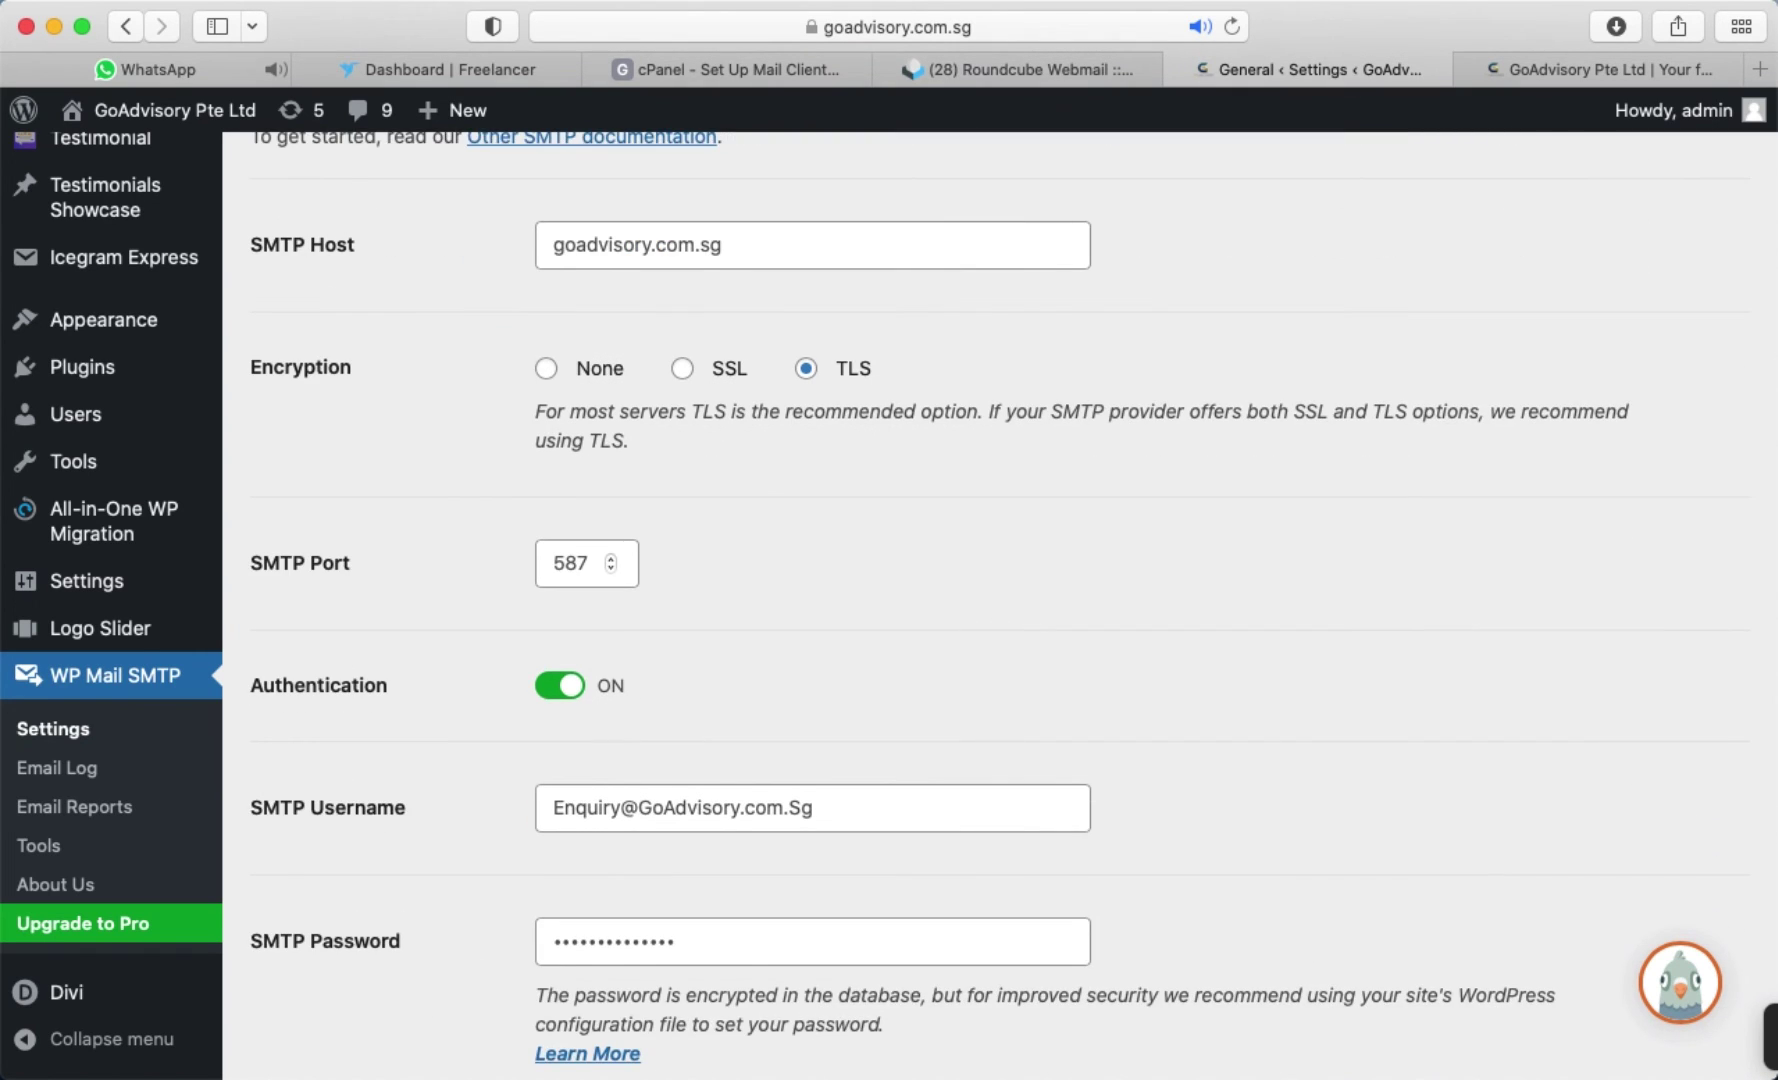
pyautogui.scroll(-1, 981, 635)
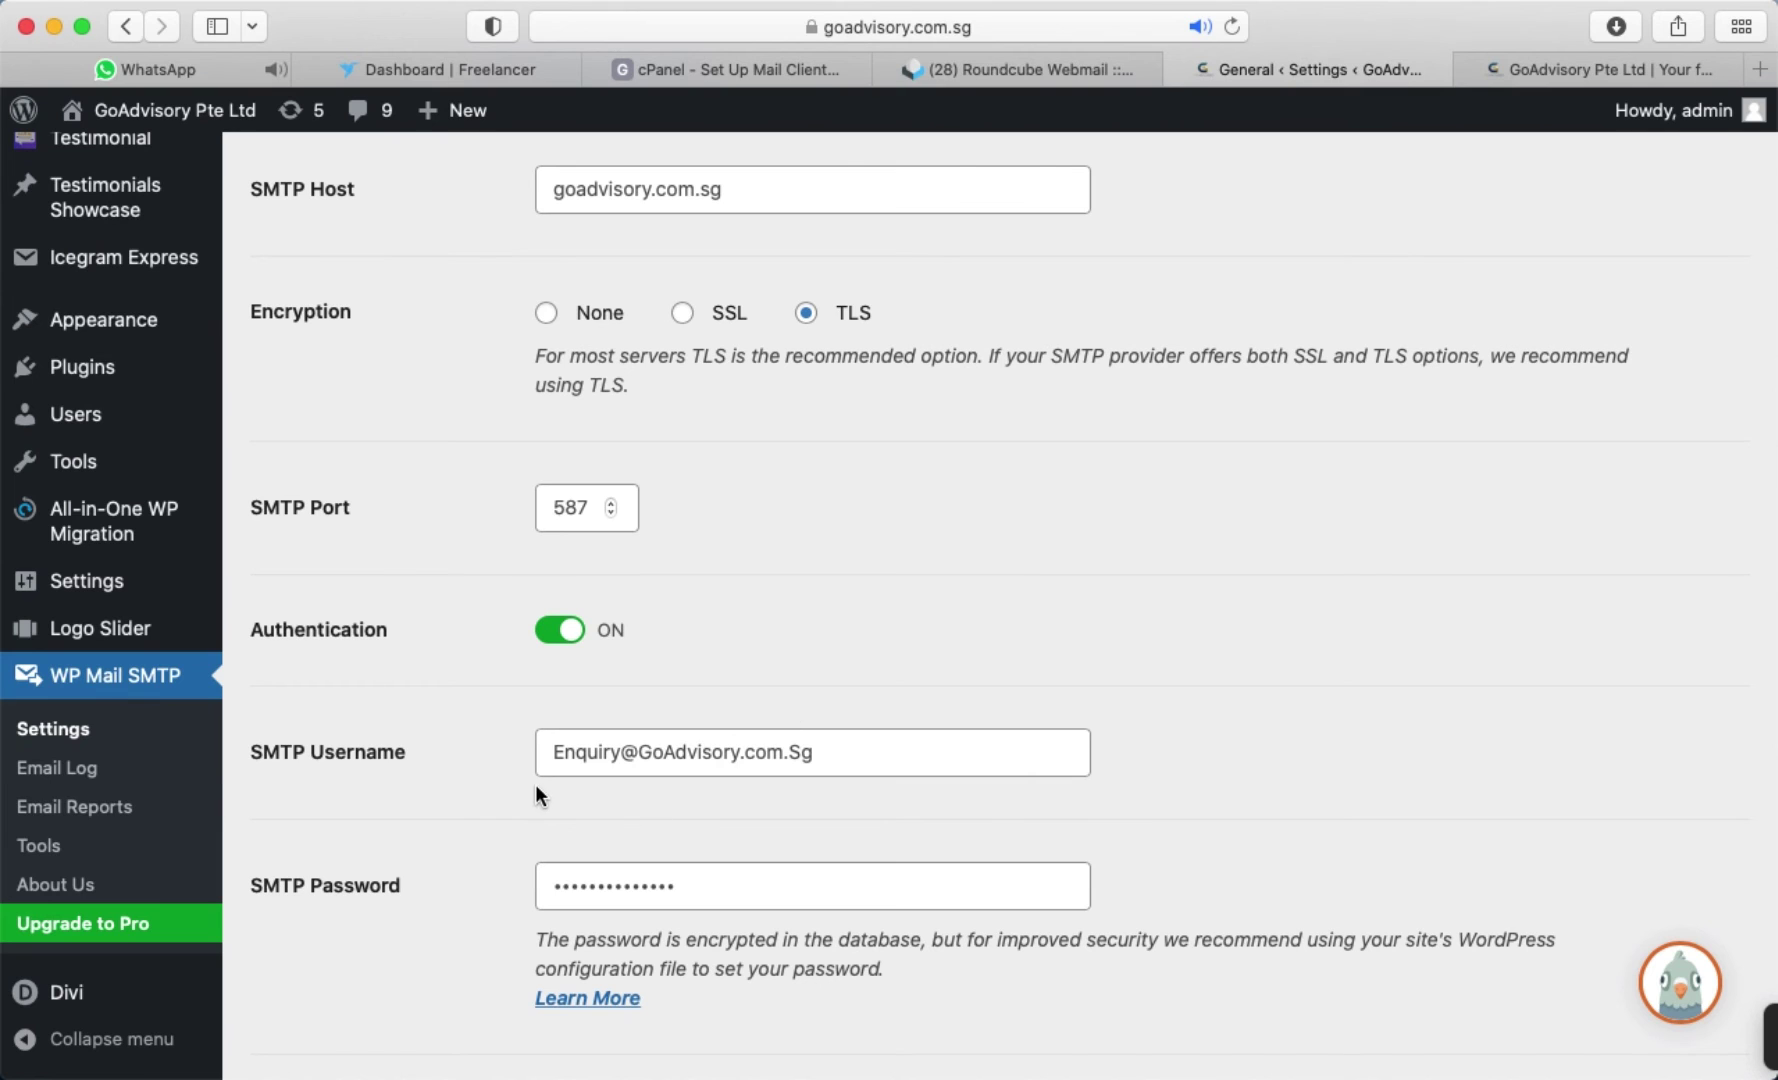
pyautogui.scroll(-6, 905, 882)
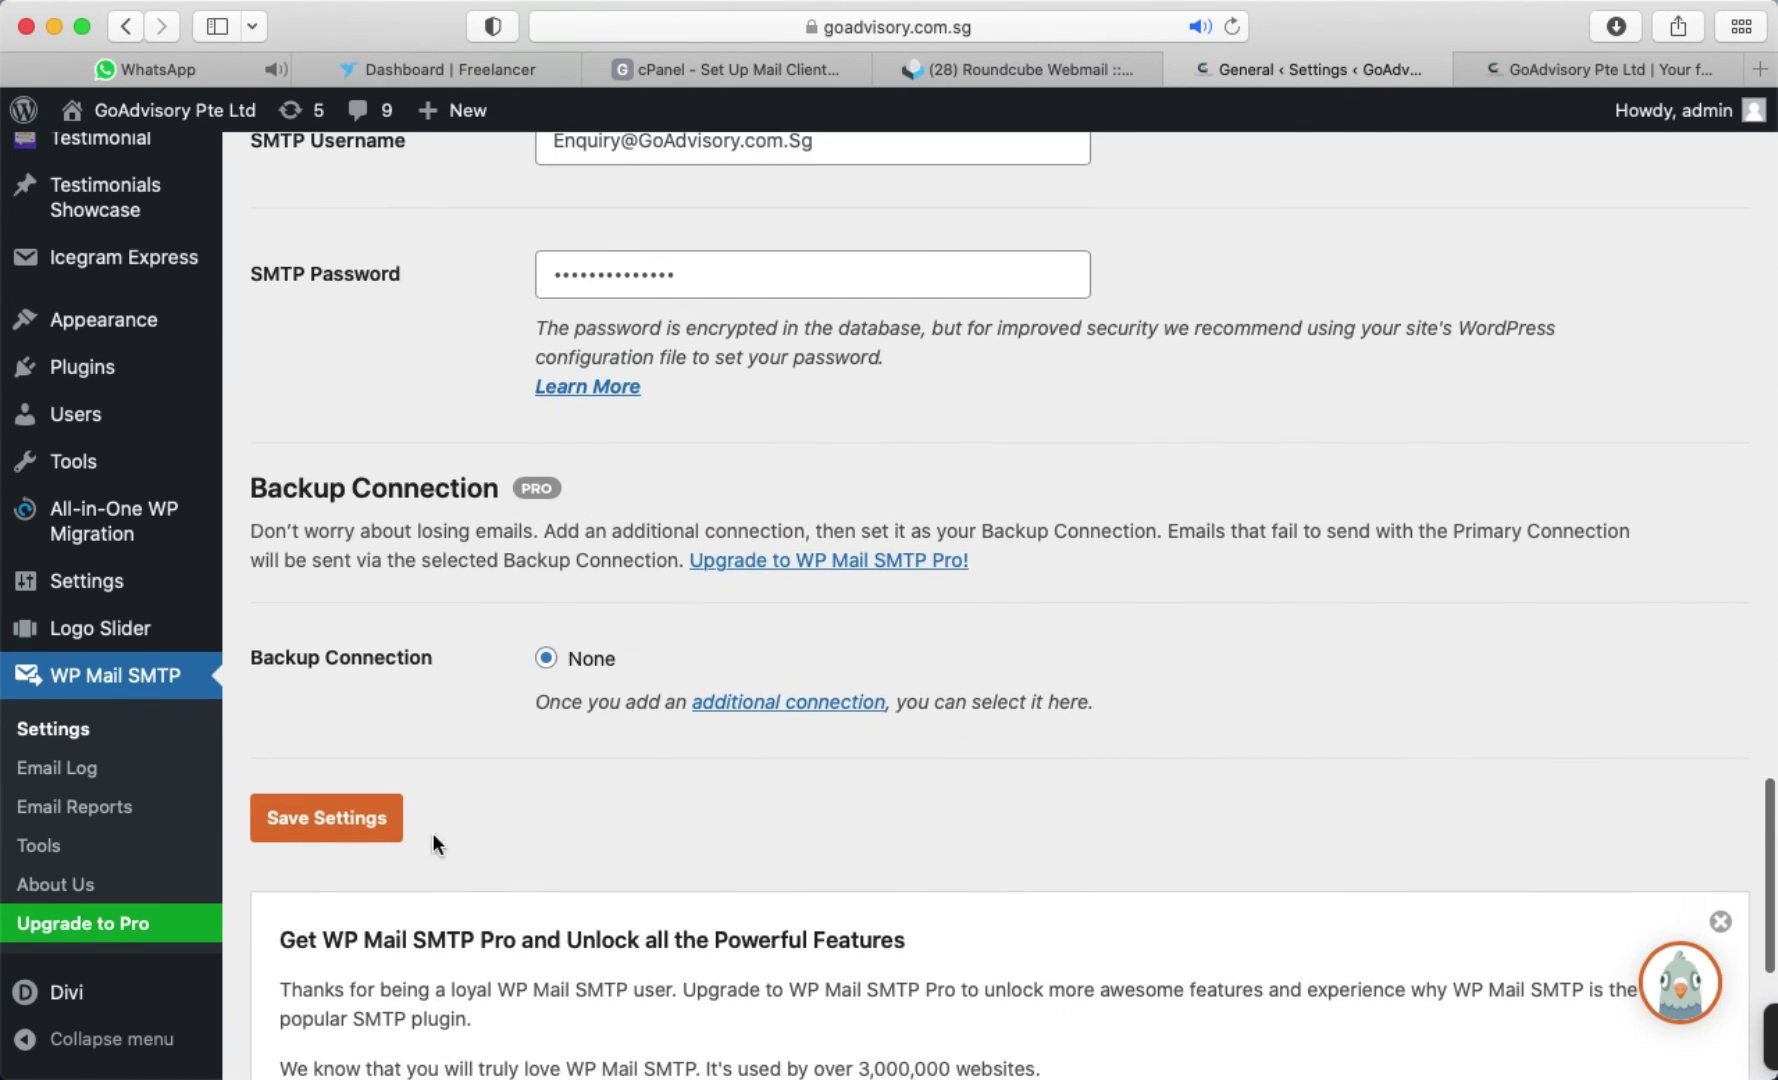
pyautogui.click(357, 828)
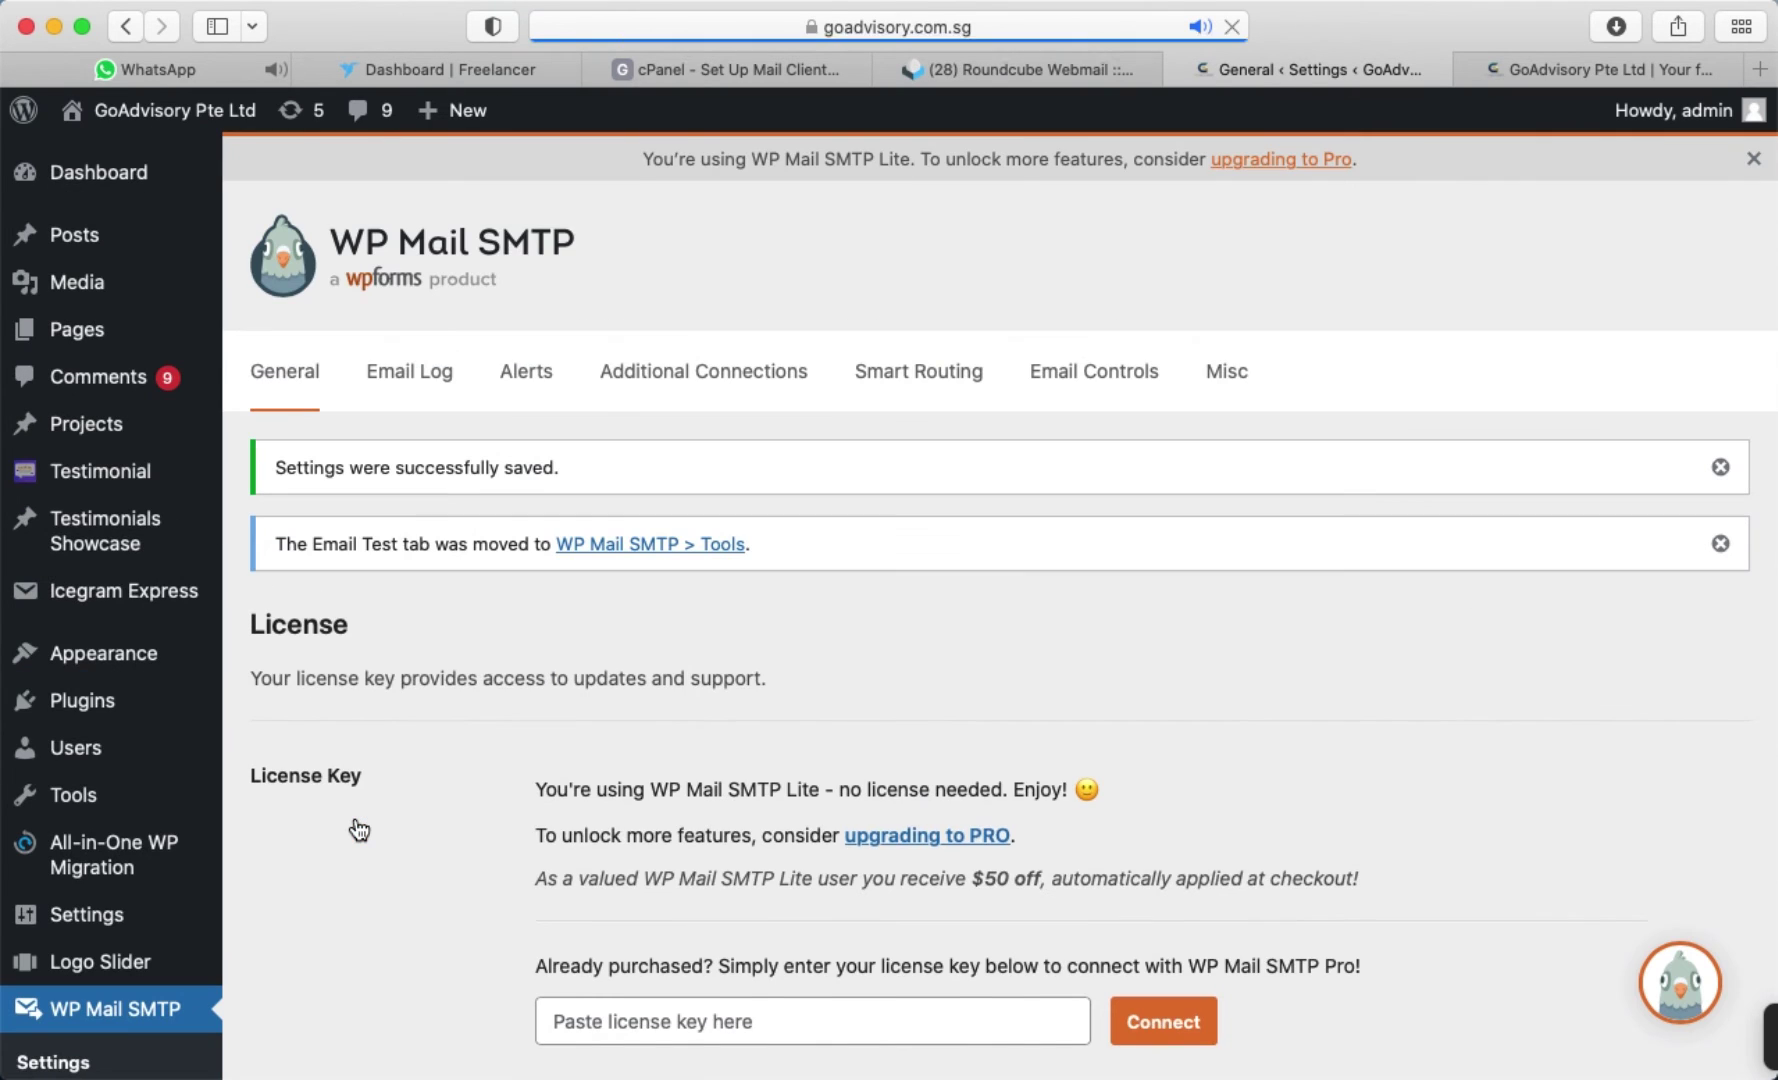
# - Send the HTML test email to the site's enquiry address, note SPF passing and DMARC flagged, then view Roundcube
pyautogui.click(645, 549)
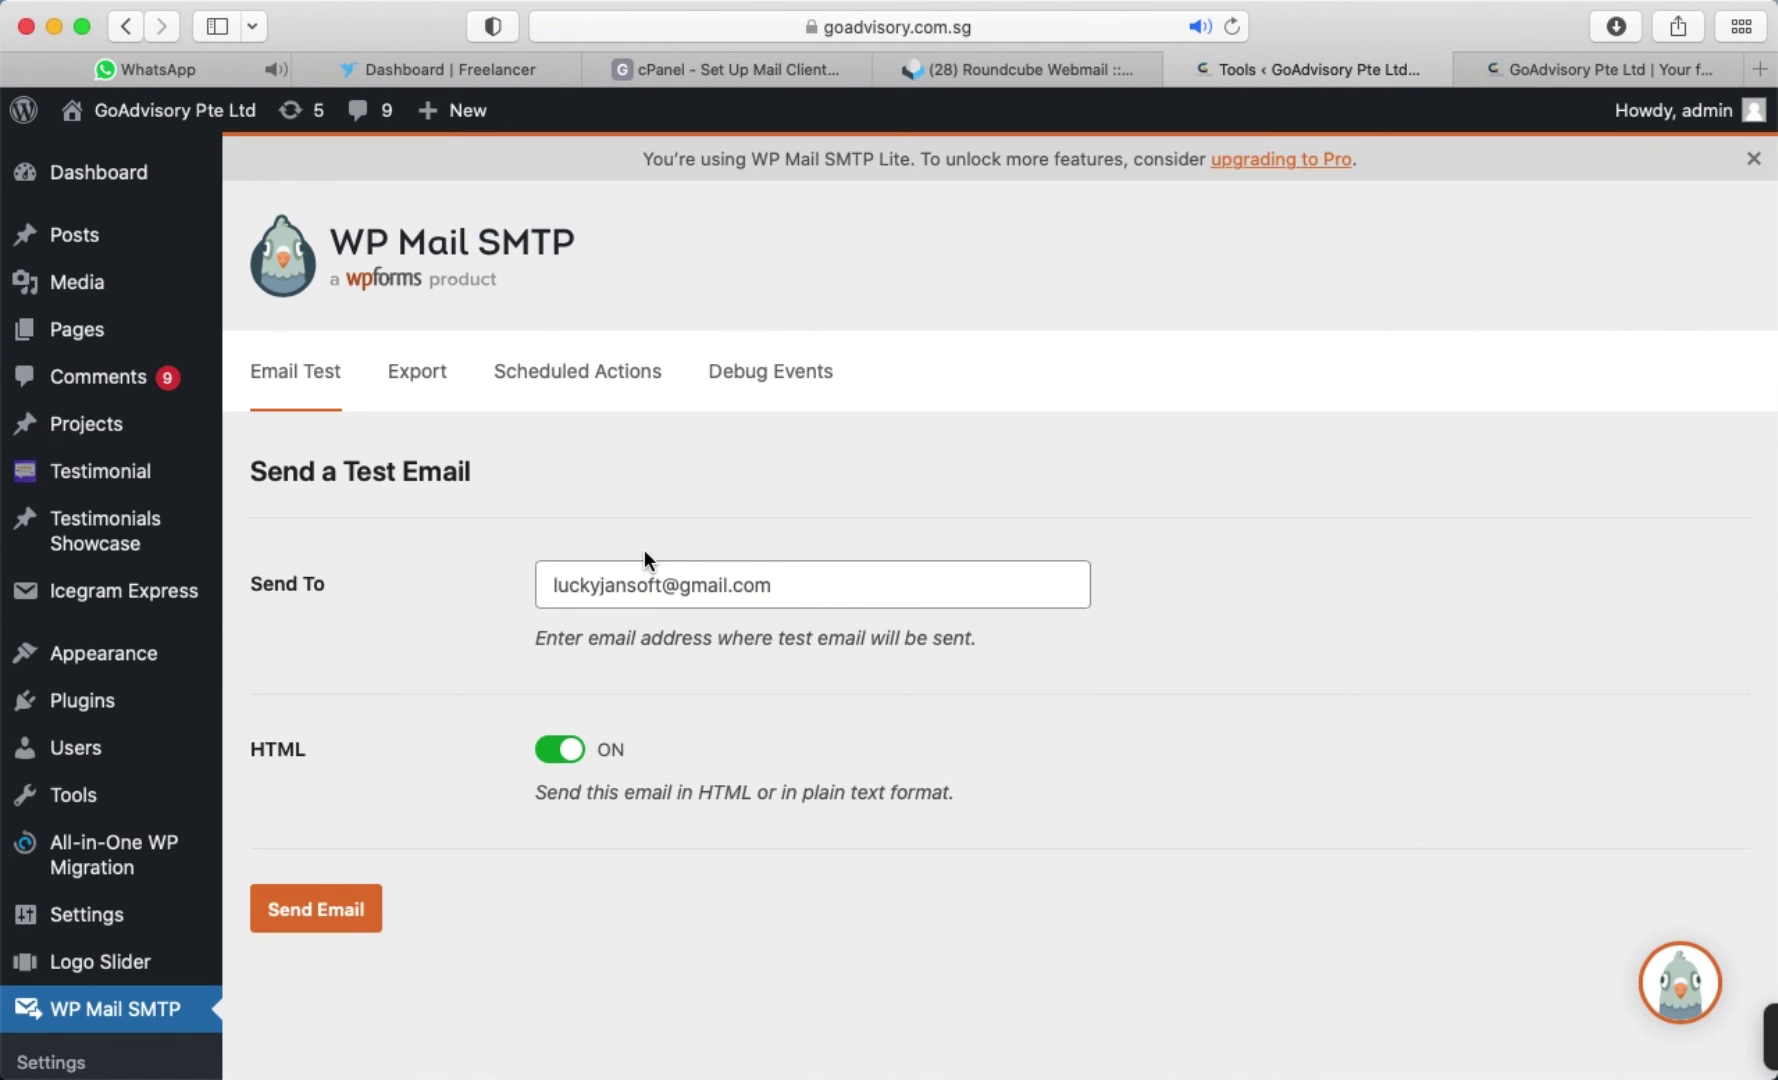
pyautogui.tripleClick(776, 585)
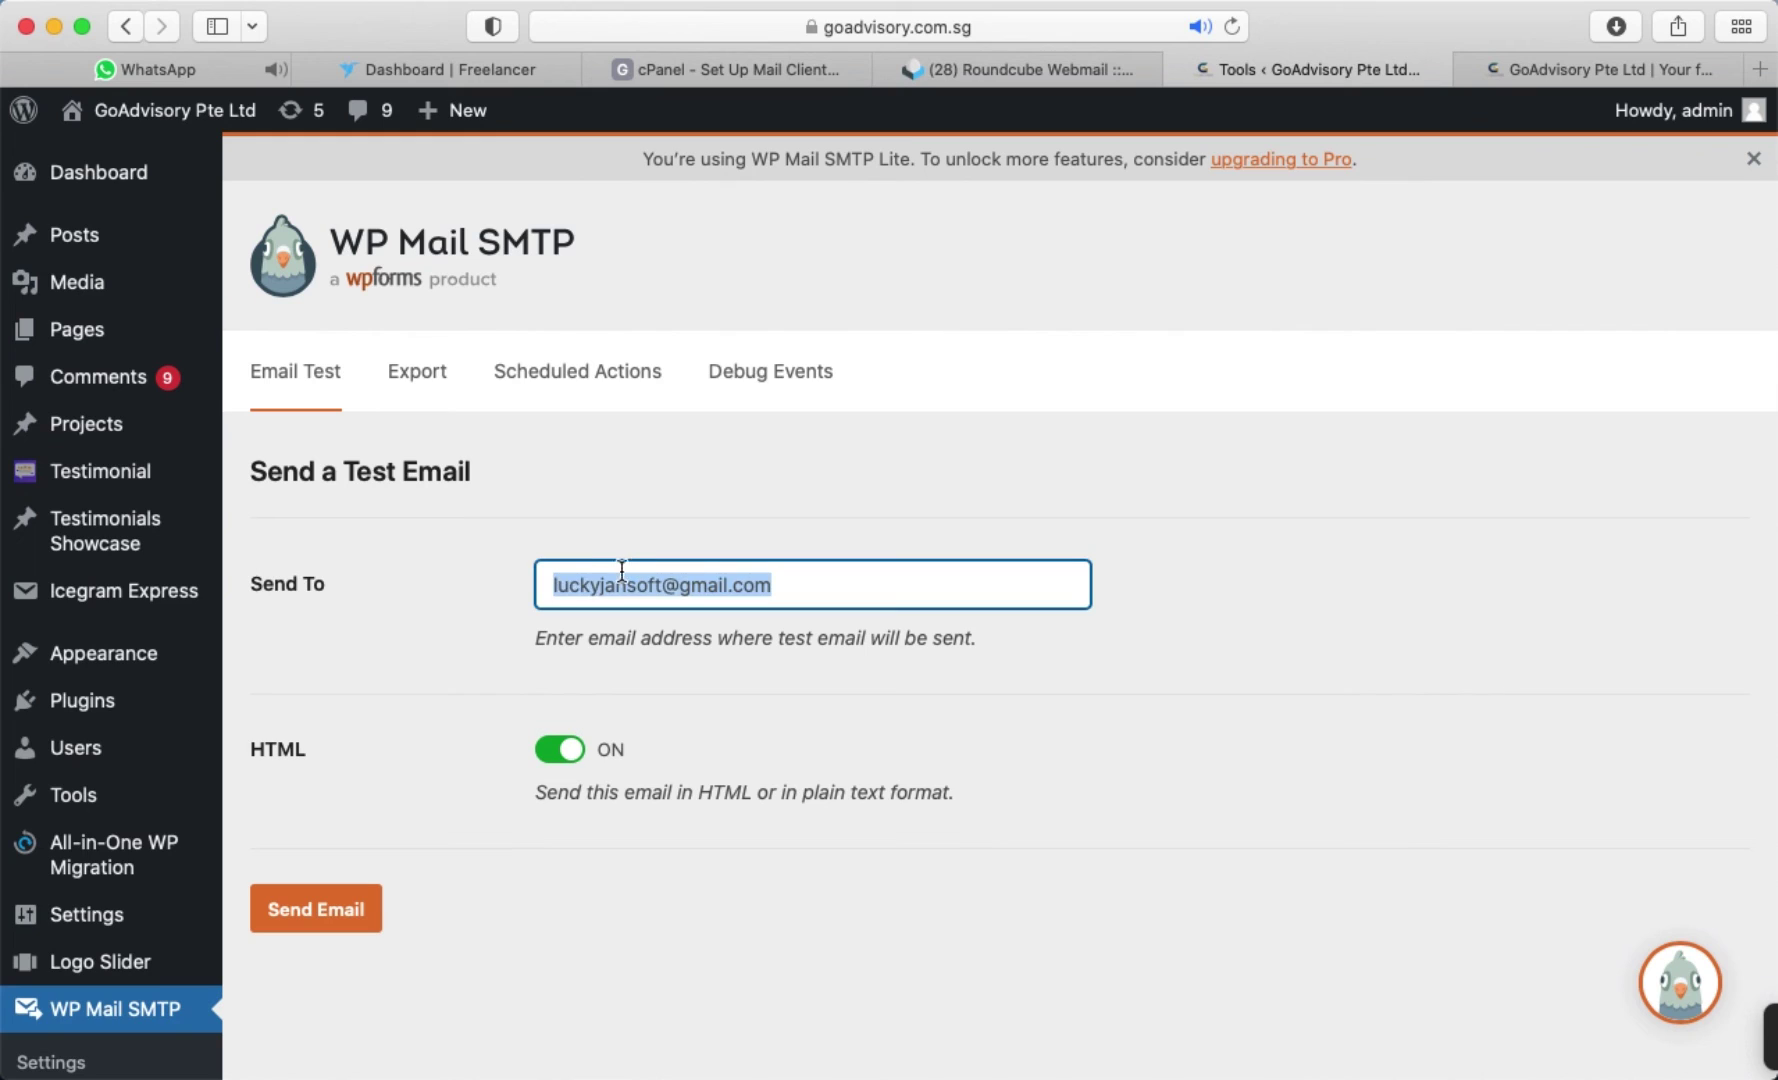
pyautogui.tripleClick(557, 578)
pyautogui.press('super+v')
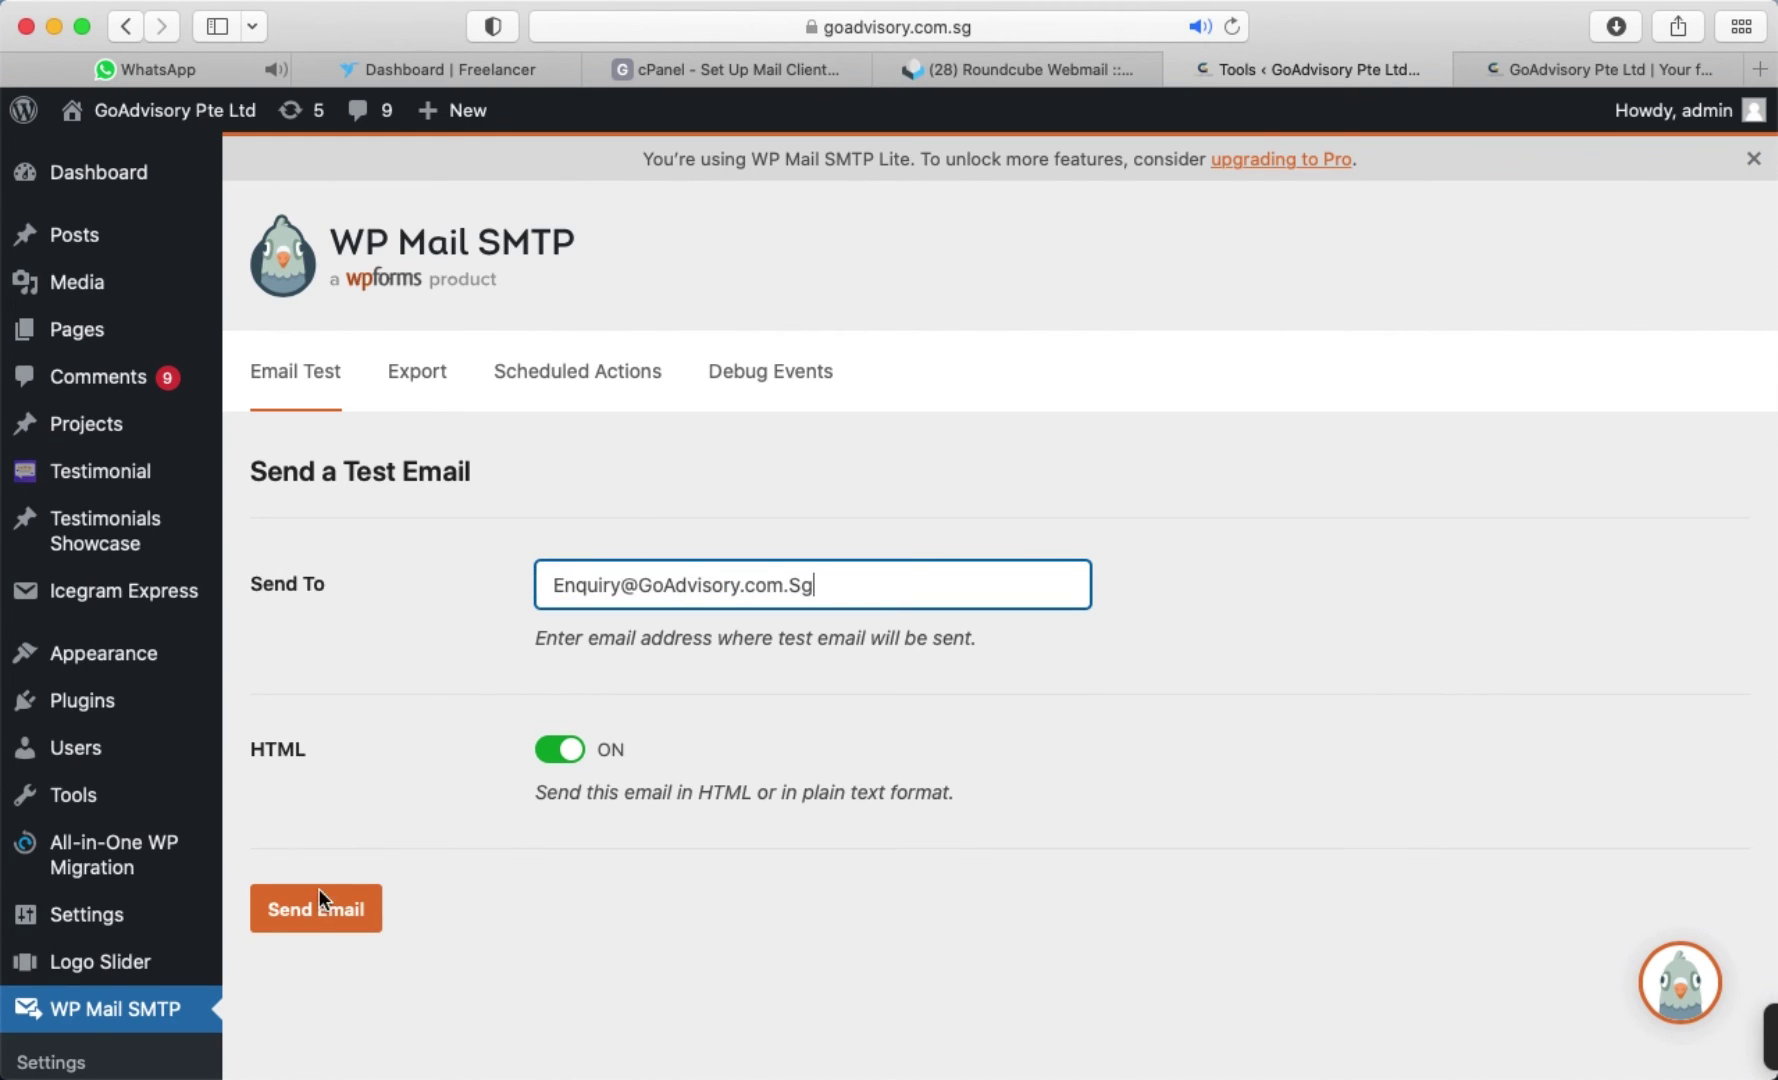
pyautogui.click(317, 920)
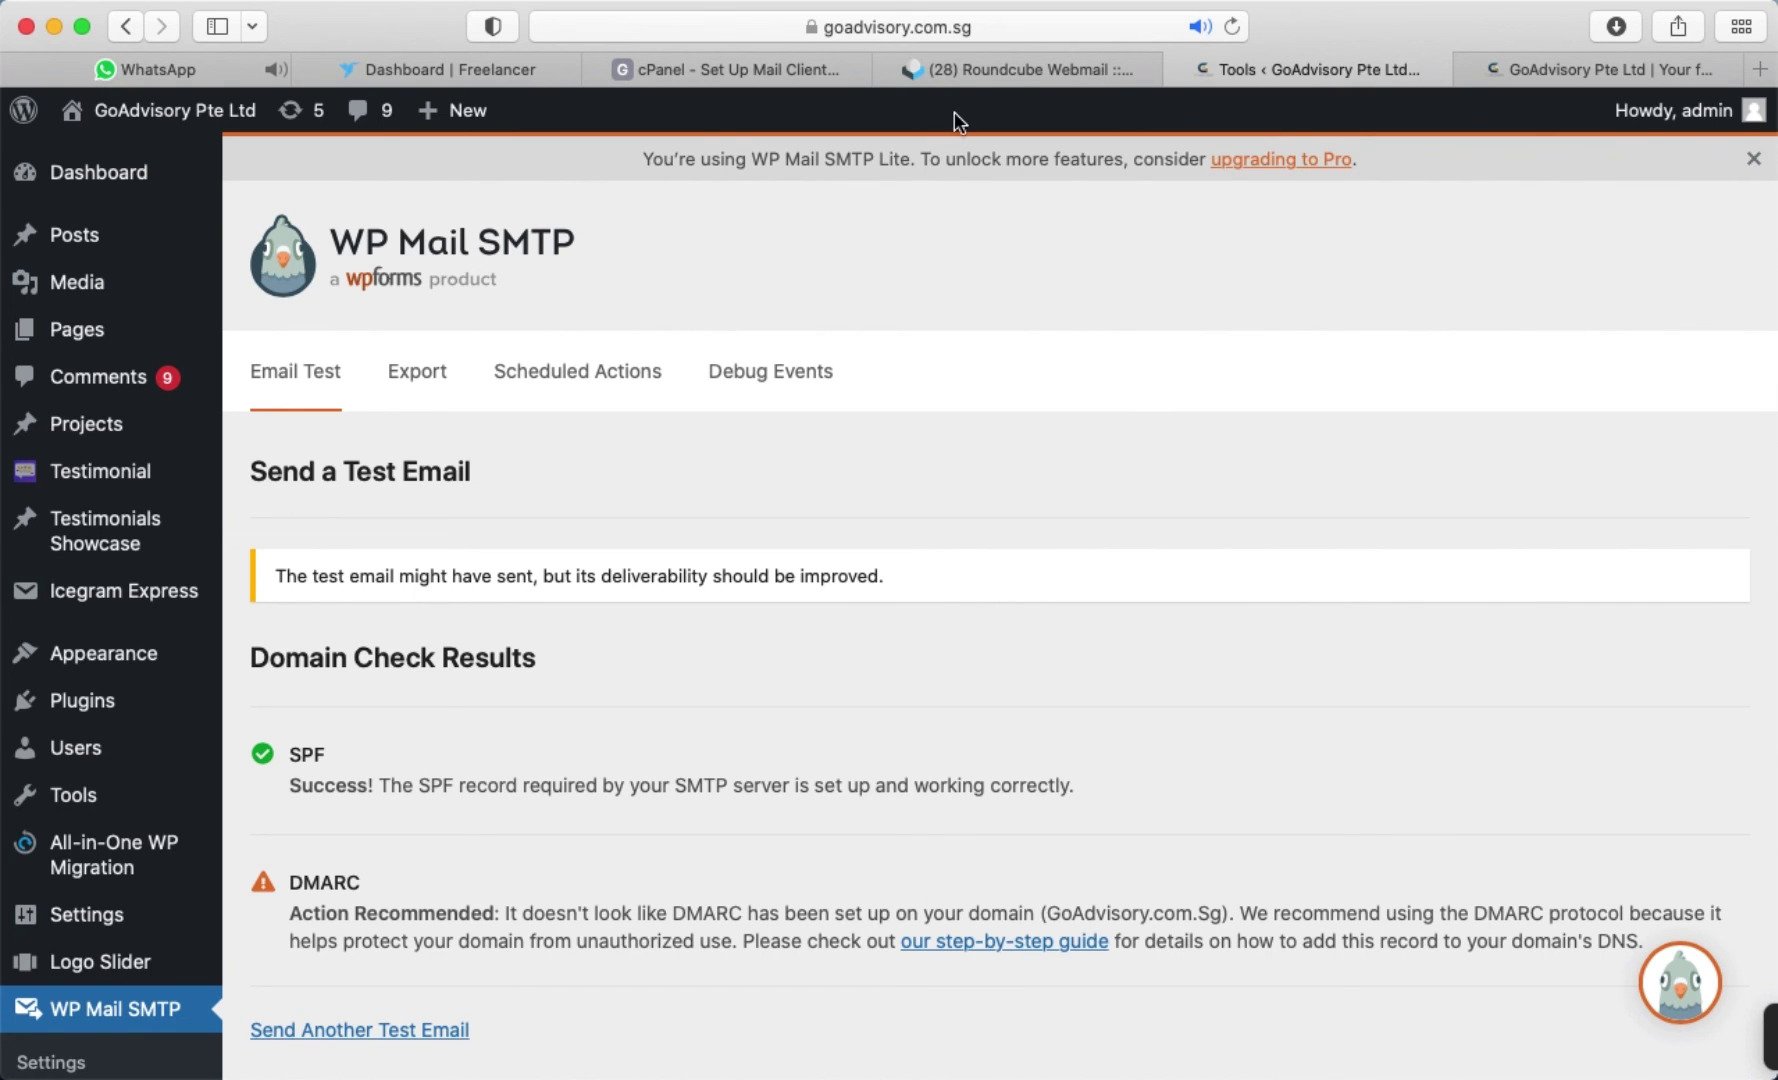
pyautogui.click(961, 66)
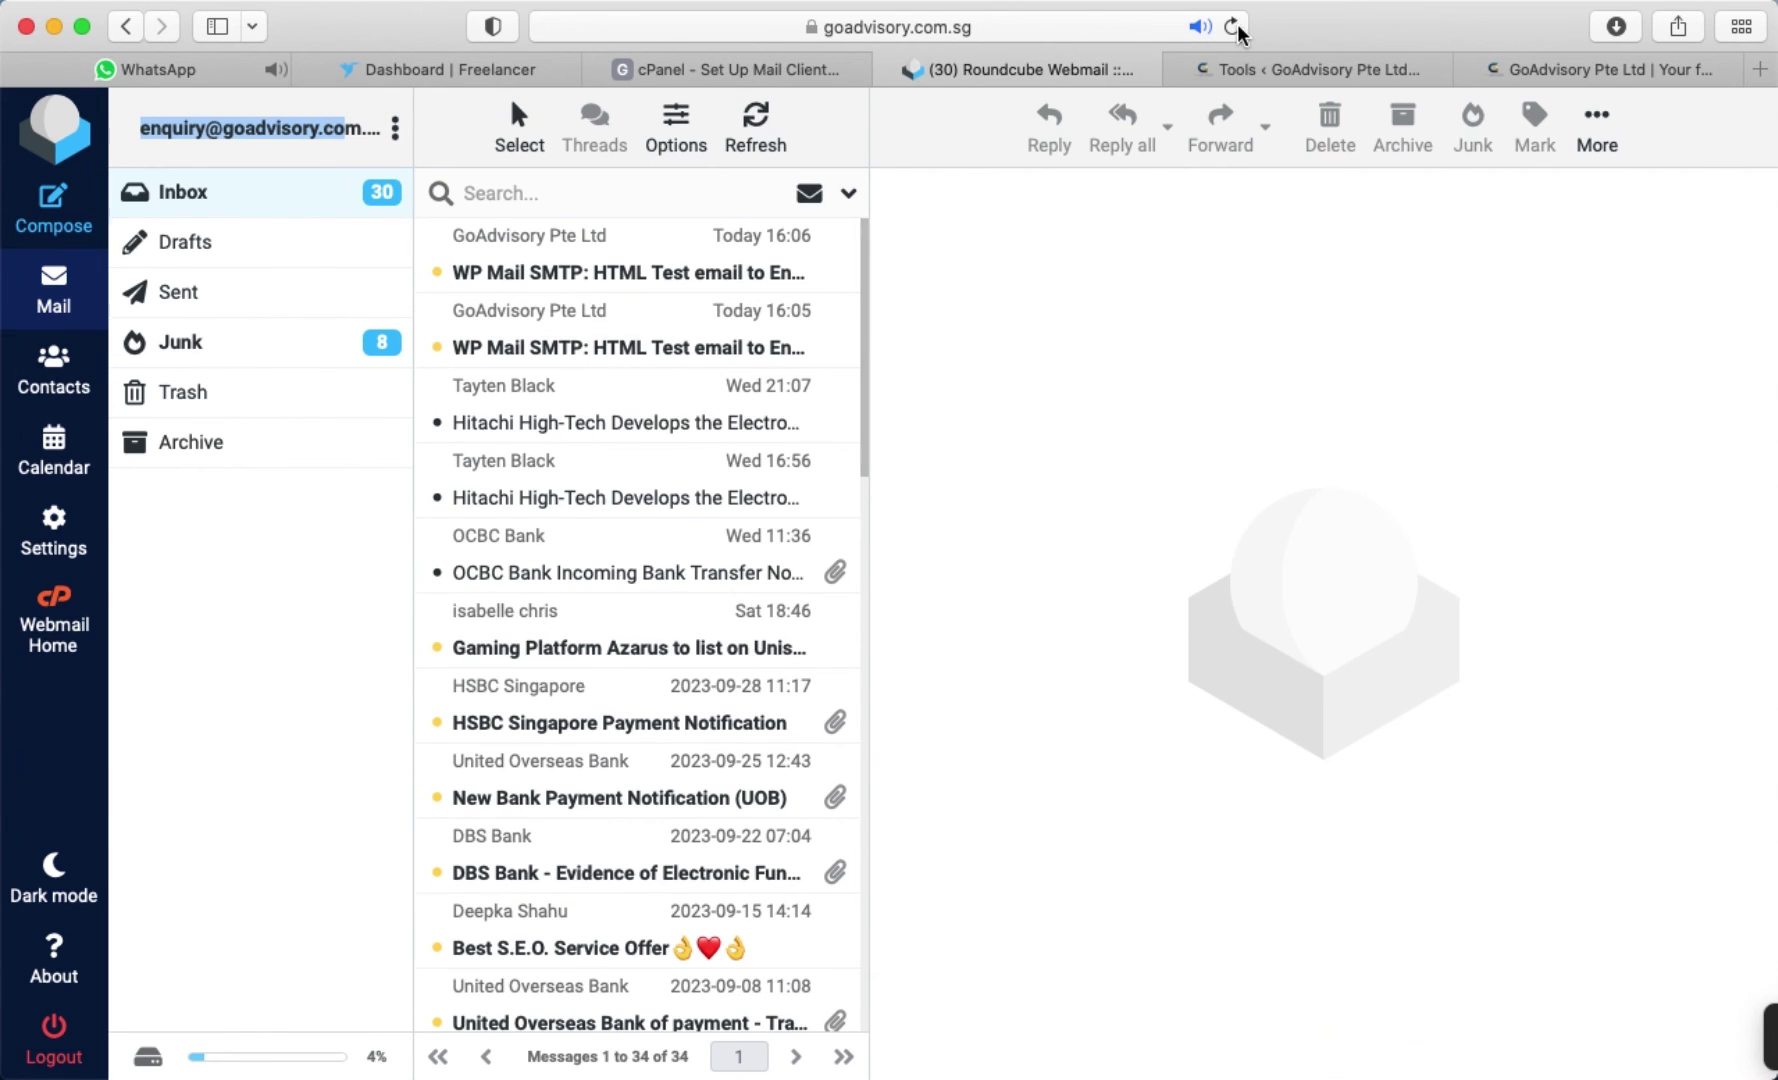
# - Read the newest WP Mail SMTP test email in Roundcube, then return to the WordPress Tools tab
pyautogui.click(638, 277)
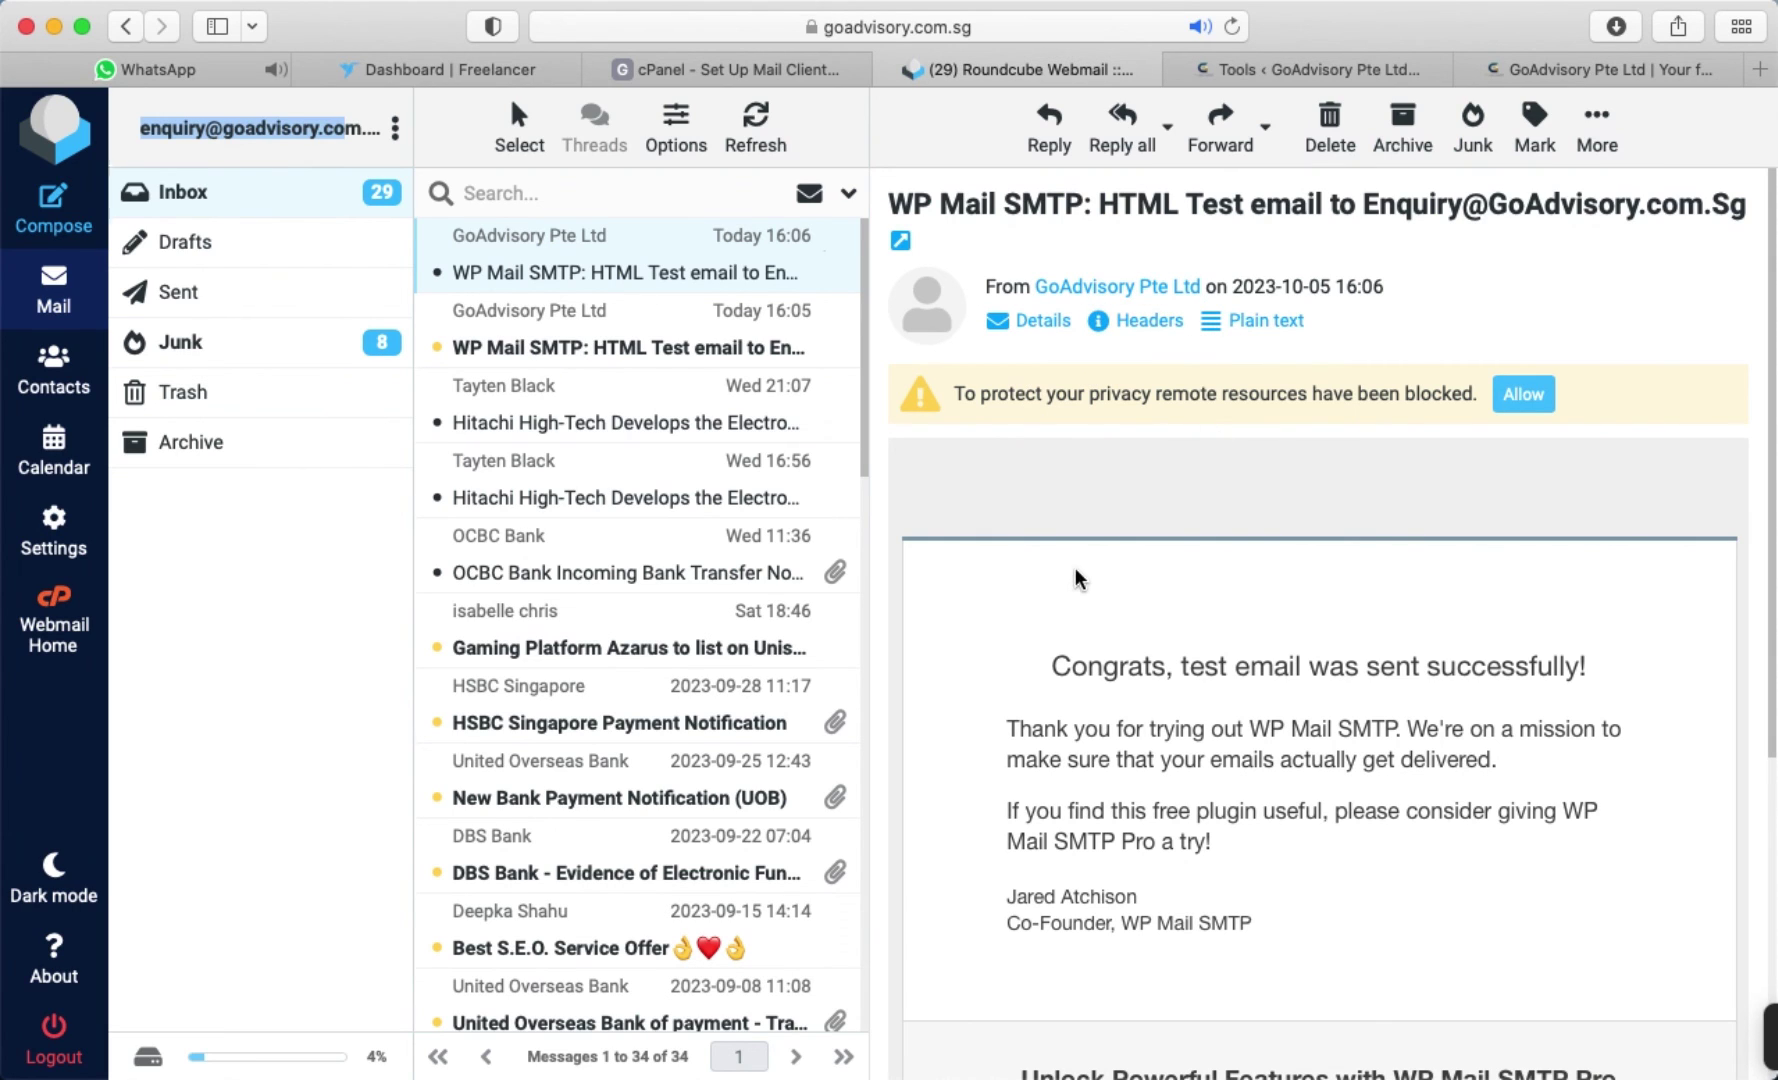
pyautogui.click(1322, 69)
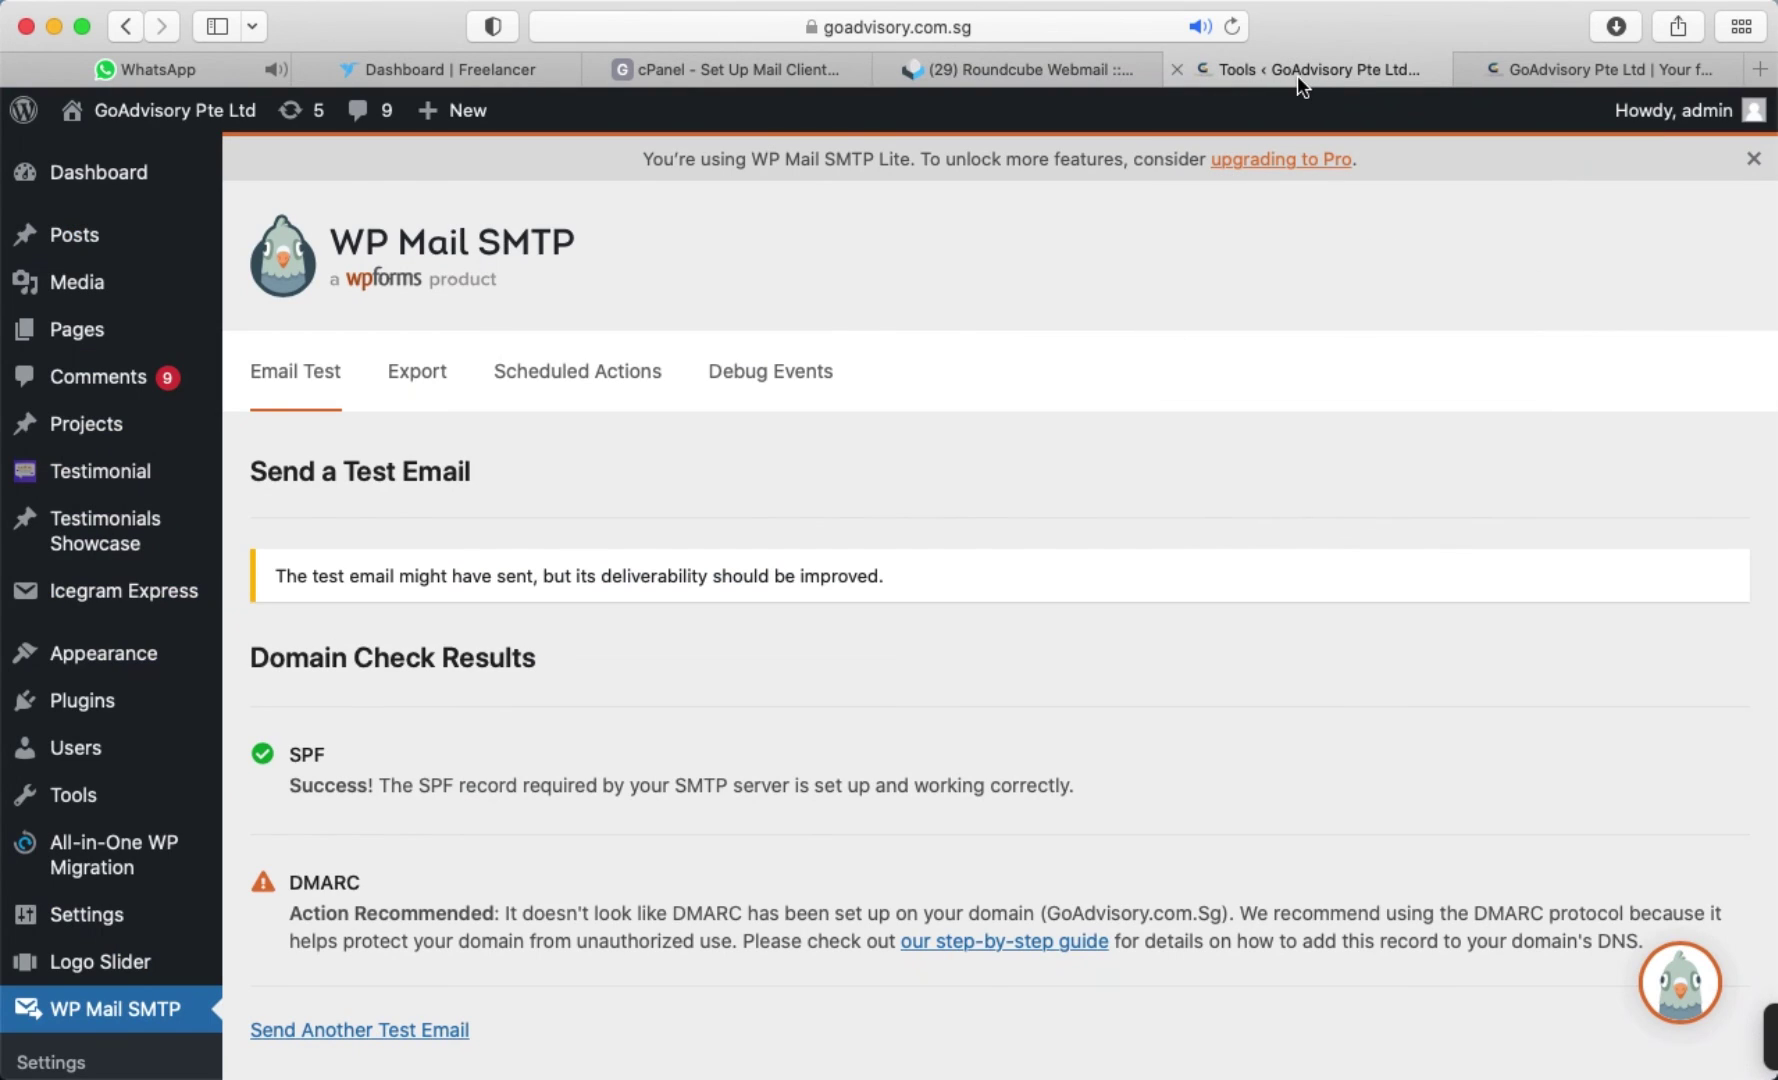
# - On the live contact page, enter 'testing' as both Name and Company Name
pyautogui.click(1528, 66)
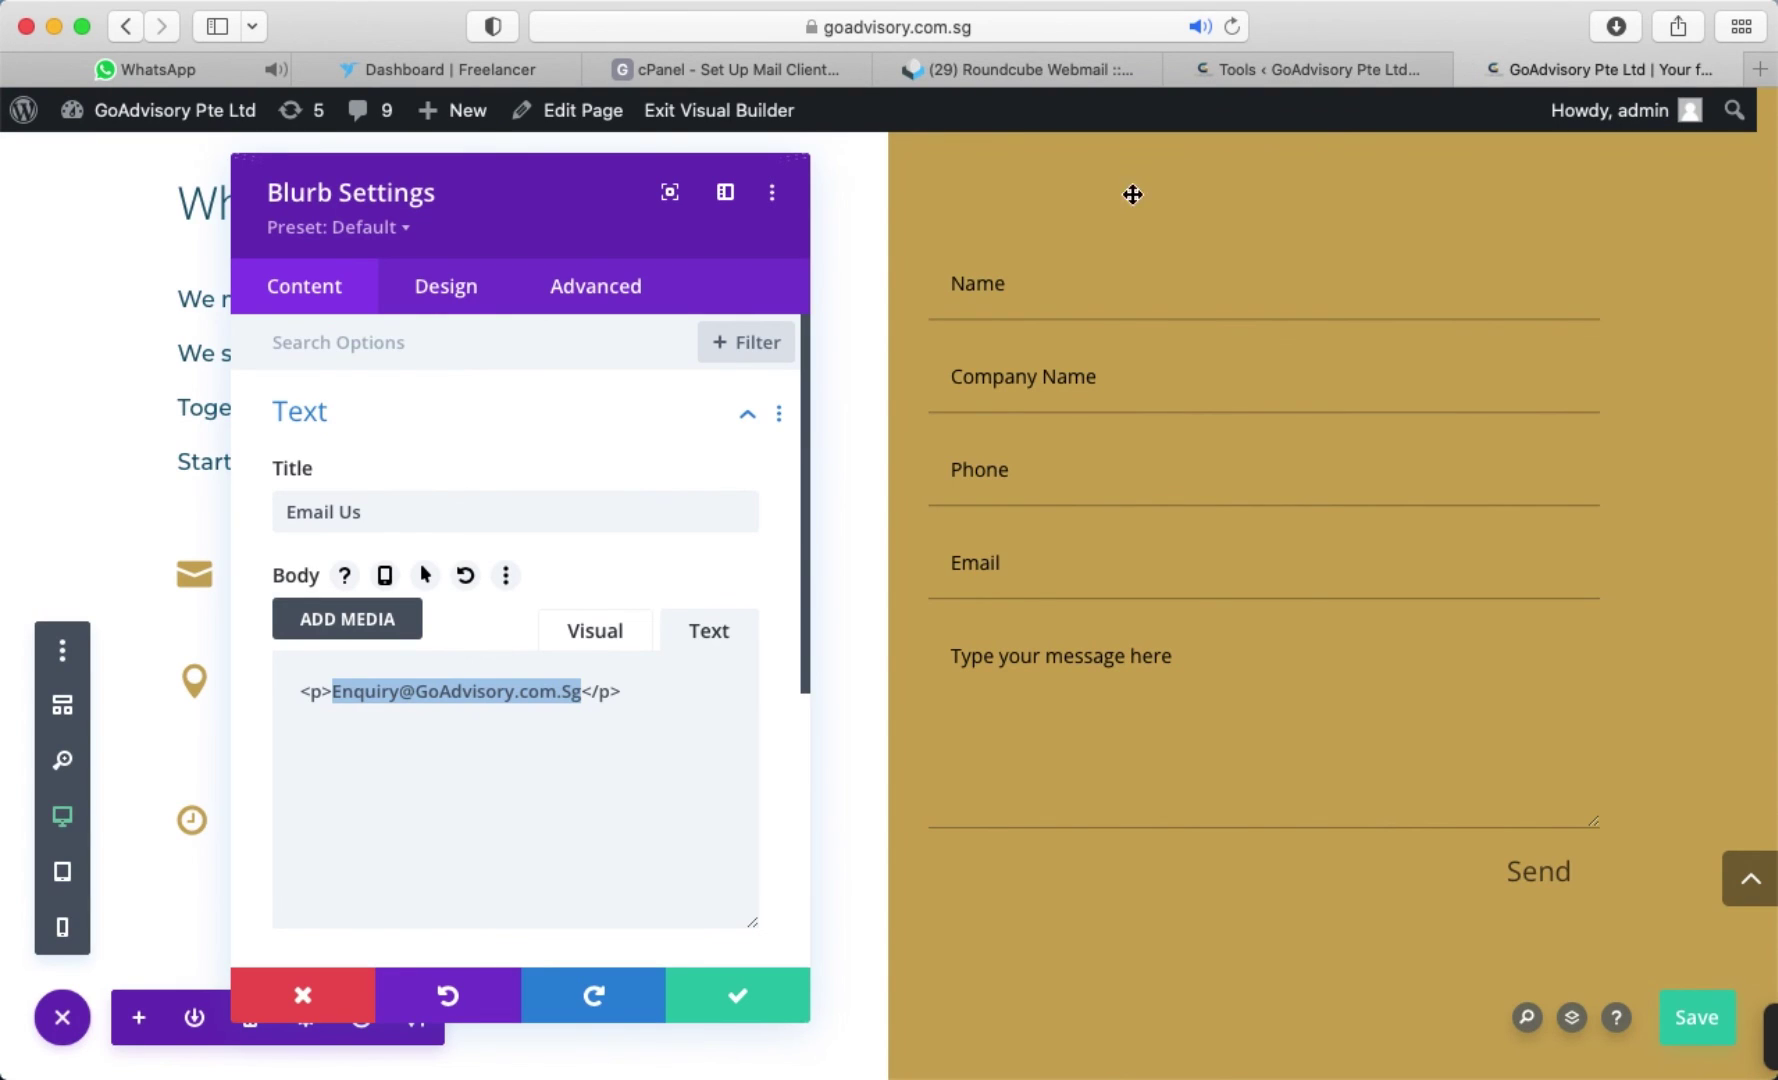
pyautogui.click(1314, 67)
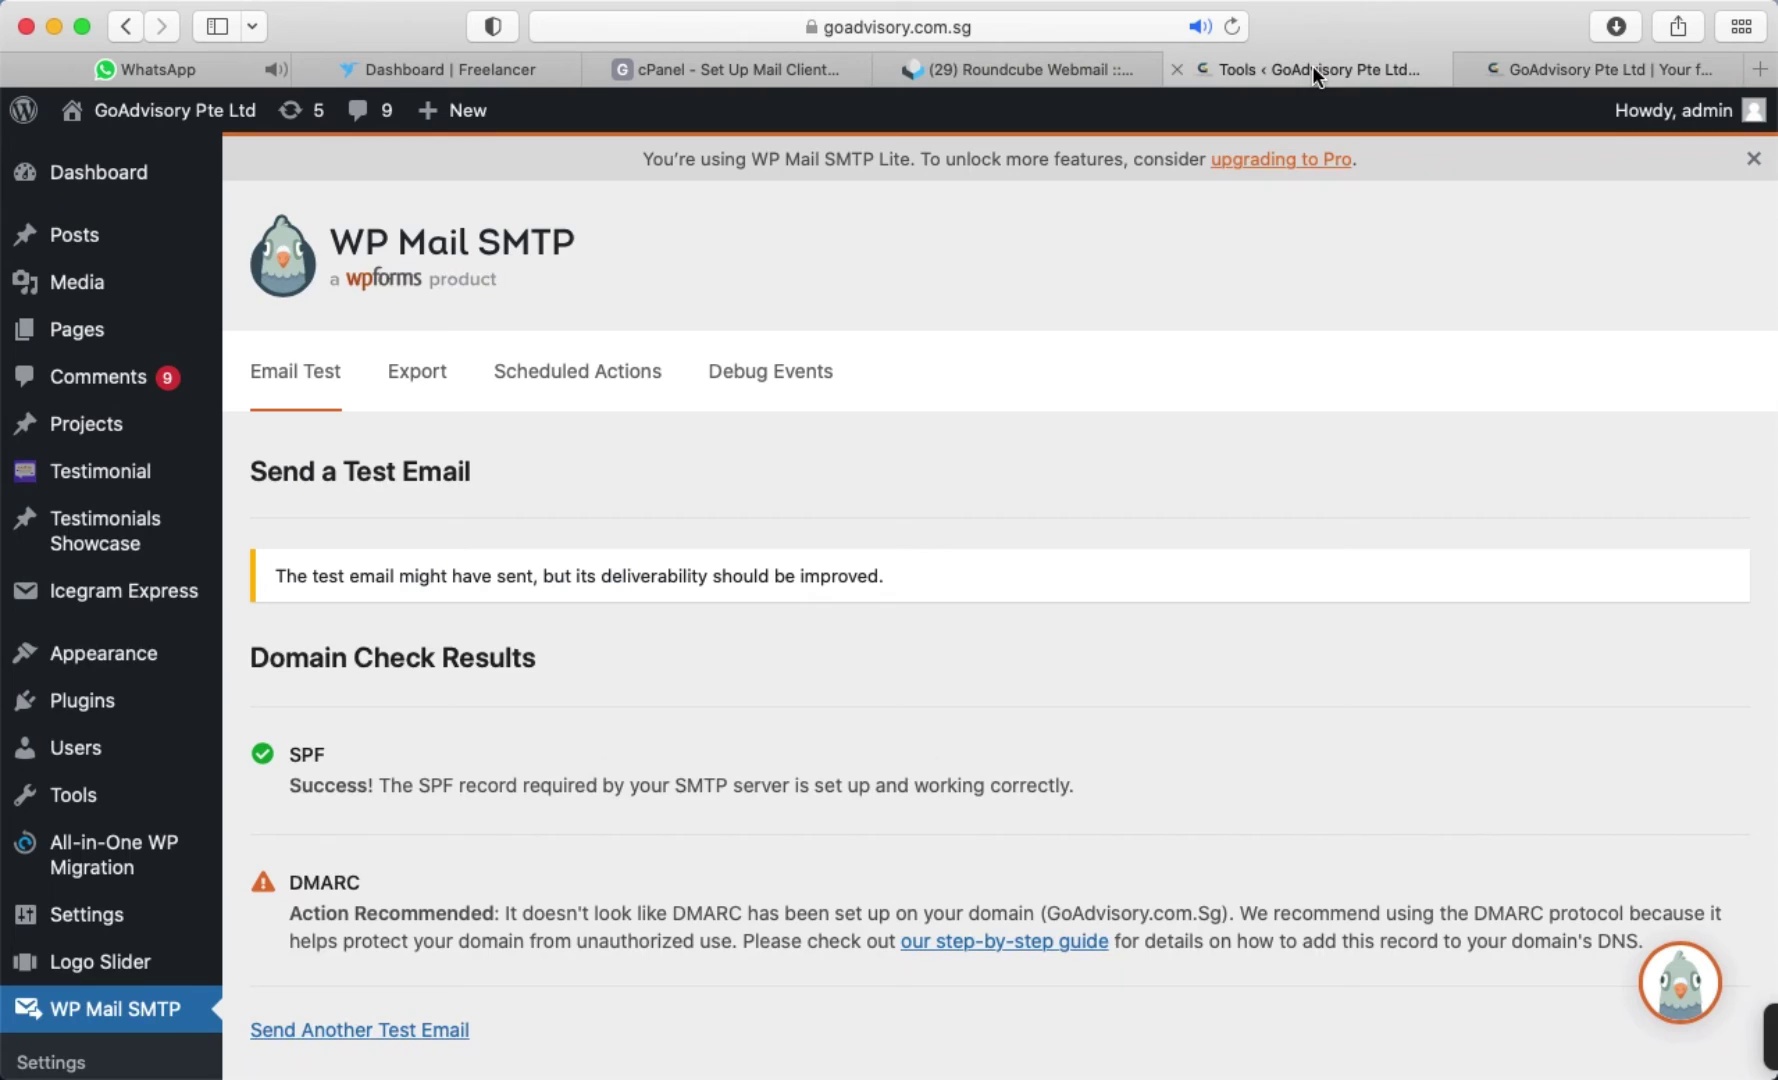
pyautogui.click(1597, 67)
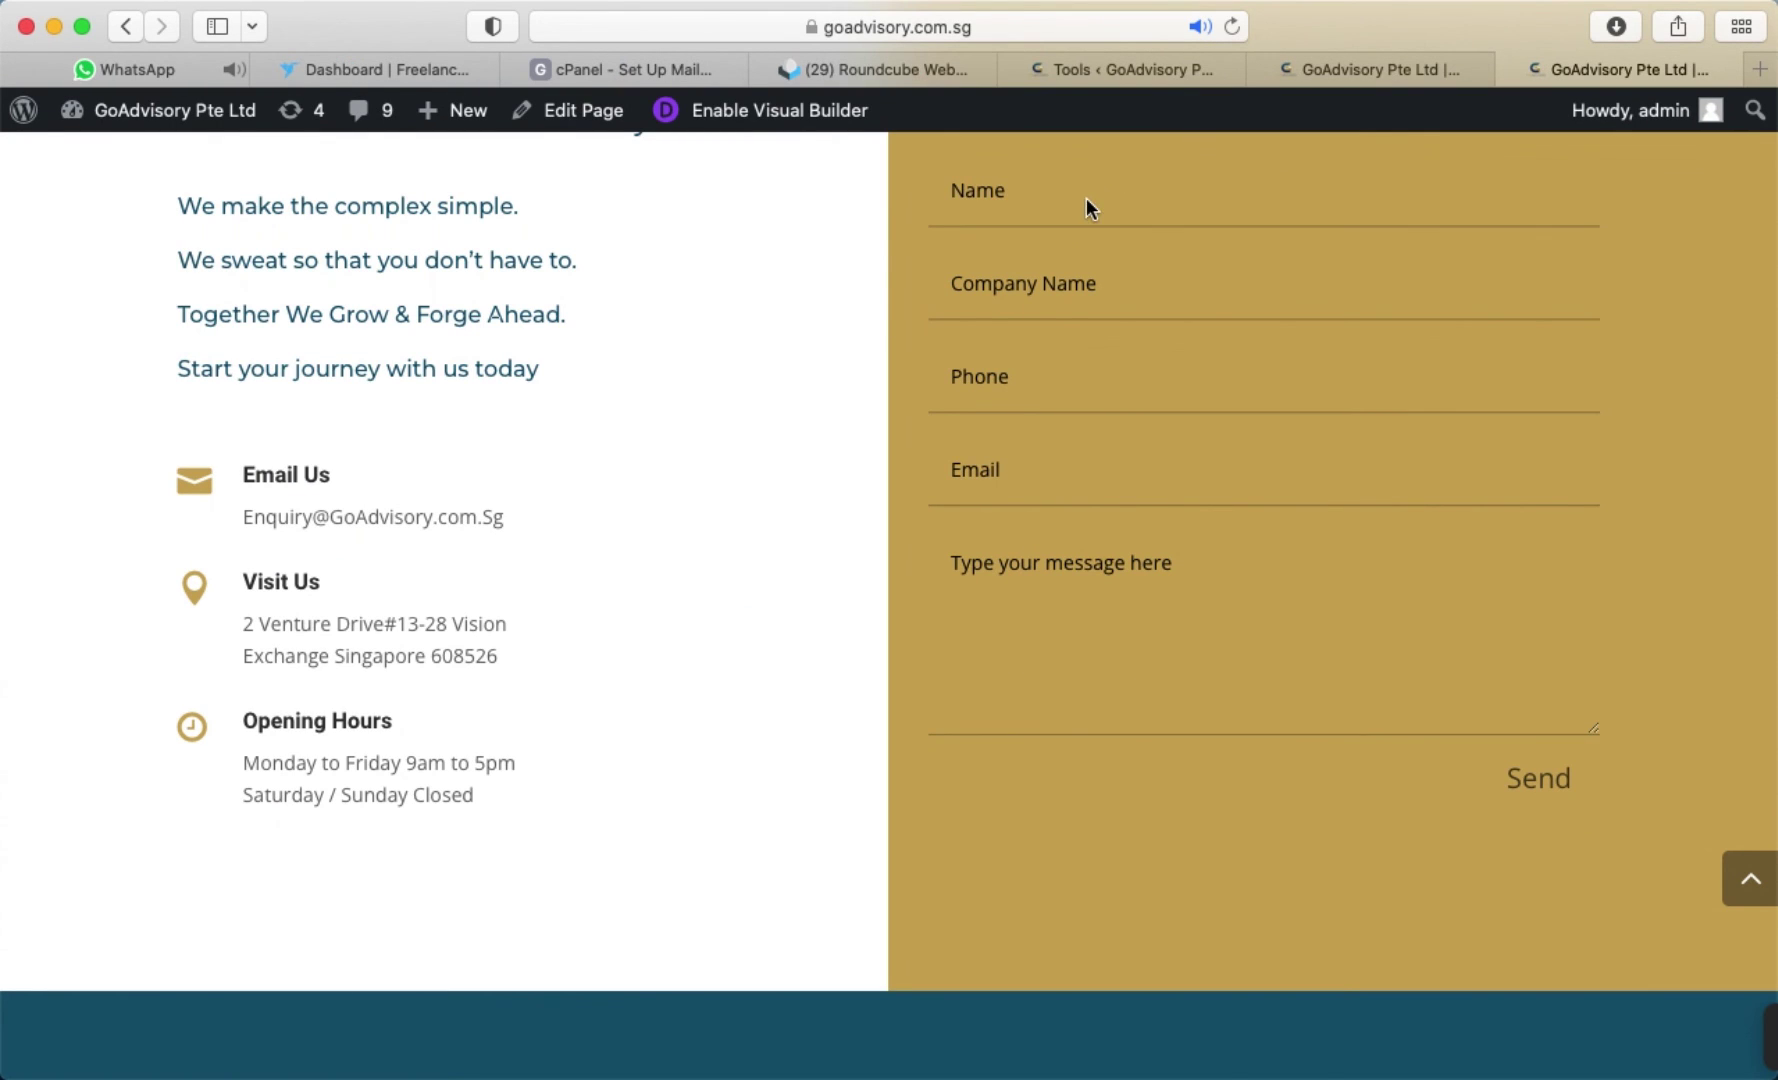
pyautogui.click(1086, 198)
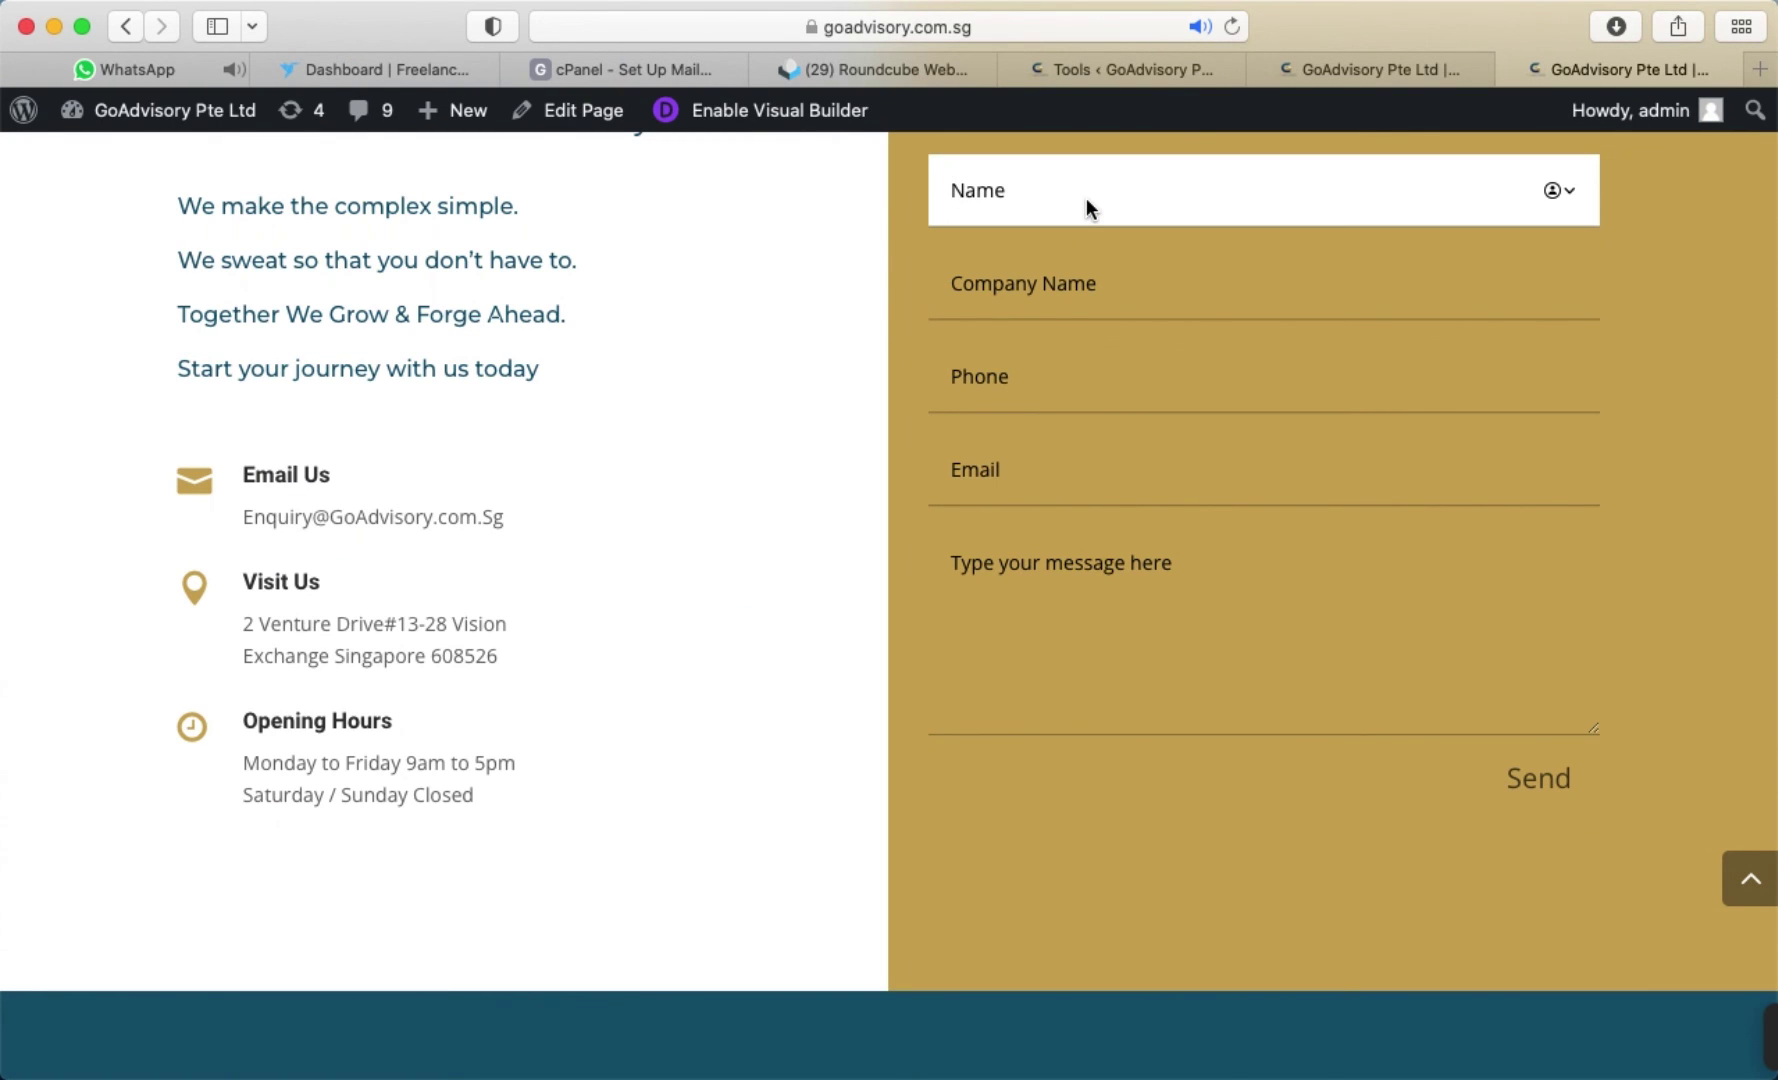
pyautogui.write('testing')
pyautogui.click(1121, 299)
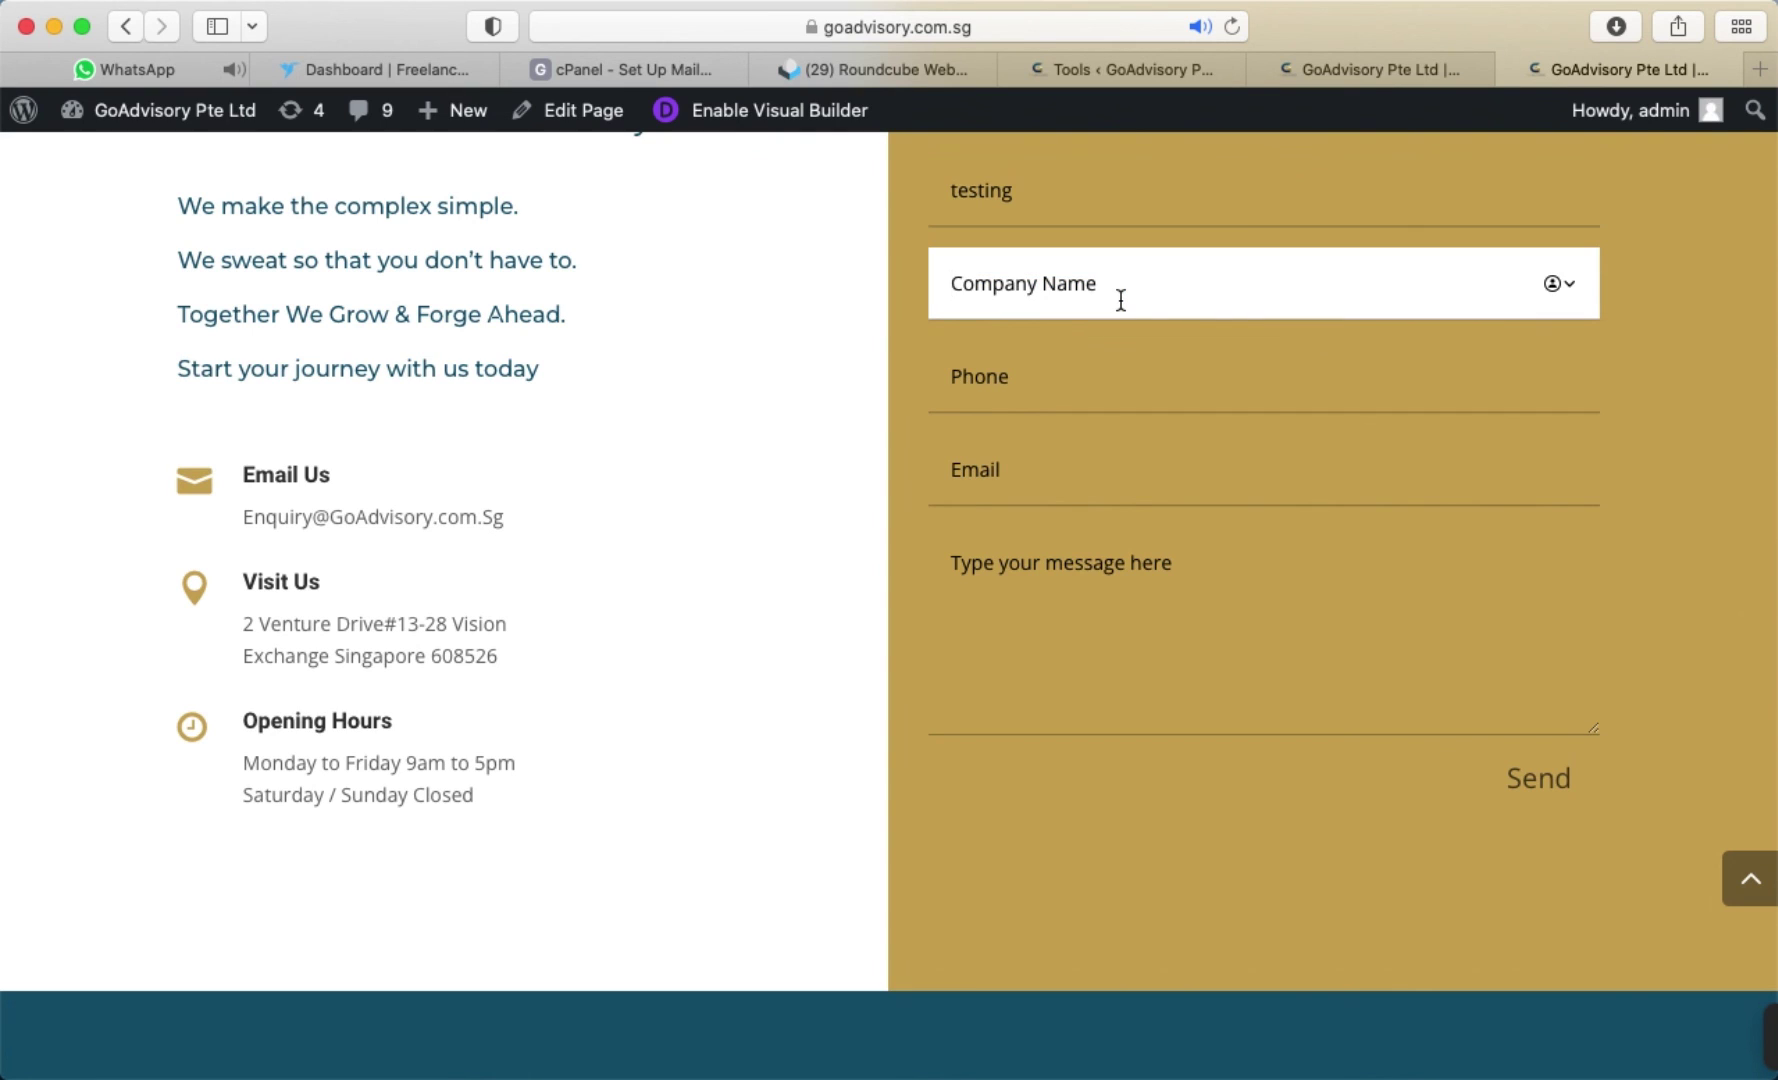
pyautogui.write('testing')
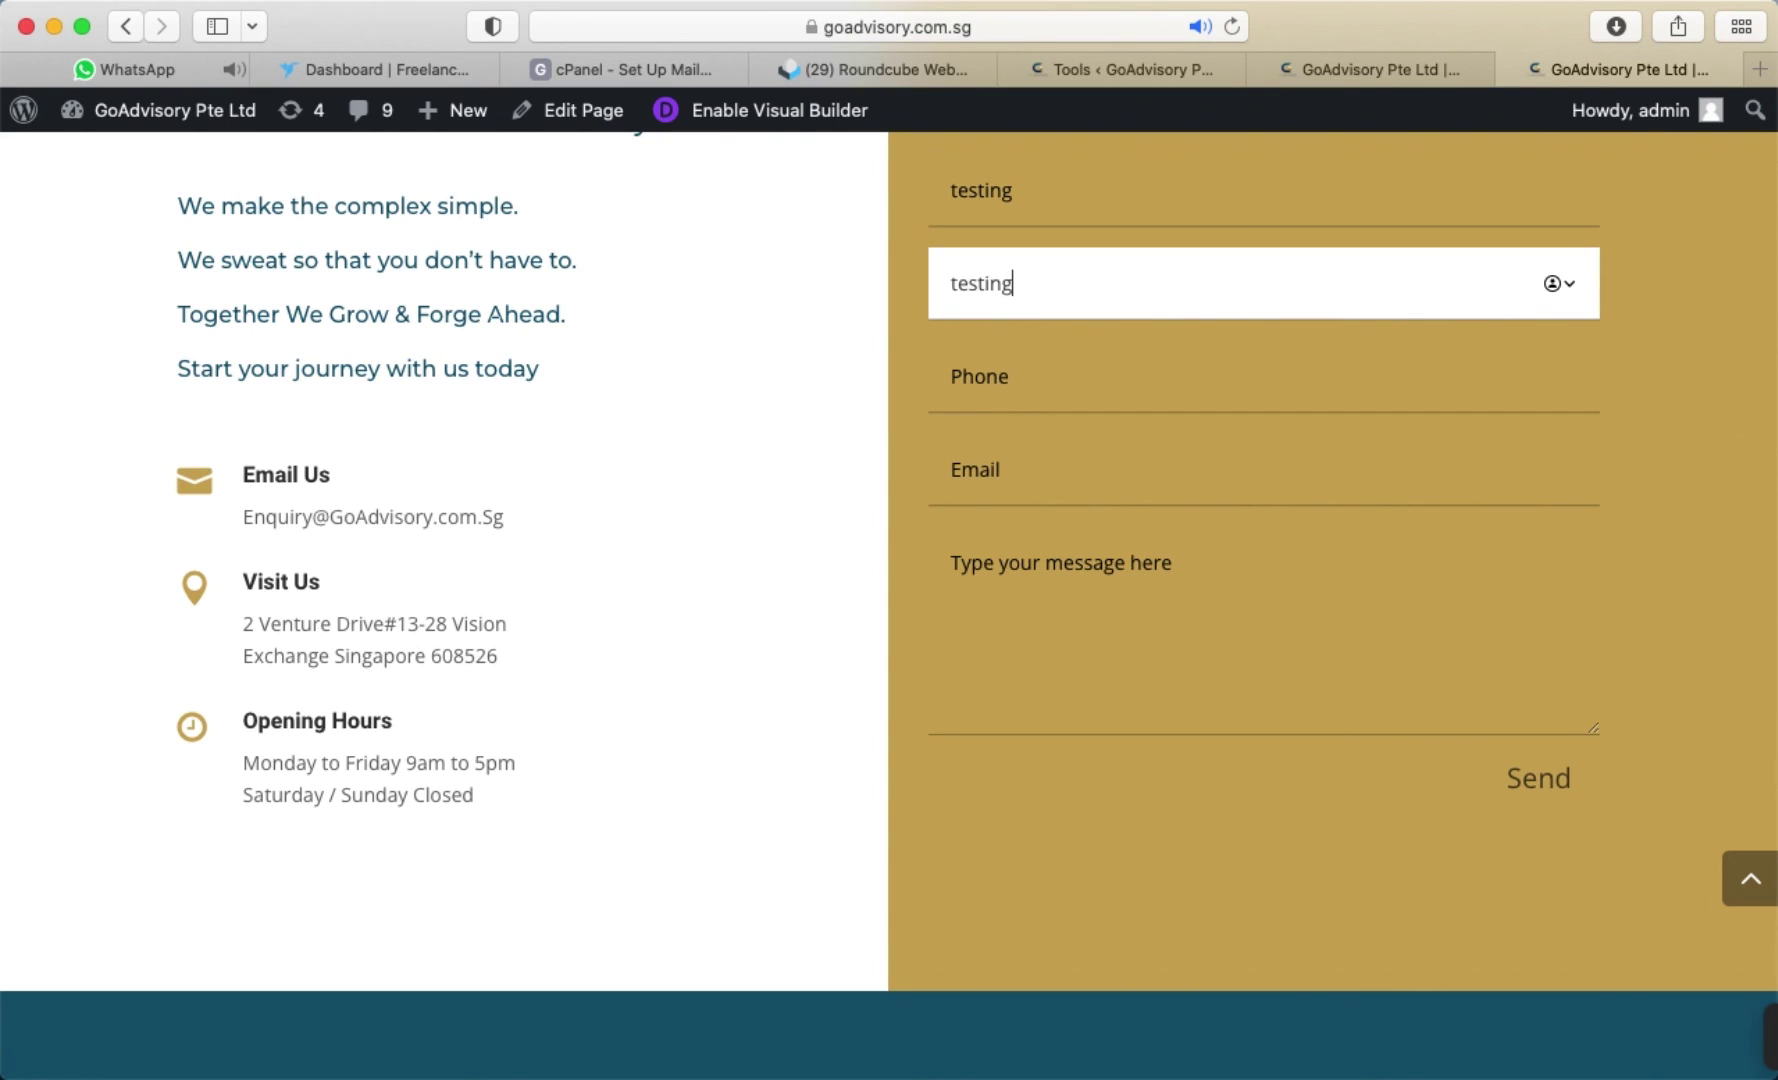
# - Fill Phone 1234567, the sender's e-mail and message 'testing email', then submit the form
pyautogui.click(1119, 399)
pyautogui.write('1234567')
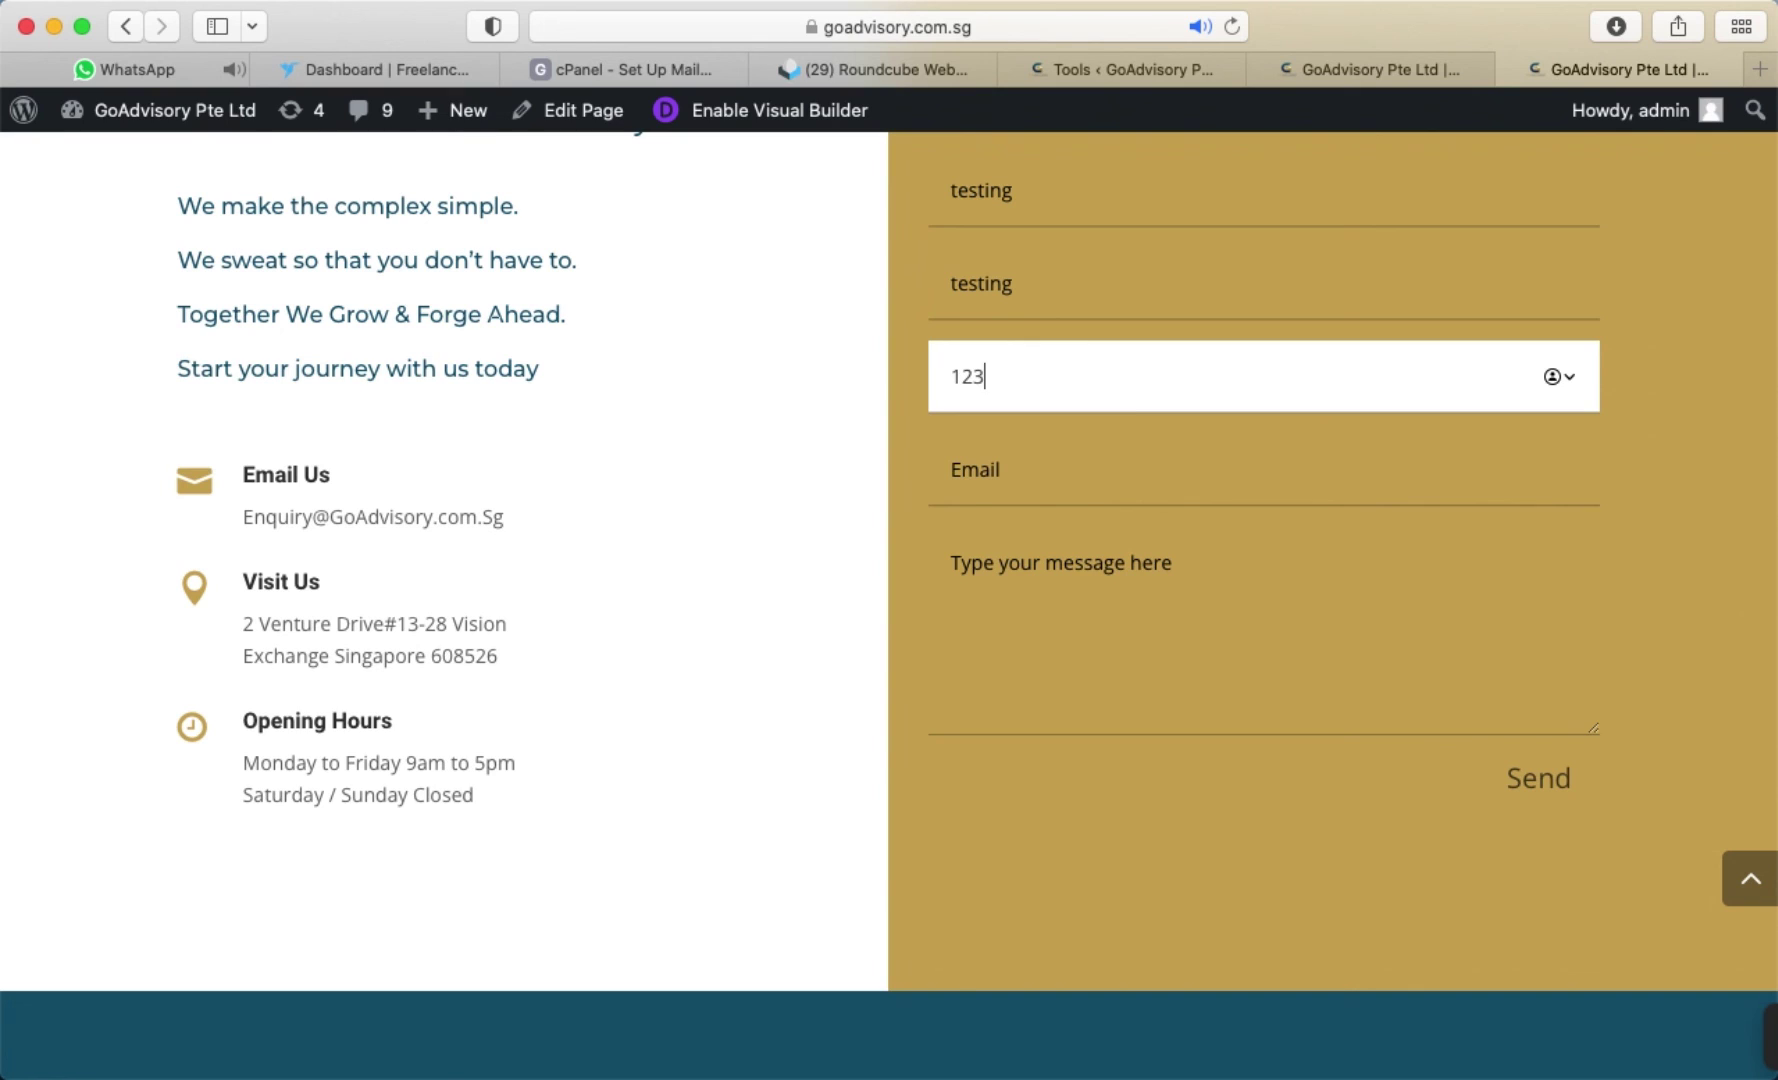
pyautogui.click(1125, 483)
pyautogui.press('super+v')
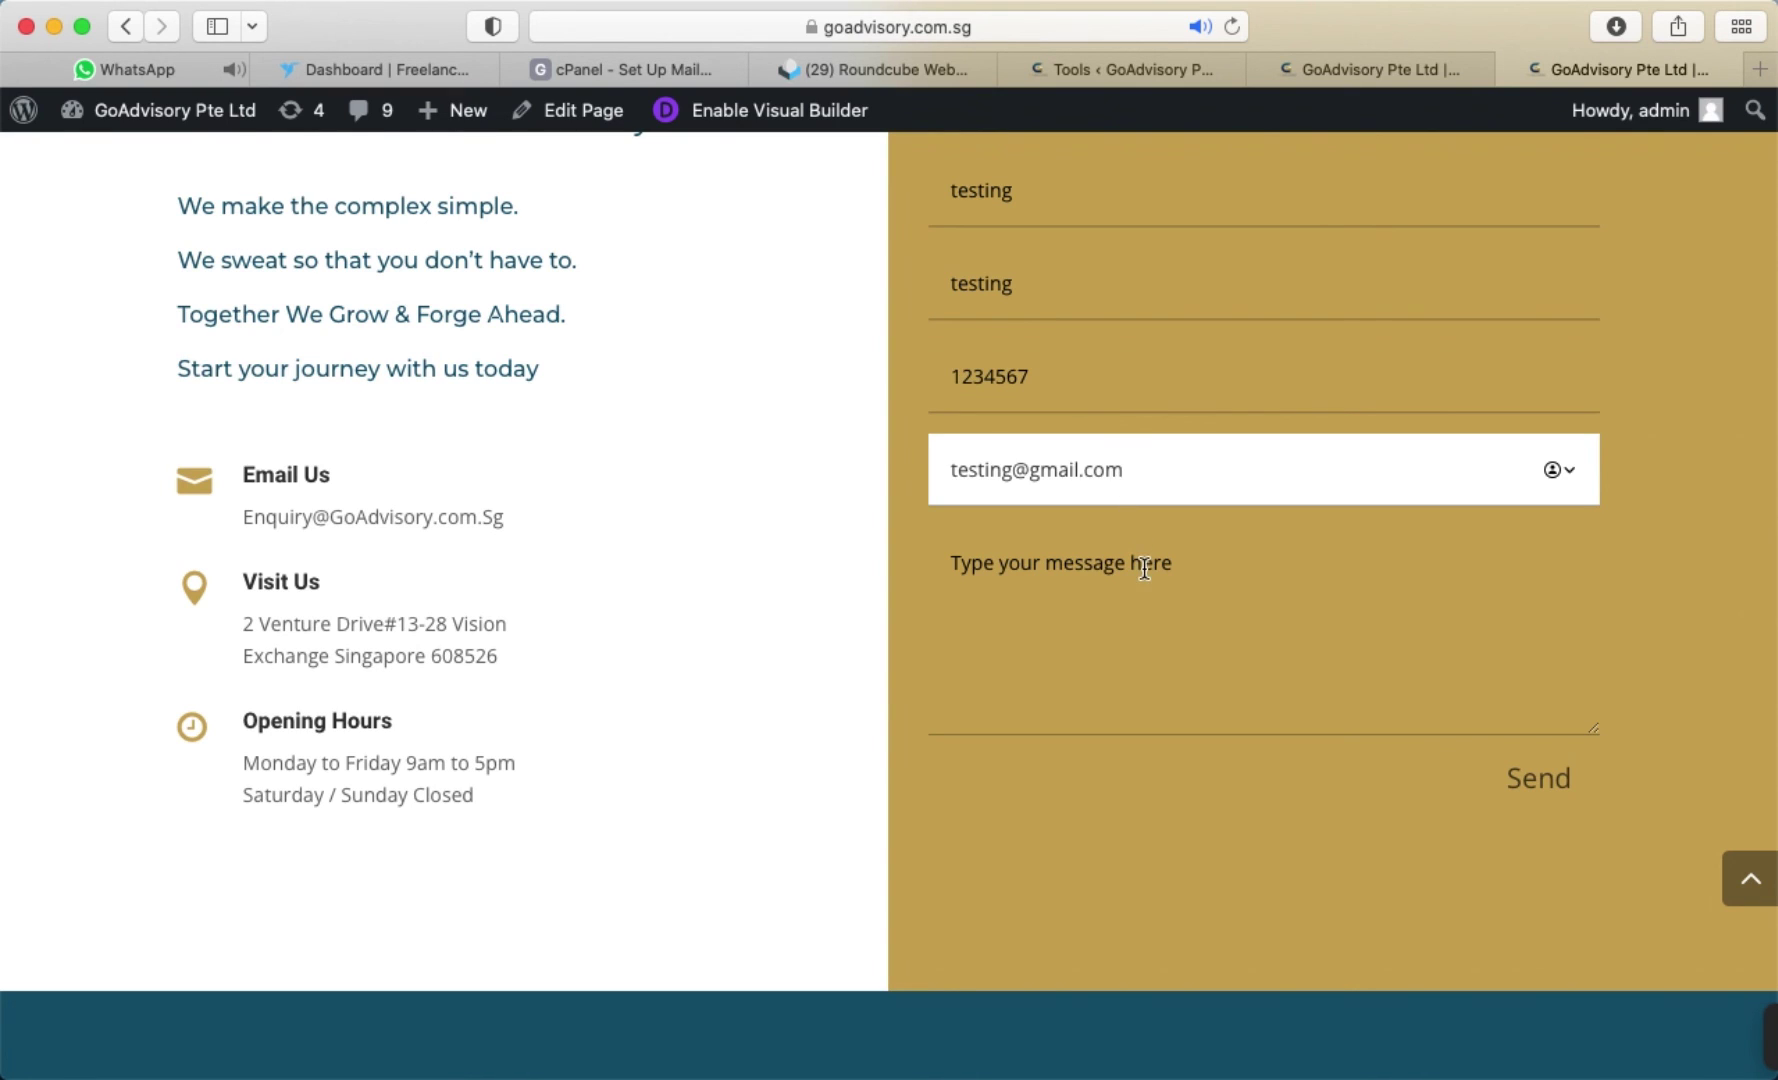
pyautogui.click(1144, 567)
pyautogui.write('tes')
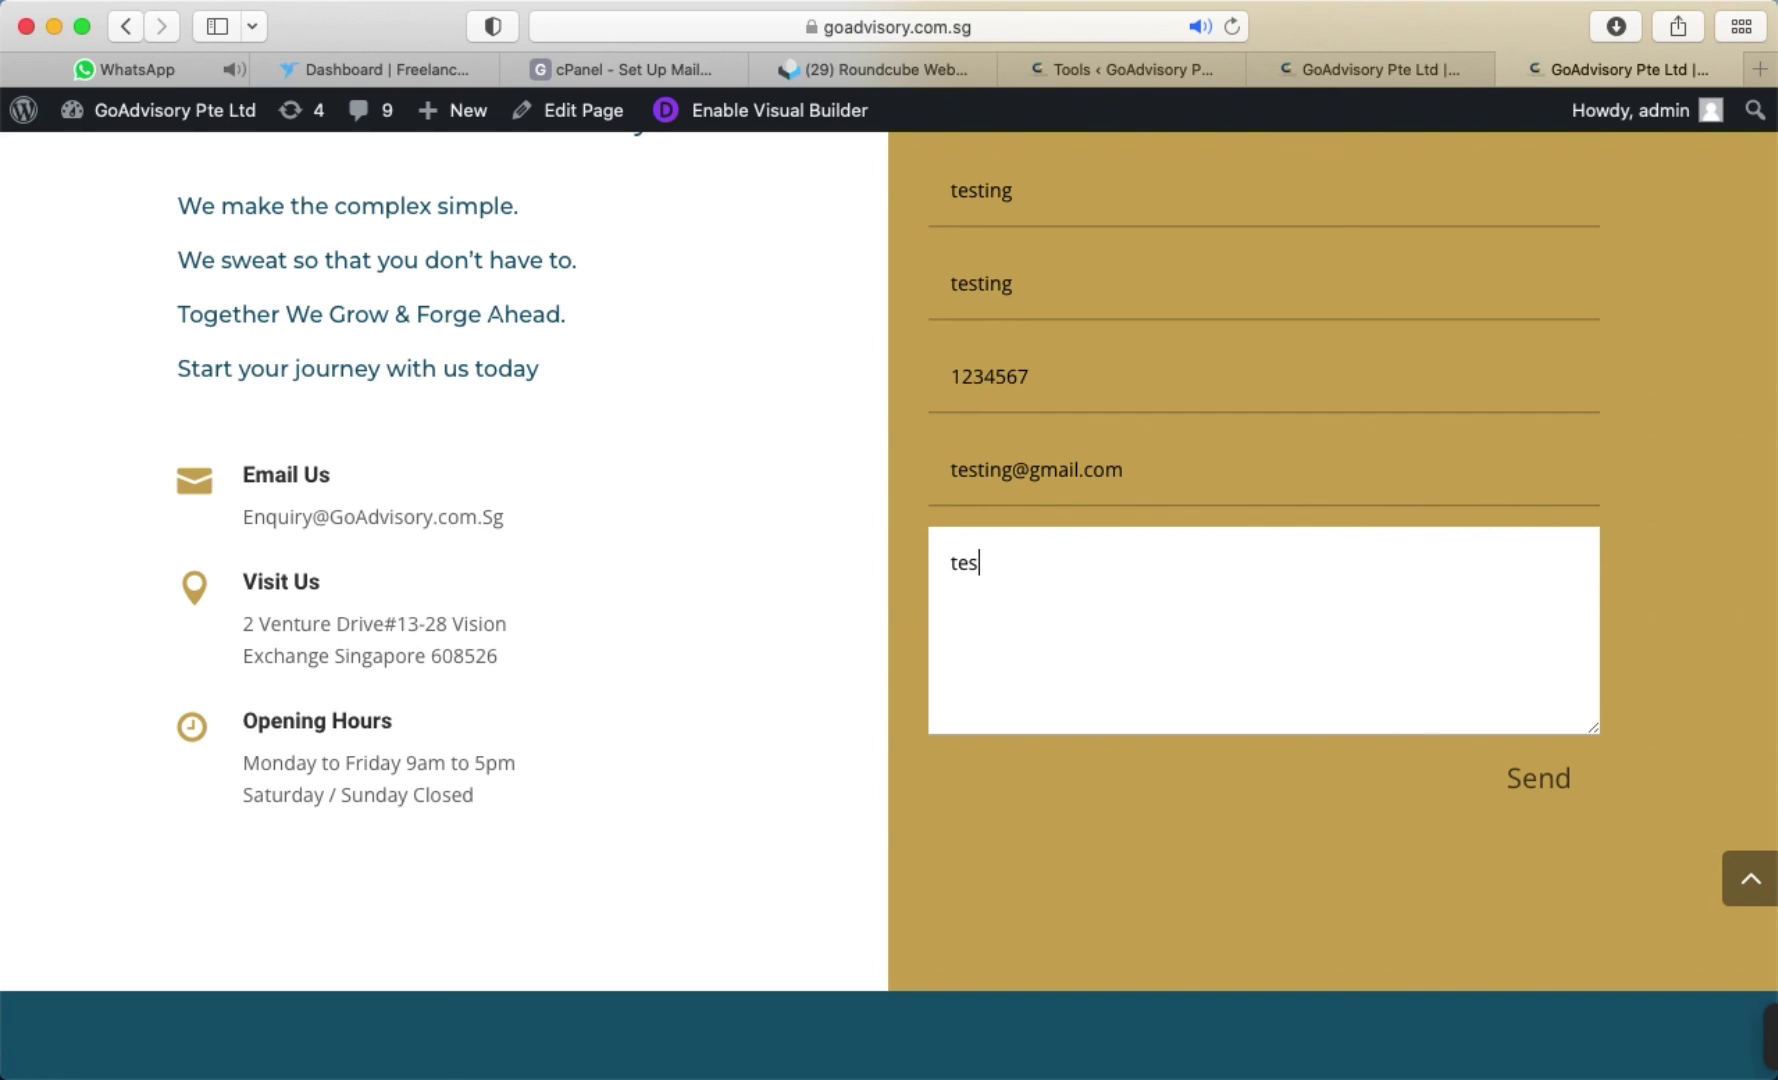
pyautogui.write('ting email')
pyautogui.click(1558, 808)
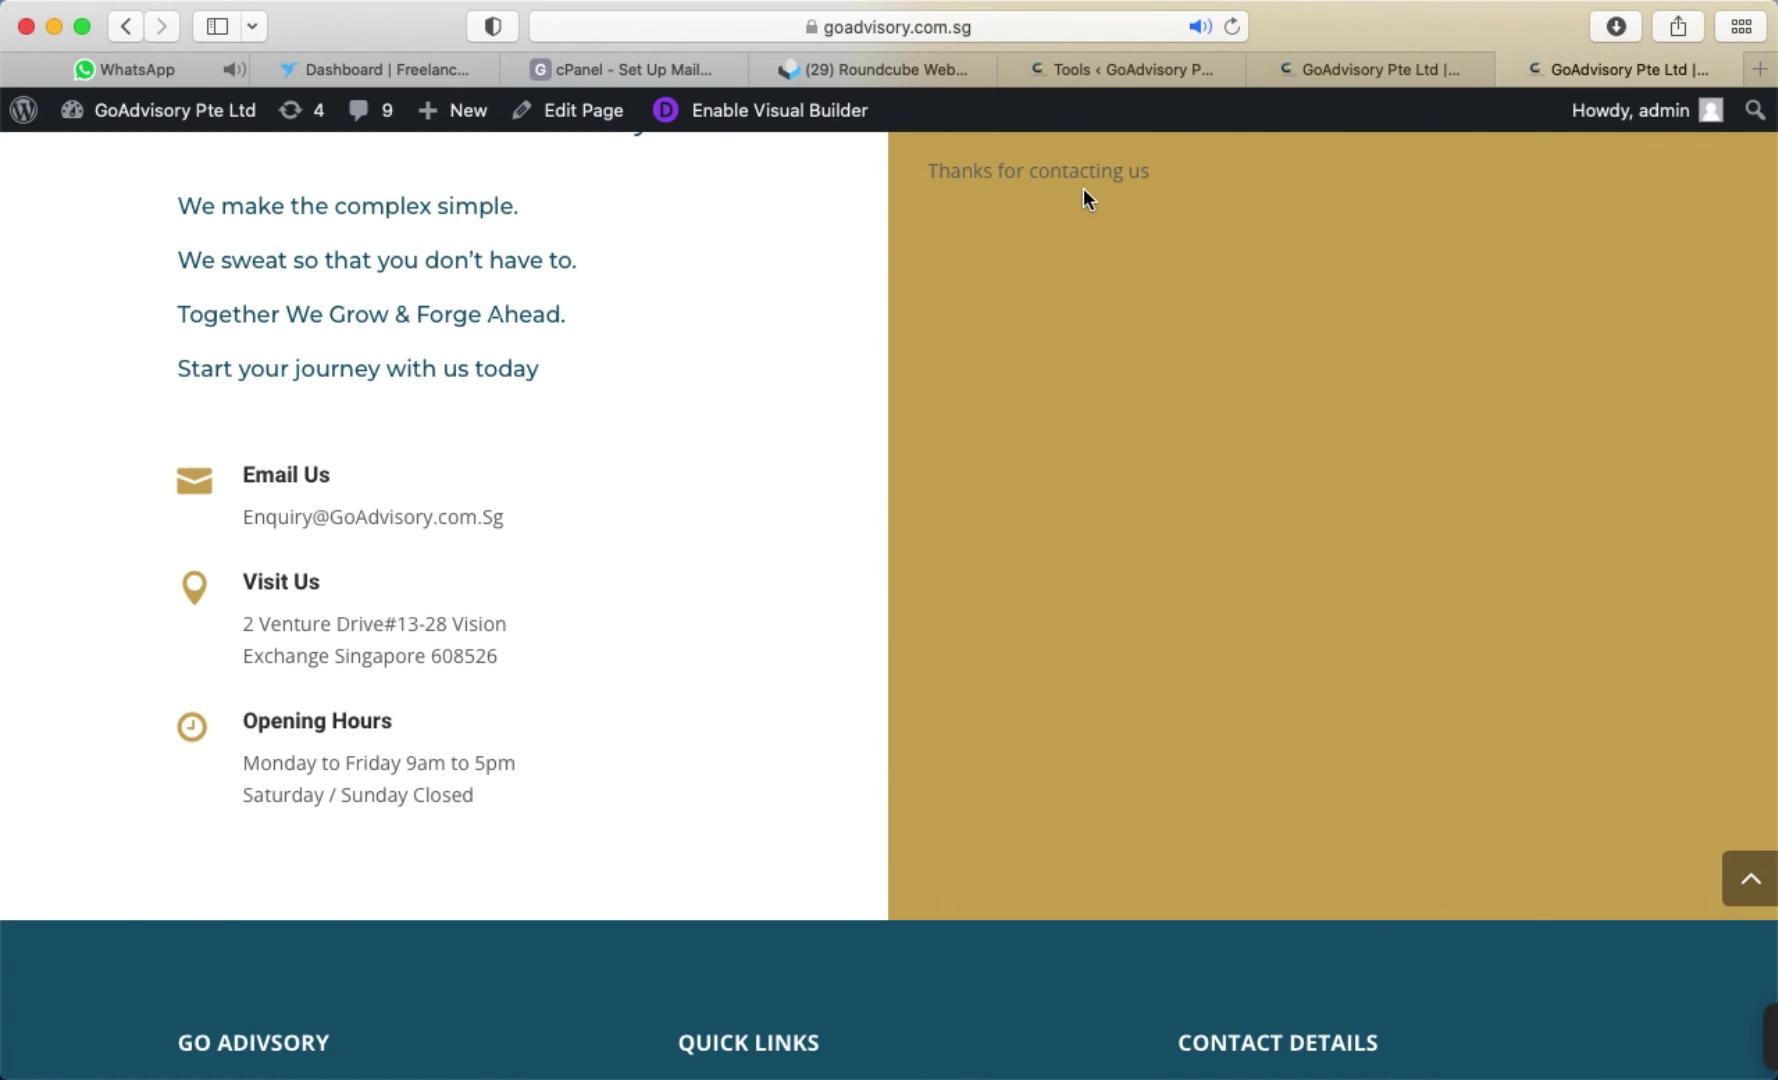
# - Refresh the Roundcube inbox, open 'New Message From GoAdvisory Pte Ltd' and highlight its body text
pyautogui.click(888, 70)
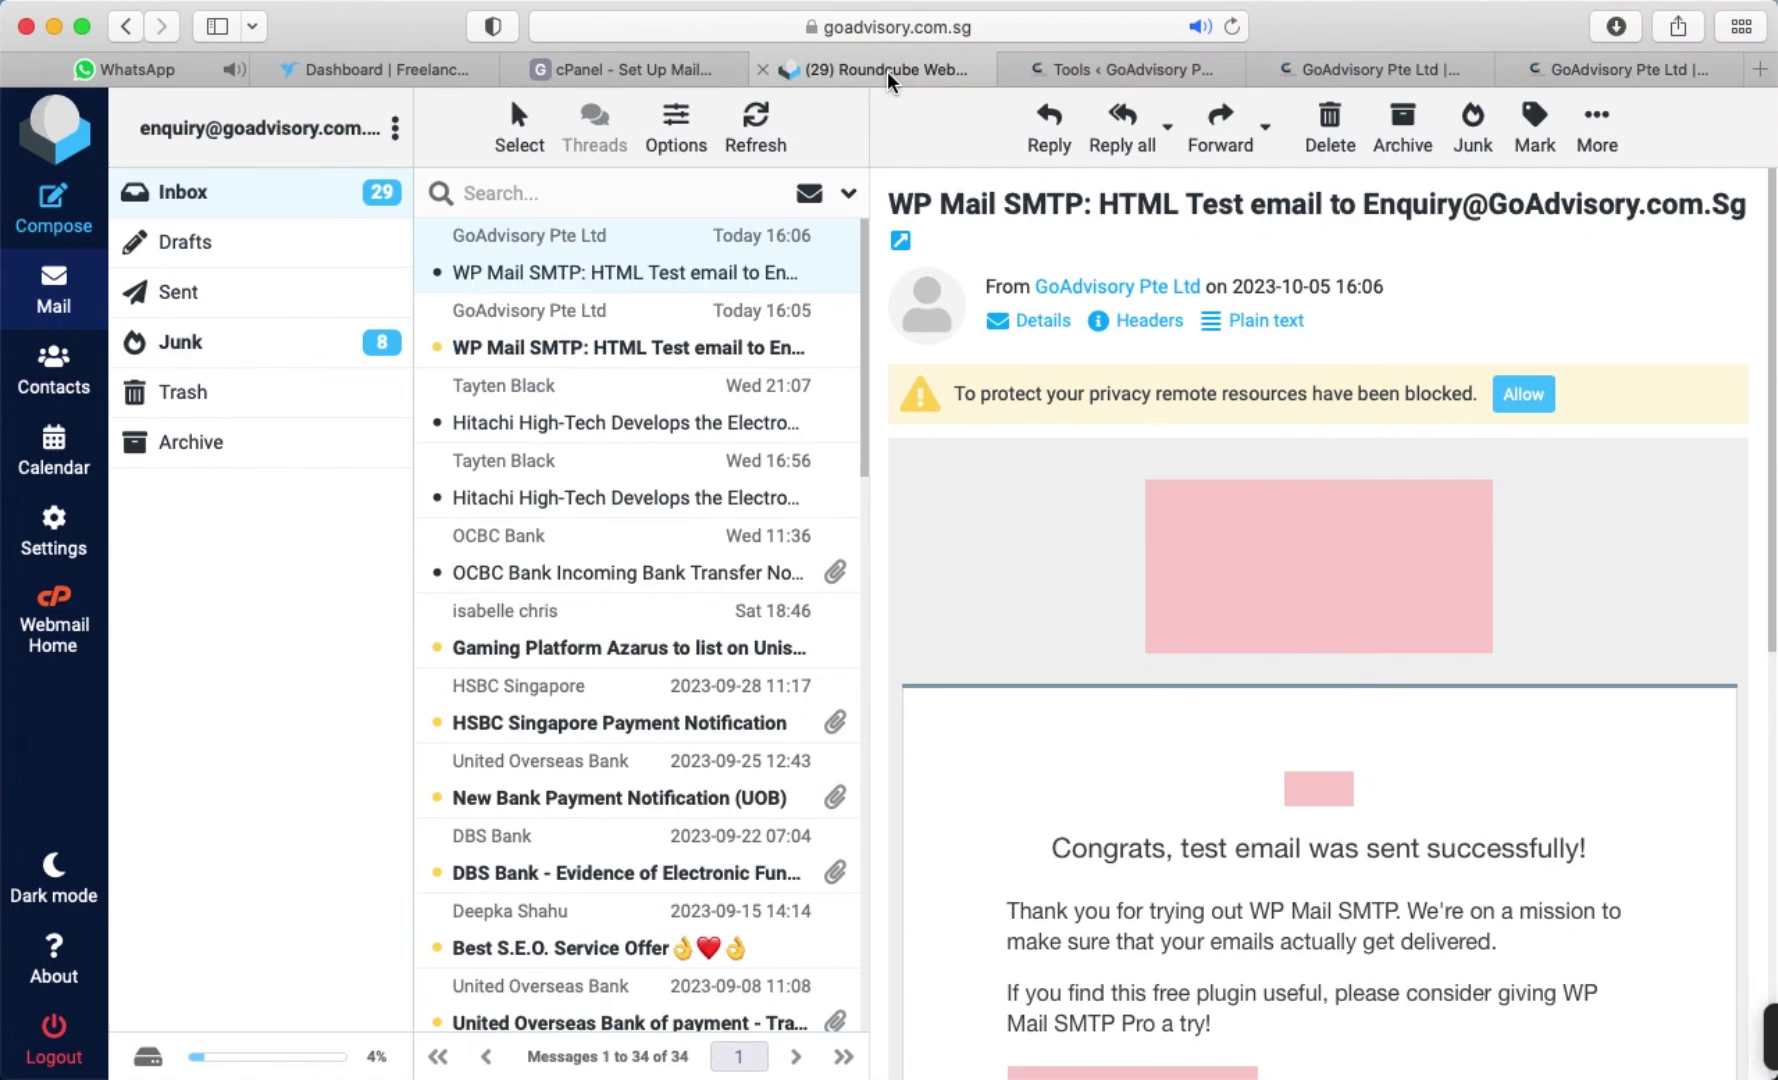
pyautogui.click(745, 132)
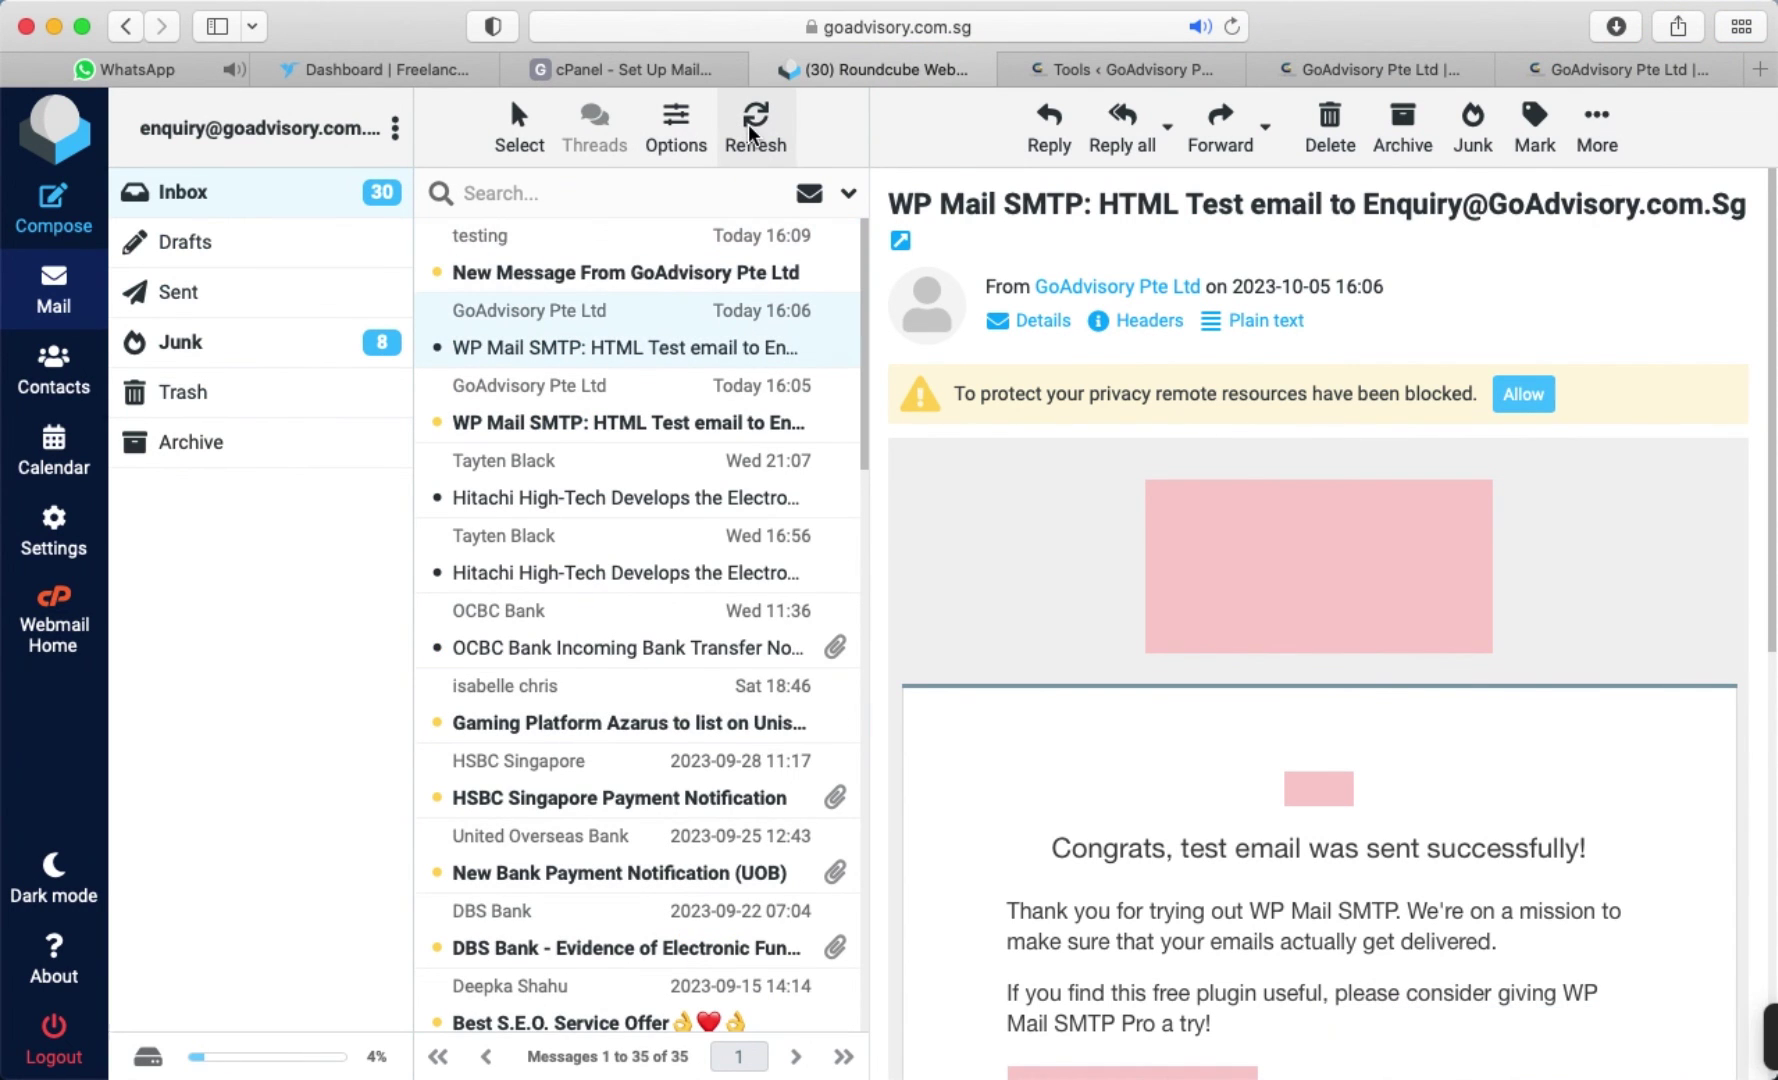
pyautogui.click(601, 263)
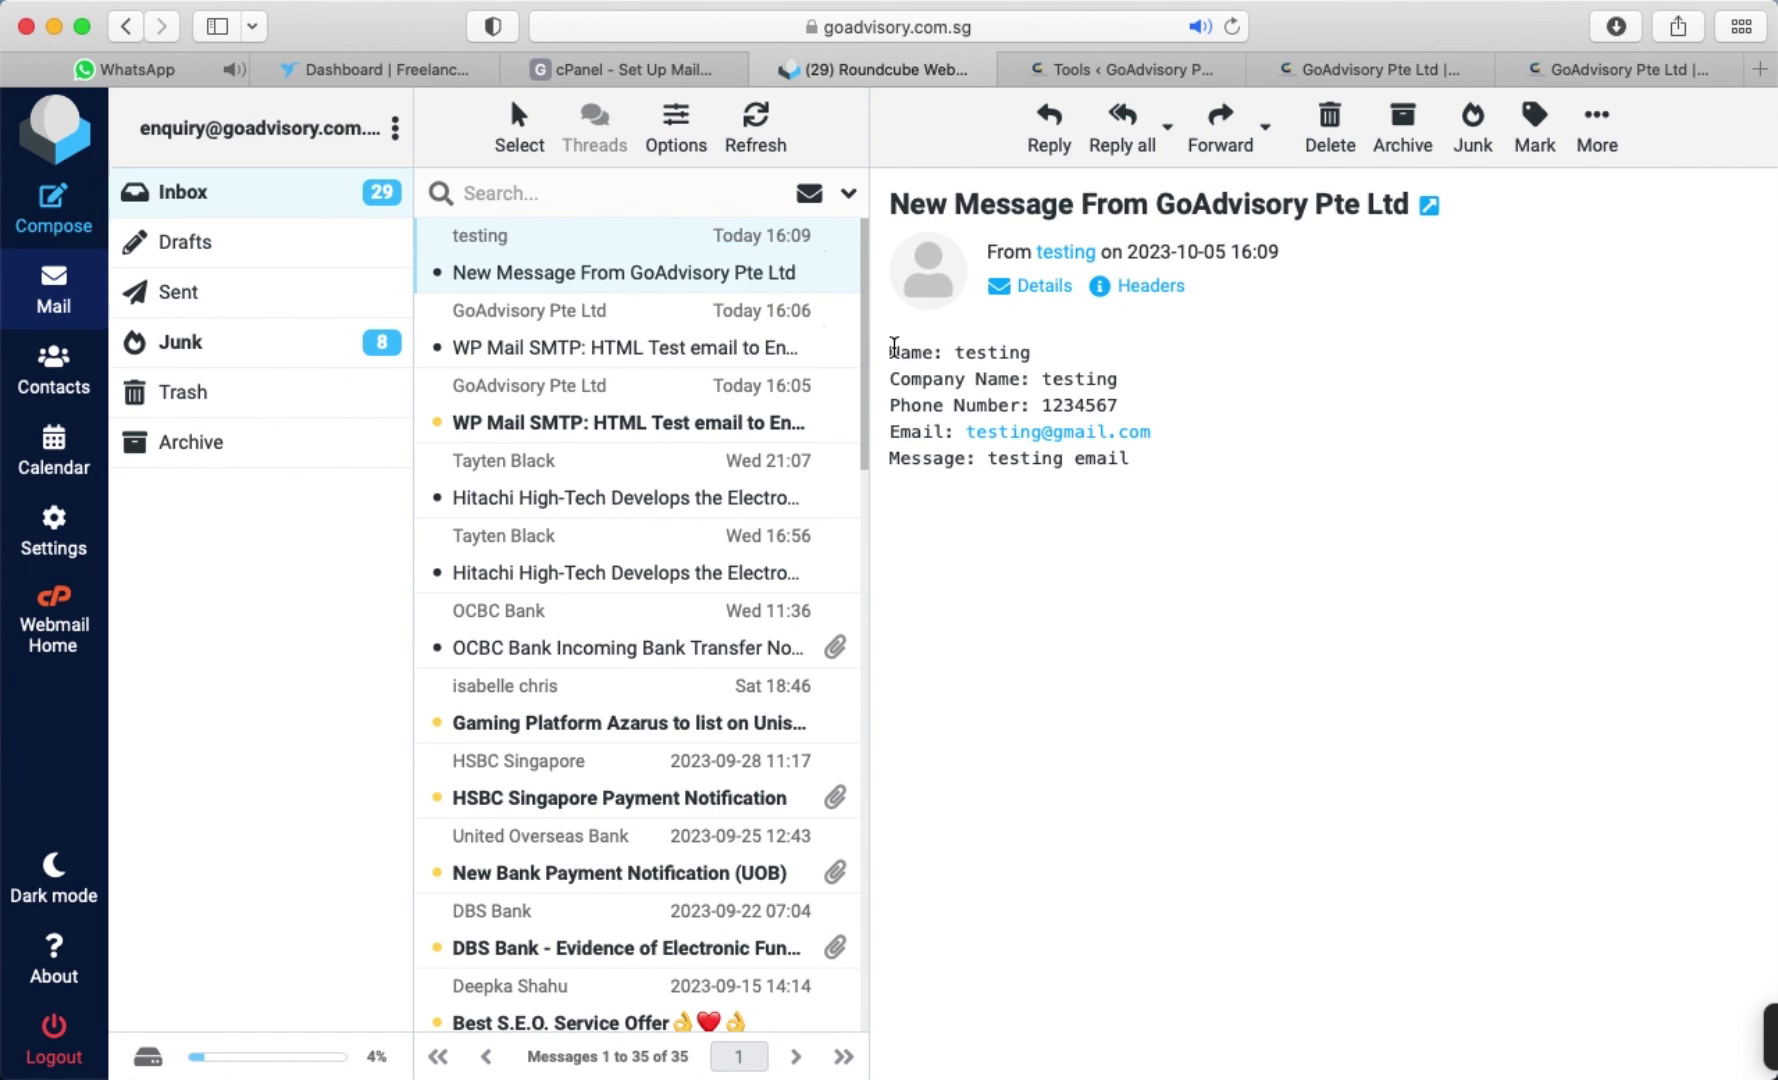
pyautogui.moveTo(891, 350); pyautogui.dragTo(1176, 457)
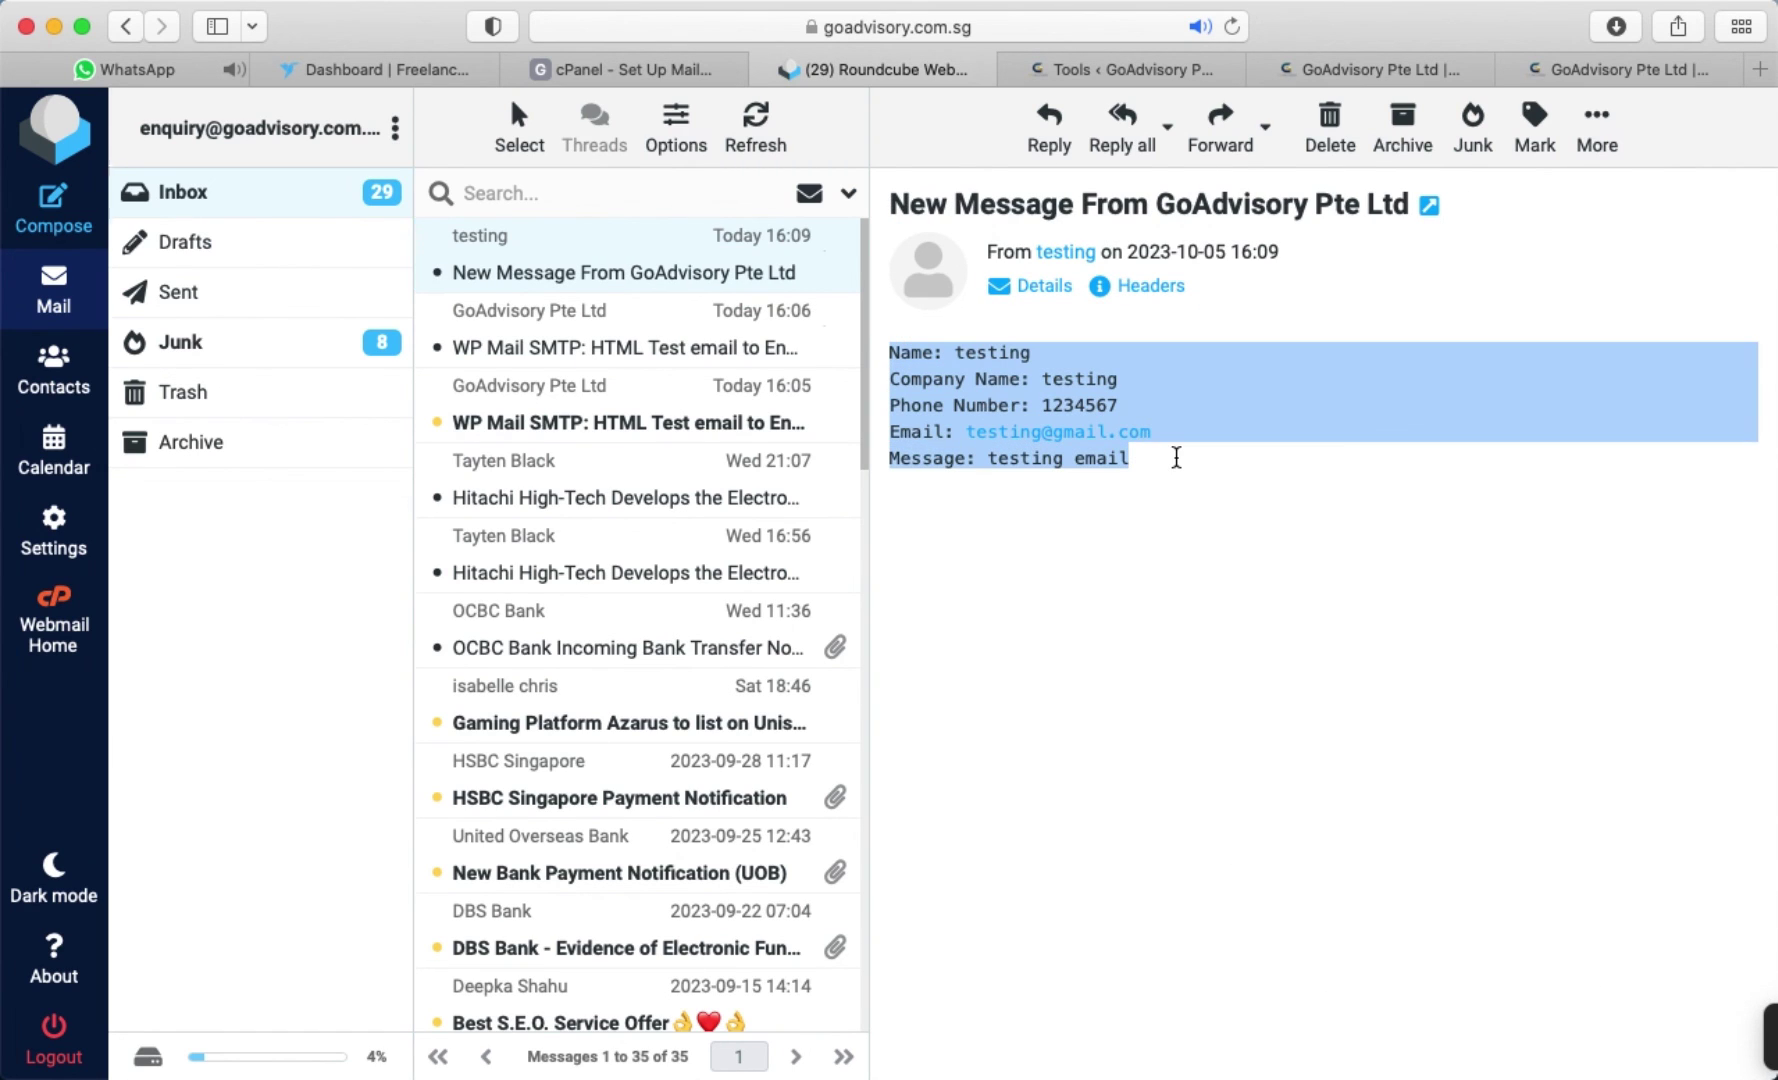